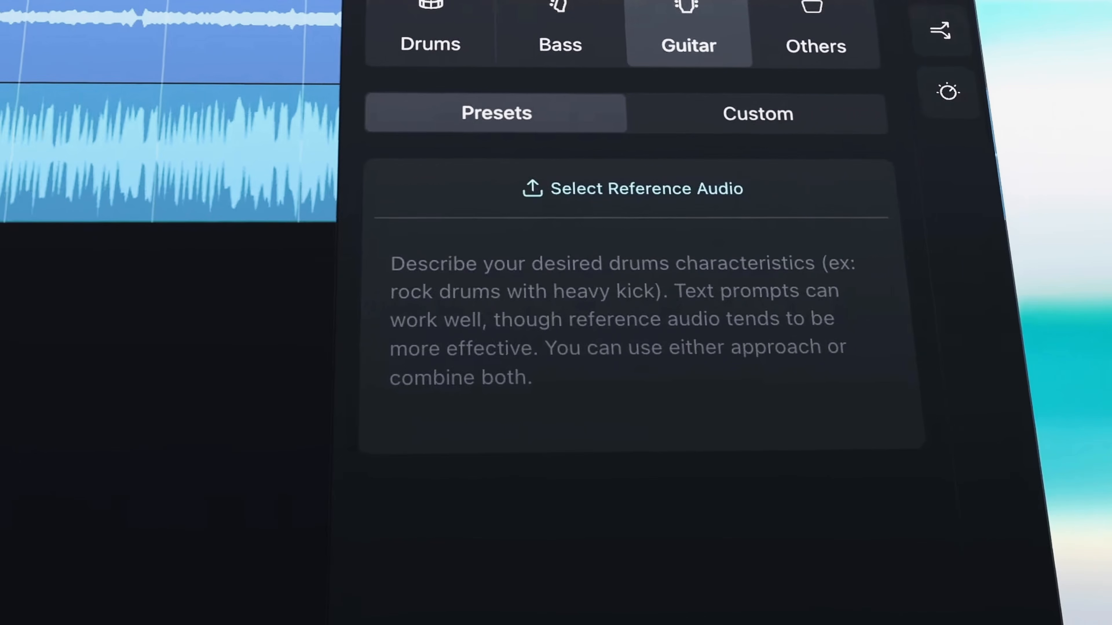
- Describe the custom guitar stem as 'Create a funky, upbeat rhythm guitar stem.'
type("Create a funky, upbeat rhythm guitar stem.")
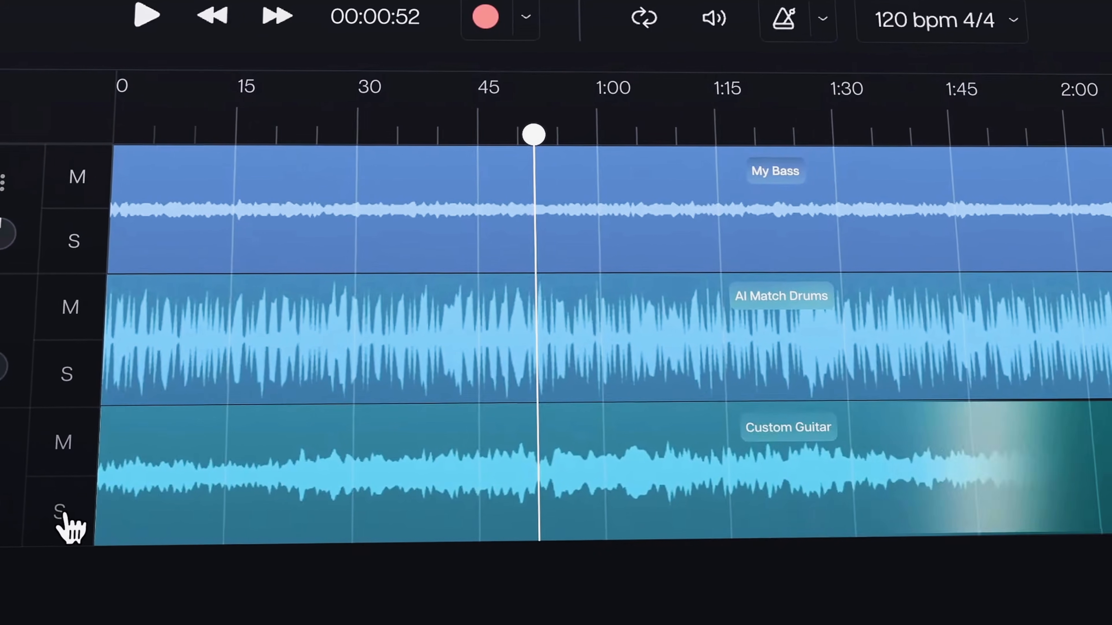
- Solo the Custom Guitar track, then solo the AI Match Drums track instead
left_click(71, 511)
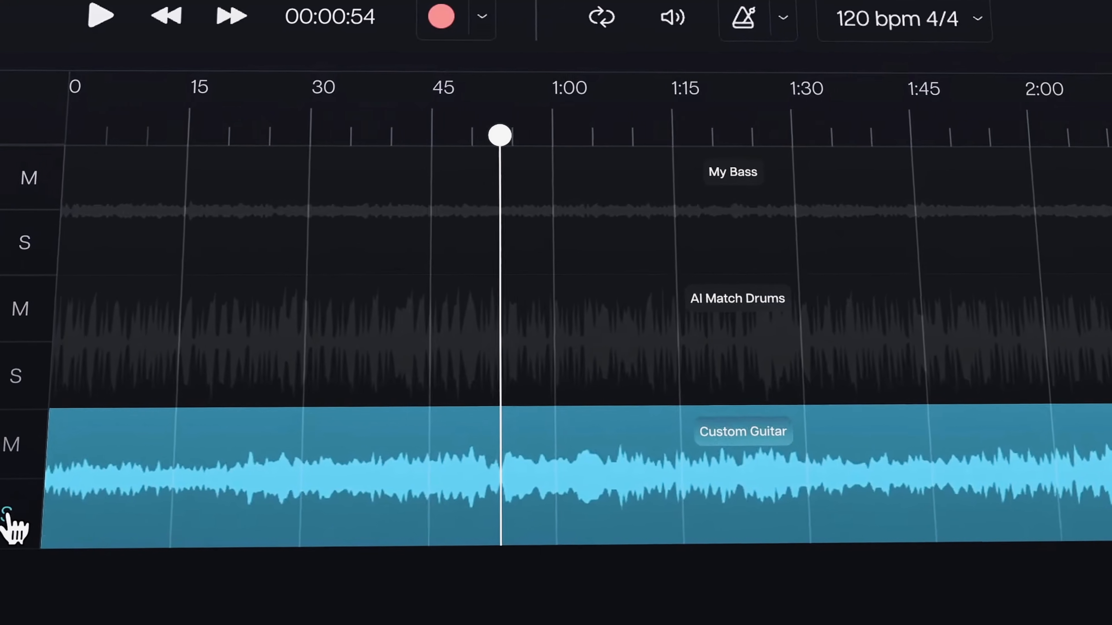
left_click(33, 375)
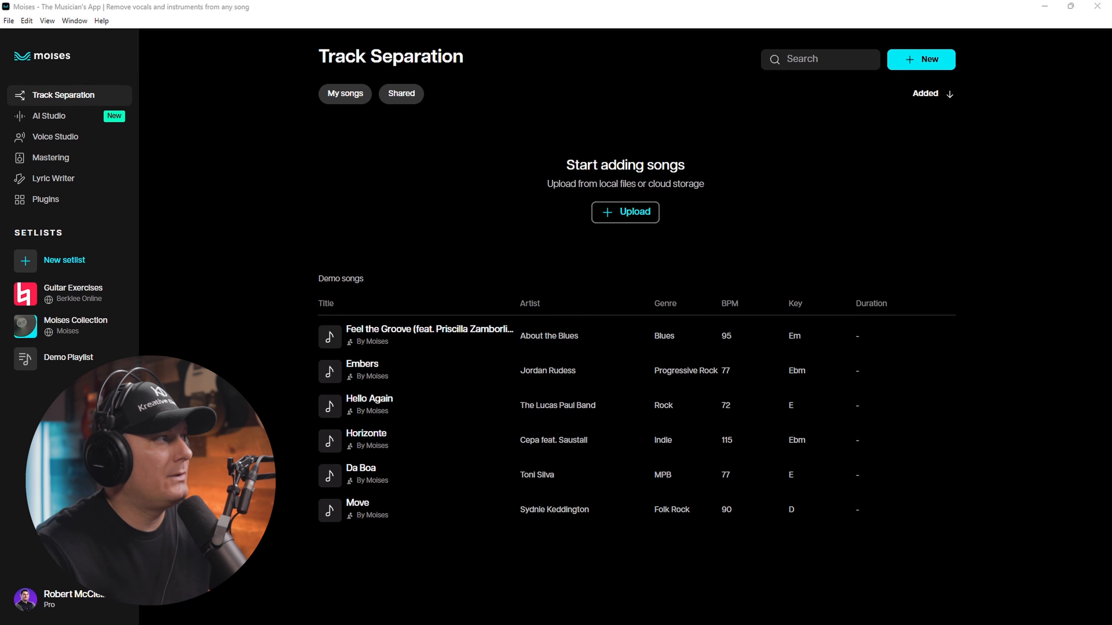
- Browse the AI Studio, Voice Studio, Mastering, Lyric Writer and Plugins Suite sections
left_click(55, 115)
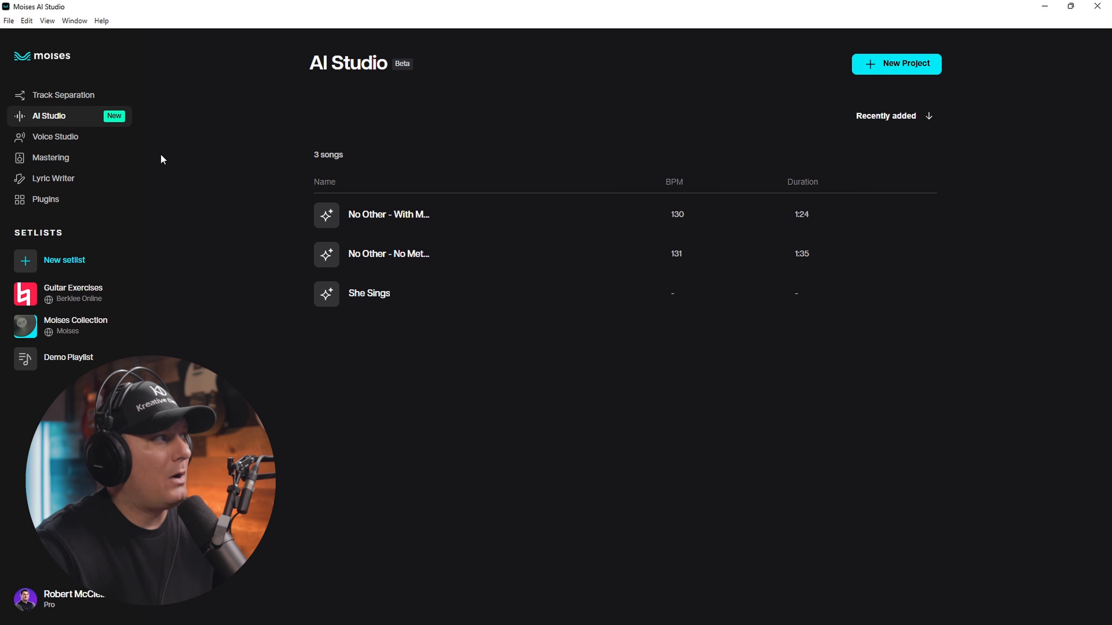
left_click(55, 137)
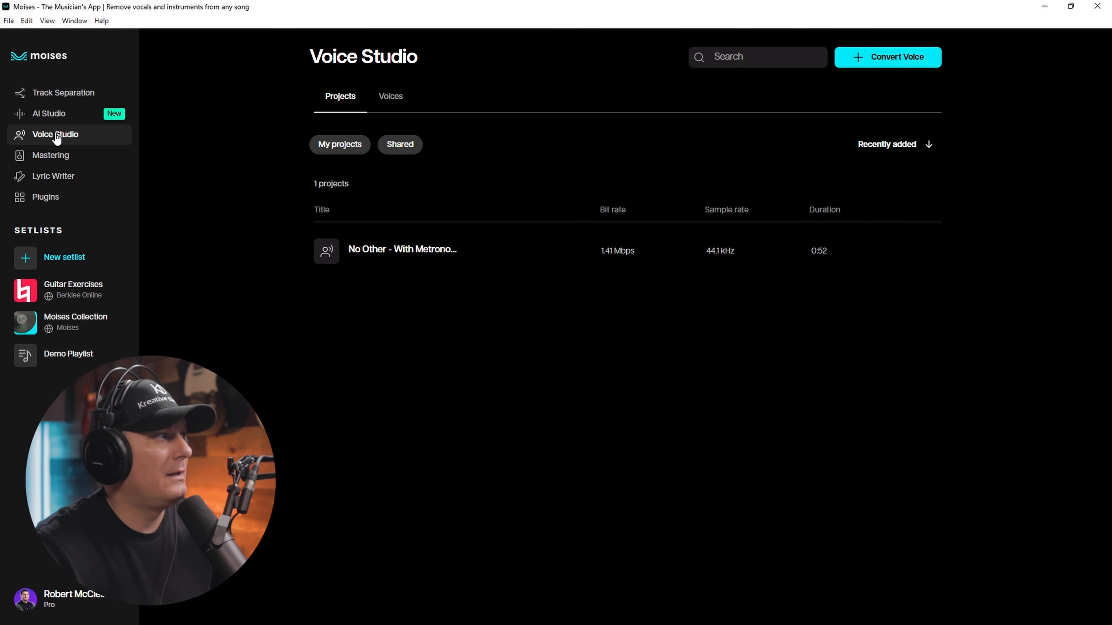
left_click(61, 157)
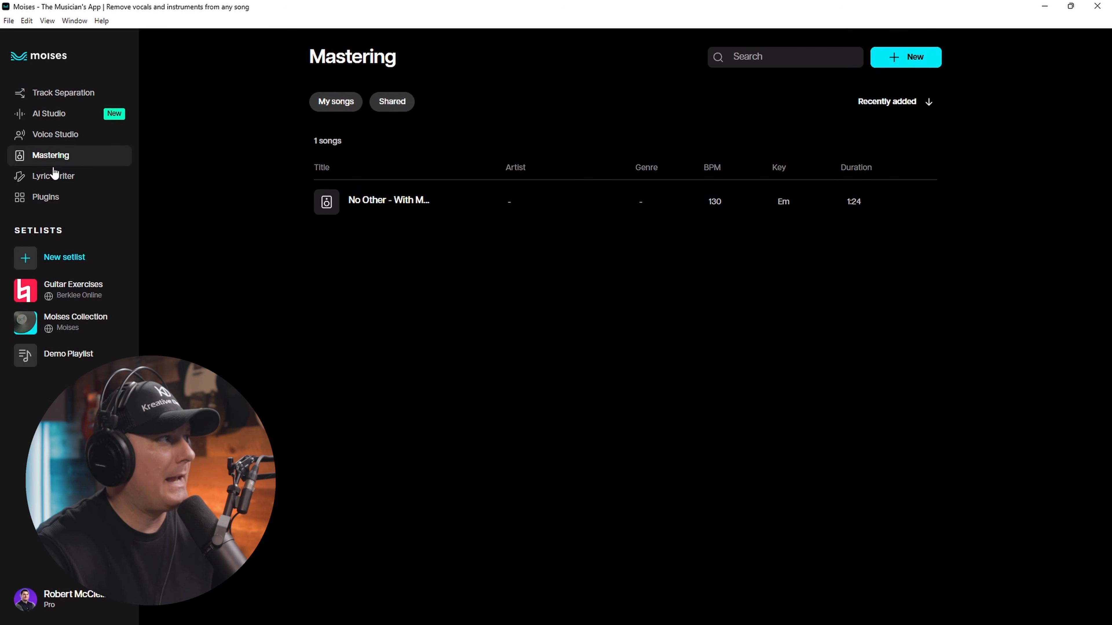
left_click(59, 173)
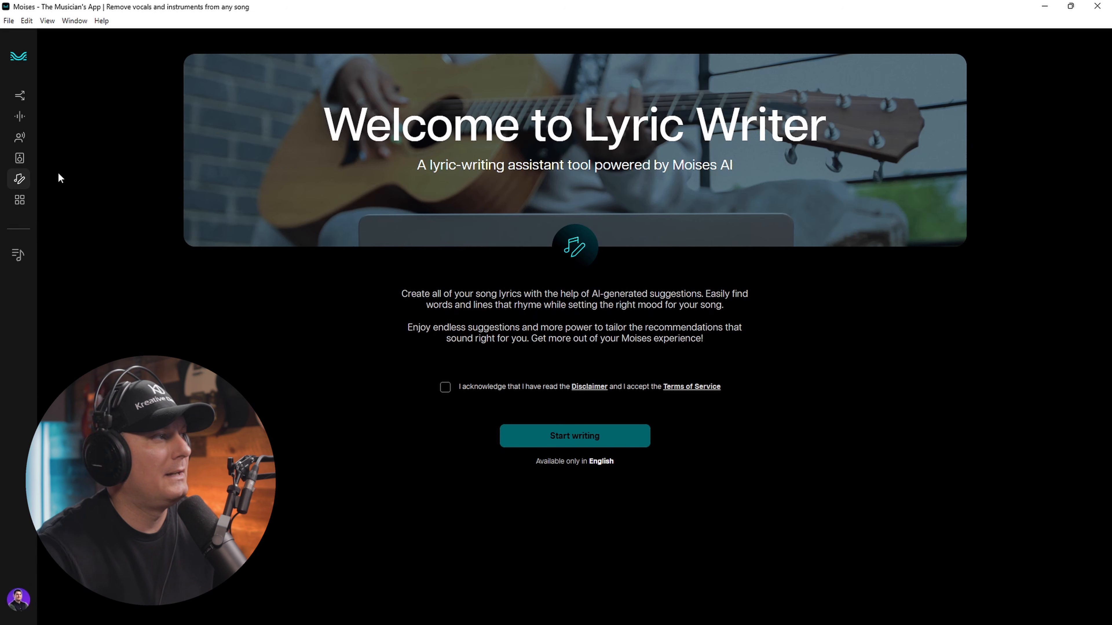
left_click(23, 204)
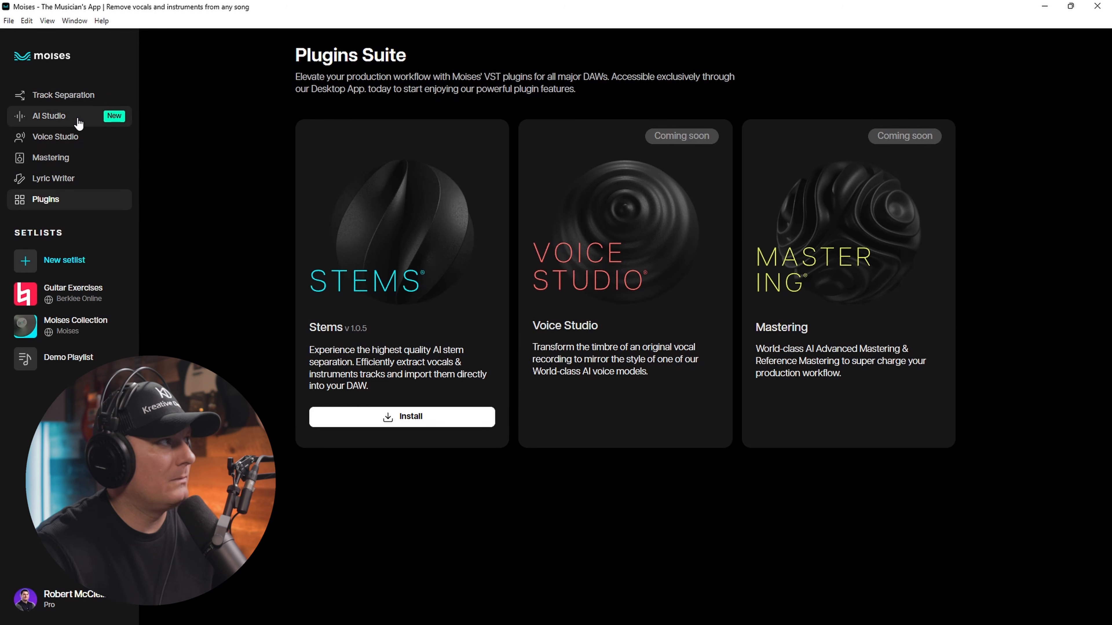
- Return to AI Studio to open the No Other - With Metronome project
left_click(68, 118)
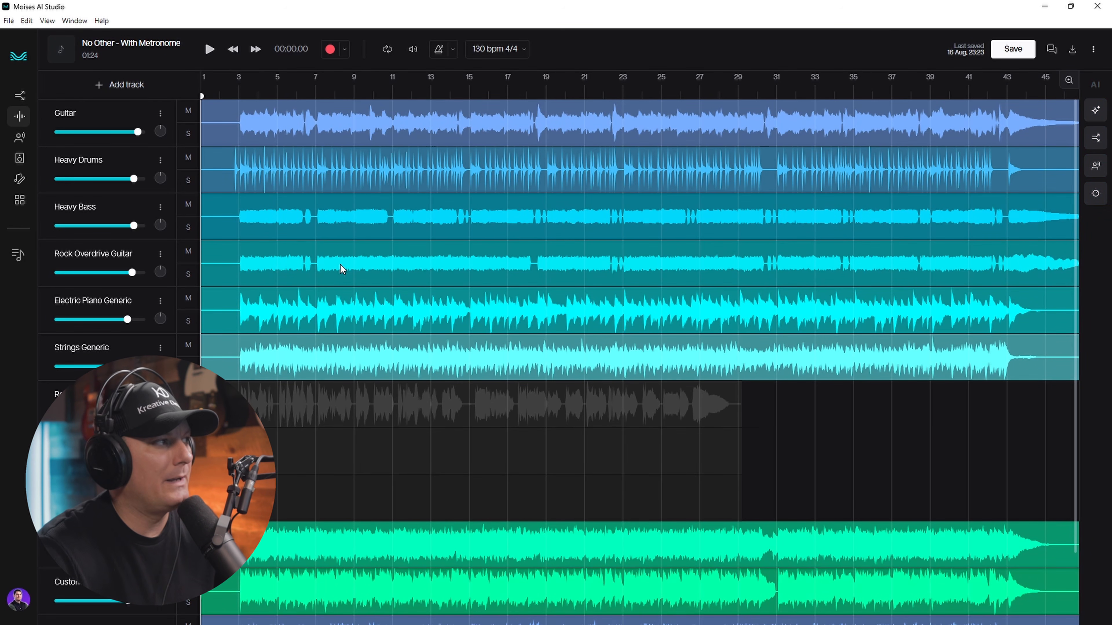
- Delete the remaining drum tracks and return the playhead to bar 1, keeping only Guitar
scroll(639, 350, "down", 2)
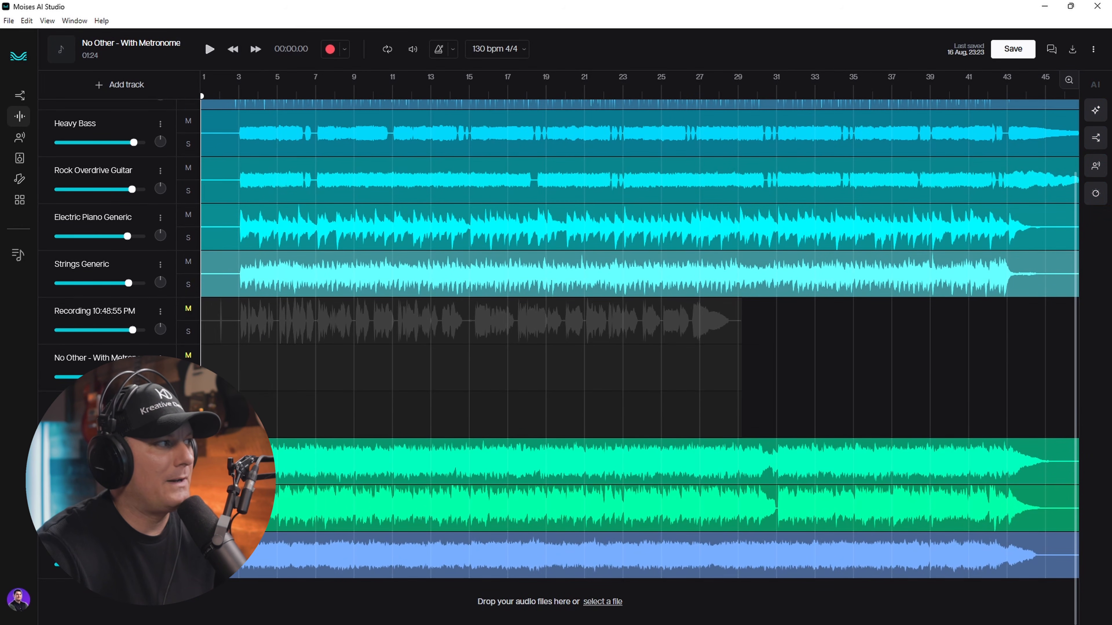
scroll(325, 437, "up", 1)
scroll(325, 437, "up", 1)
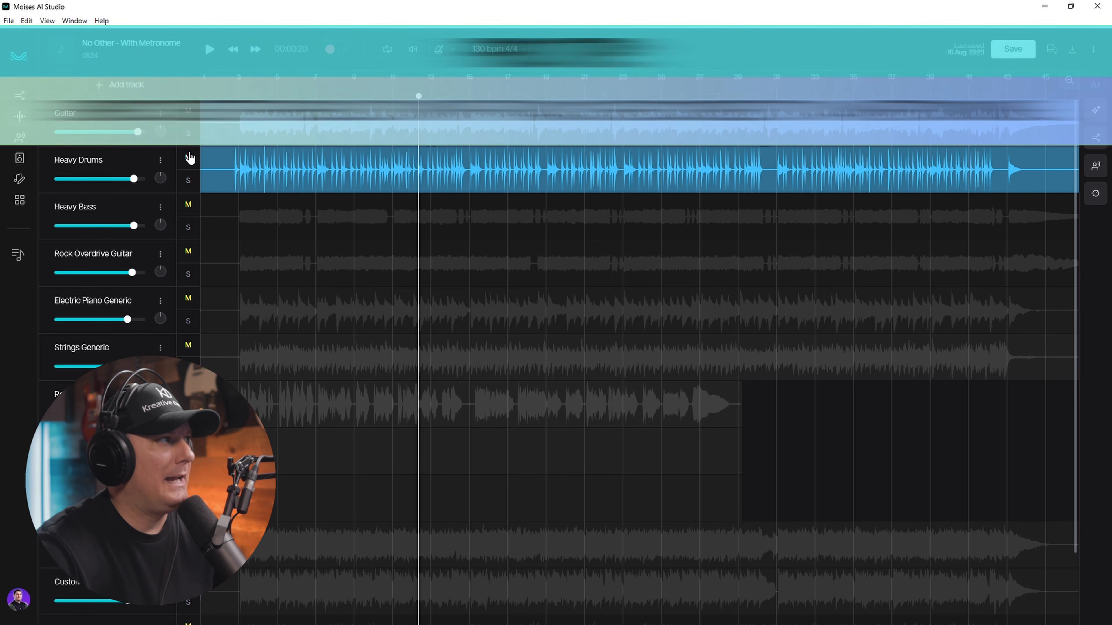
left_click(160, 161)
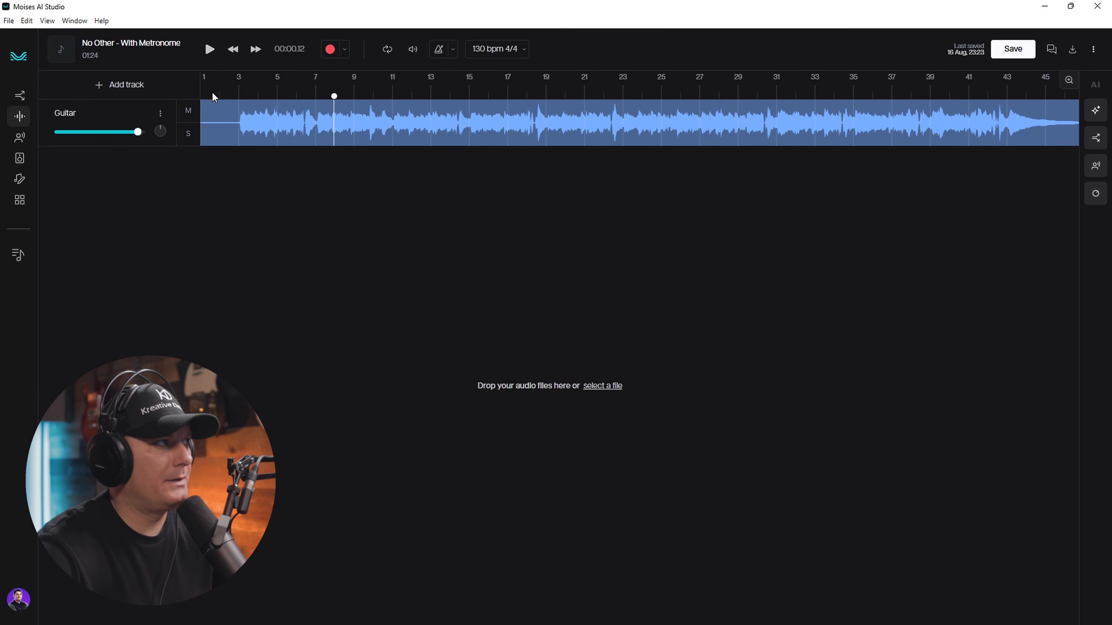
left_click(212, 93)
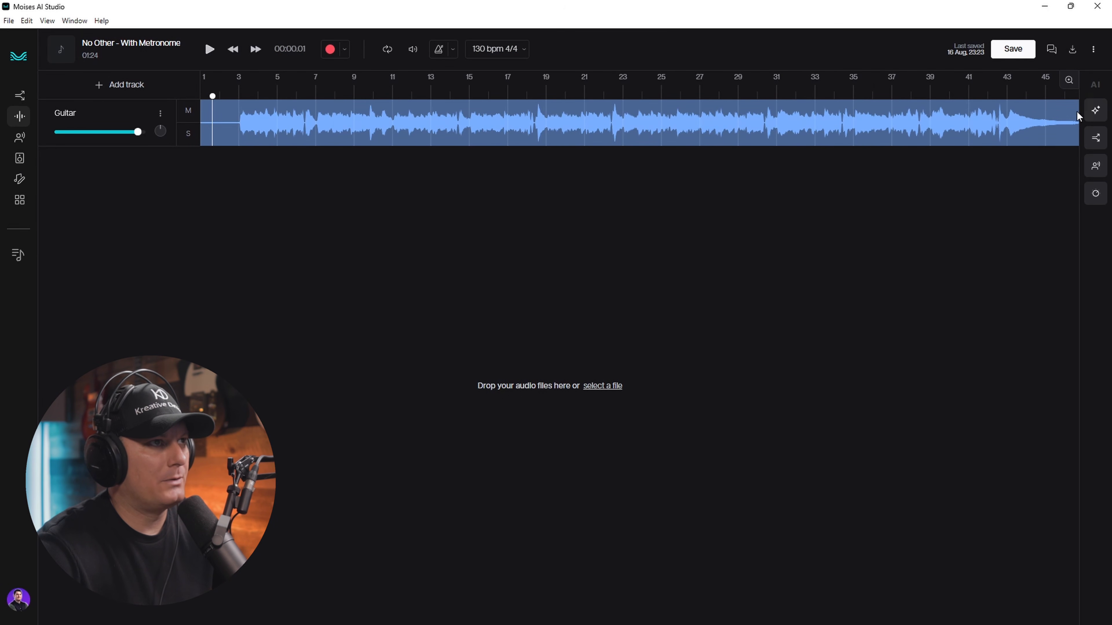
left_click(1093, 113)
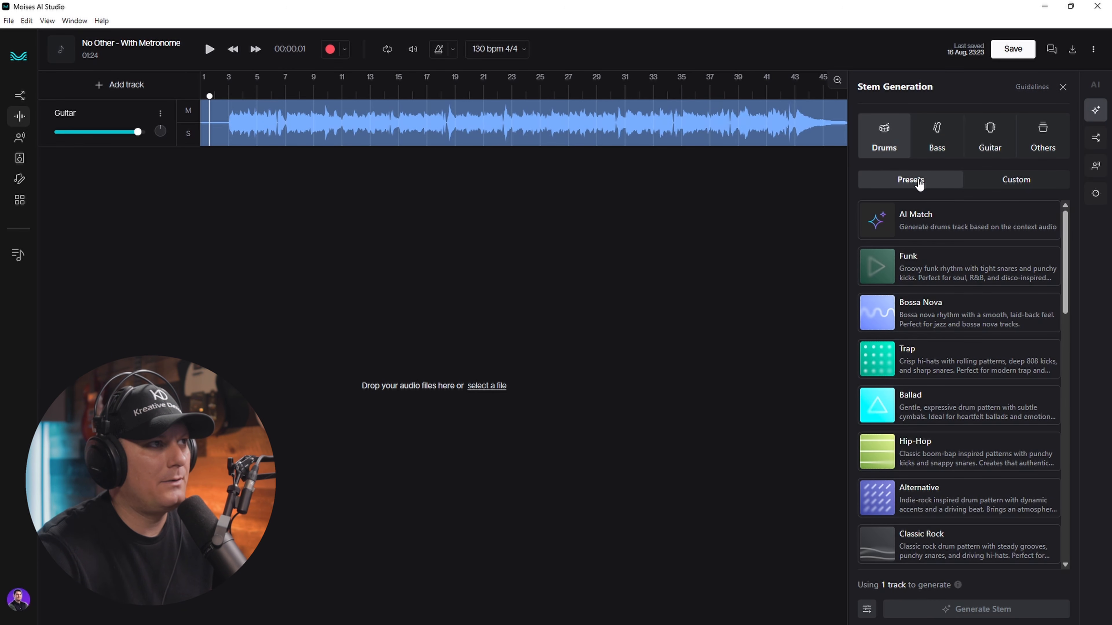
- Switch the Drums stem generation from Presets to Custom
scroll(946, 457, "down", 6)
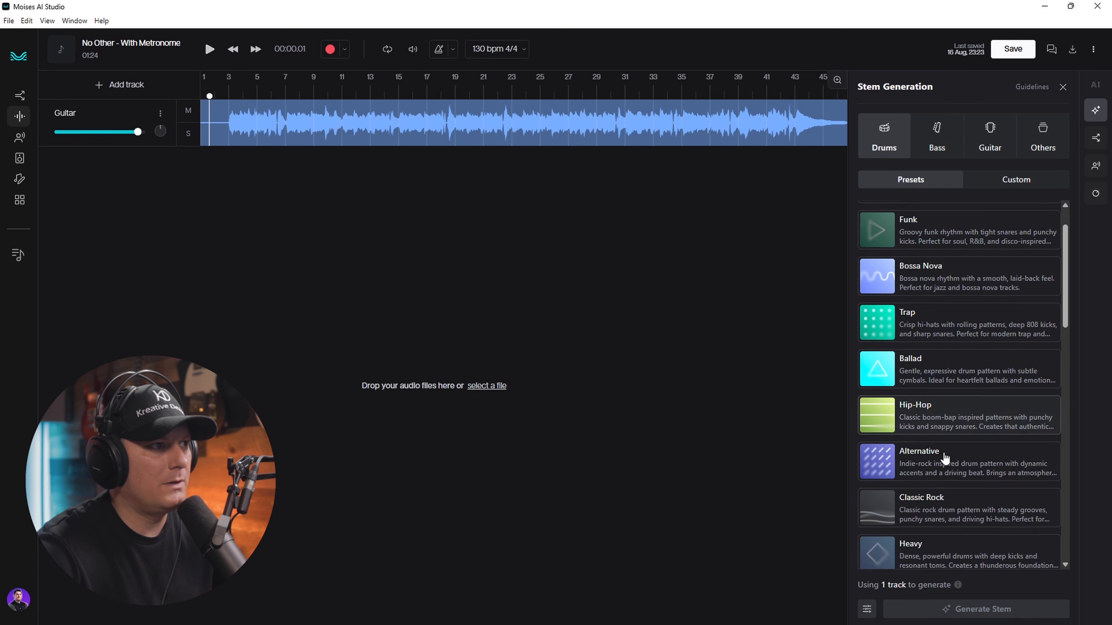
scroll(947, 429, "up", 6)
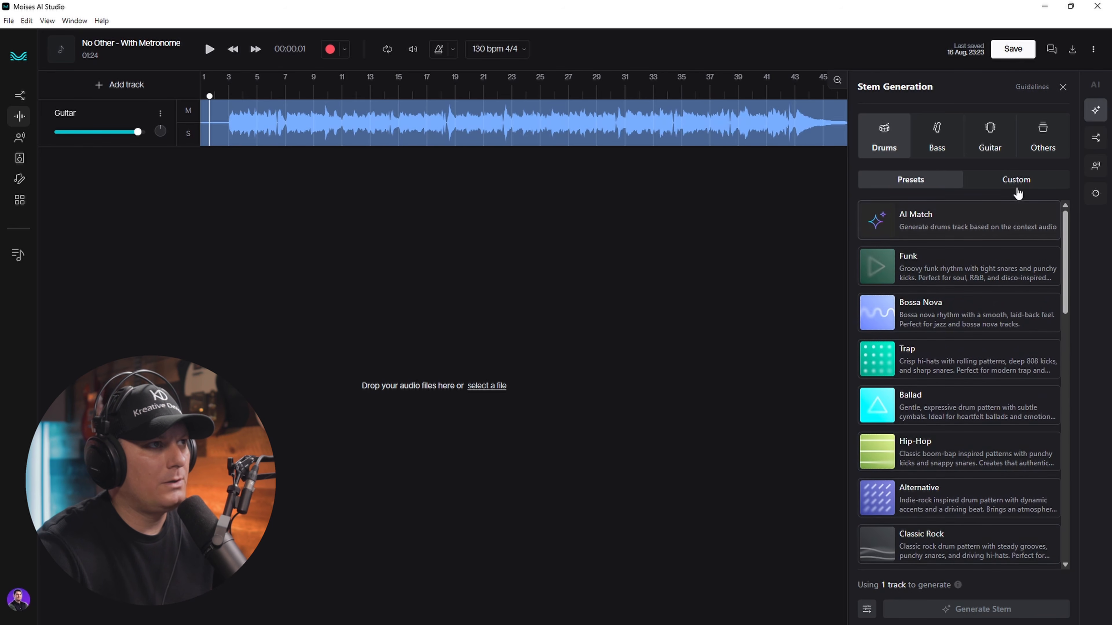
left_click(1015, 179)
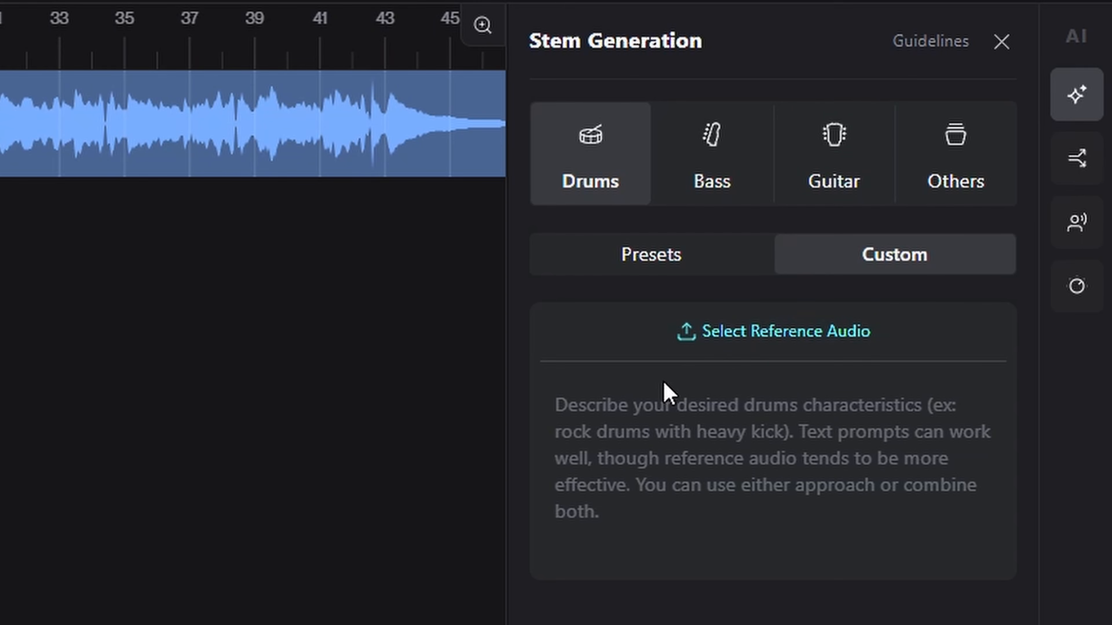
- Prompt a 'Bongo with ambient feel' drum stem, lower Guitar to about -6.5 dB, then write 'Ambuent pads with swells'
left_click(648, 386)
type("Bongo")
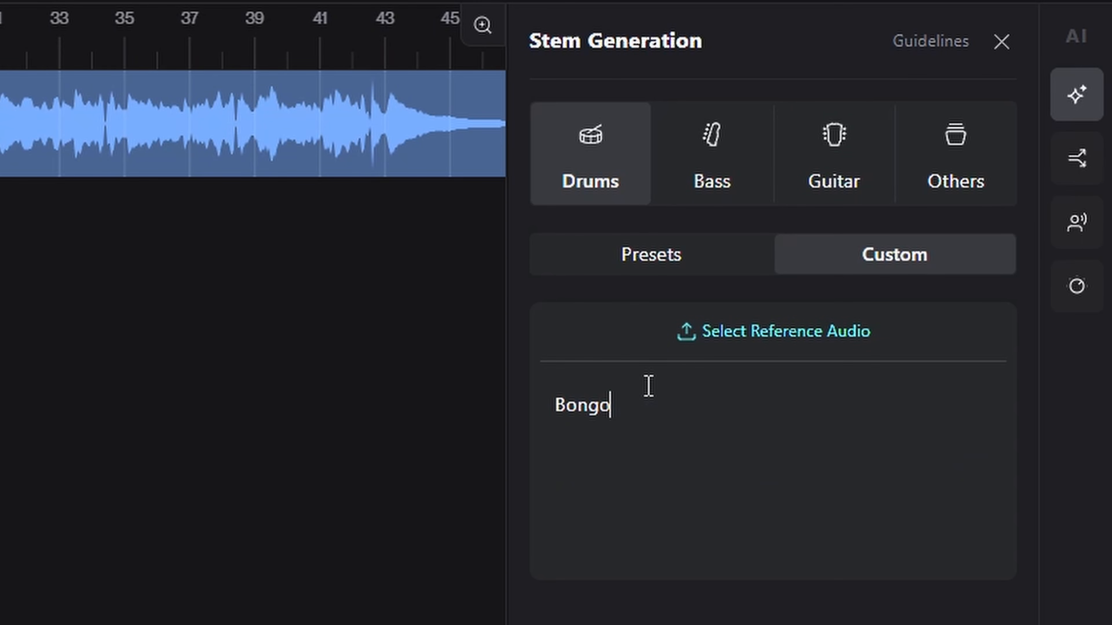
type(" with ambient feel")
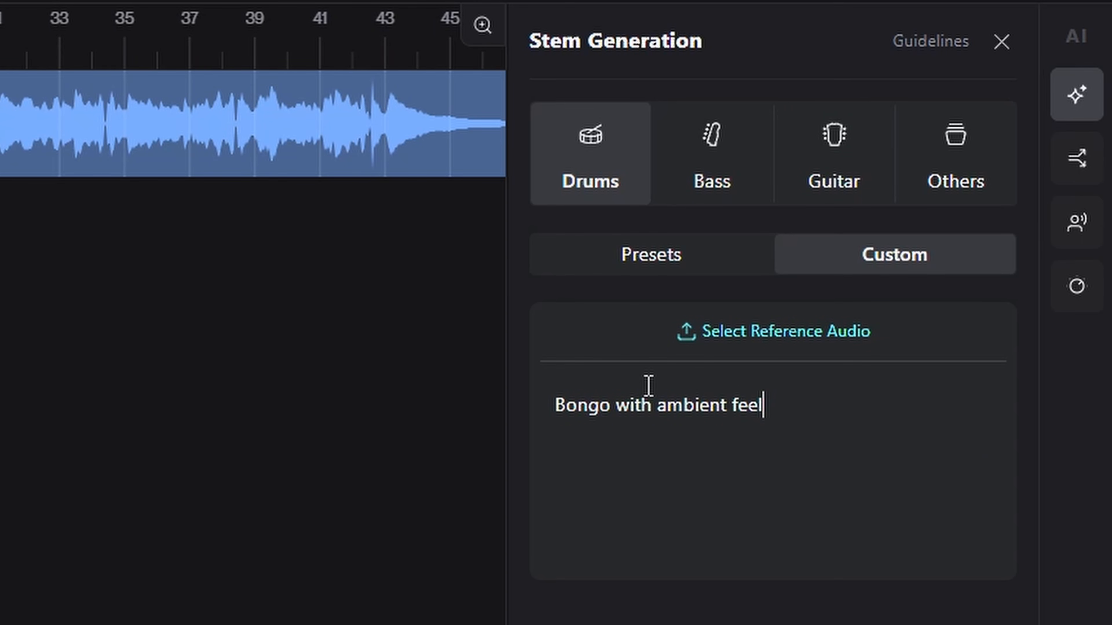
type("accompaniment")
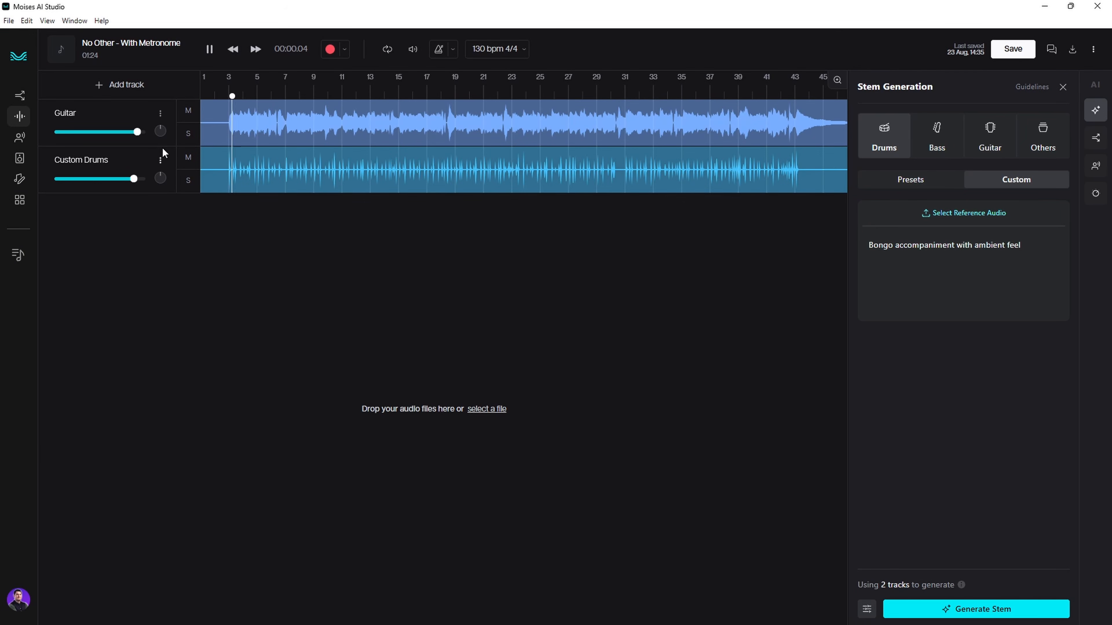
mouse_move(137, 132)
left_mouse_down()
mouse_move(115, 133)
mouse_move(131, 134)
left_mouse_up()
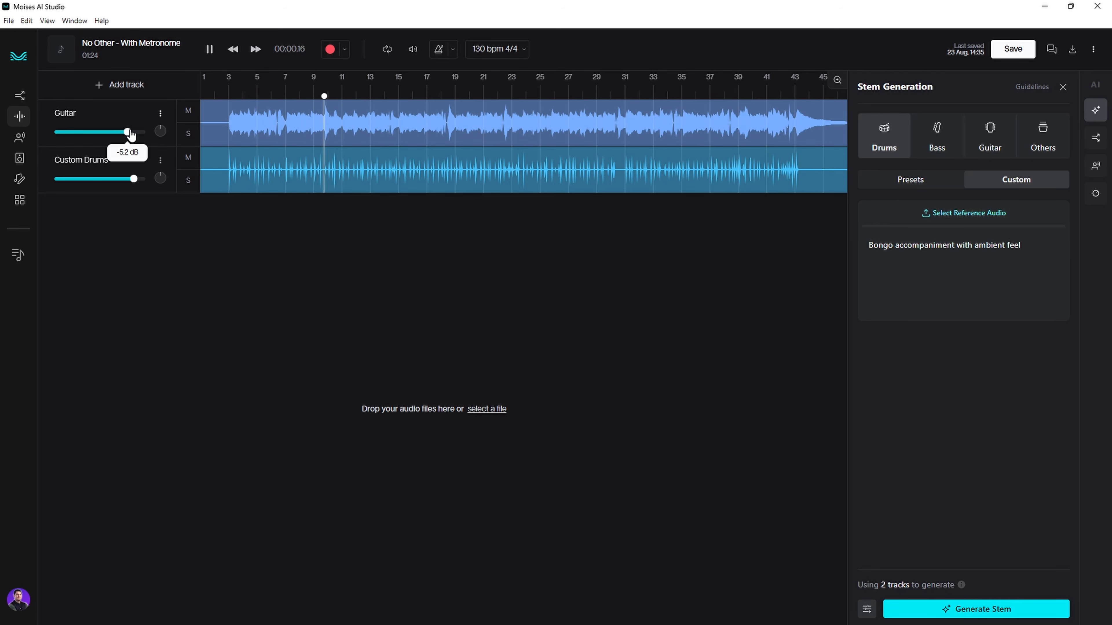
left_click_drag(130, 135, 128, 135)
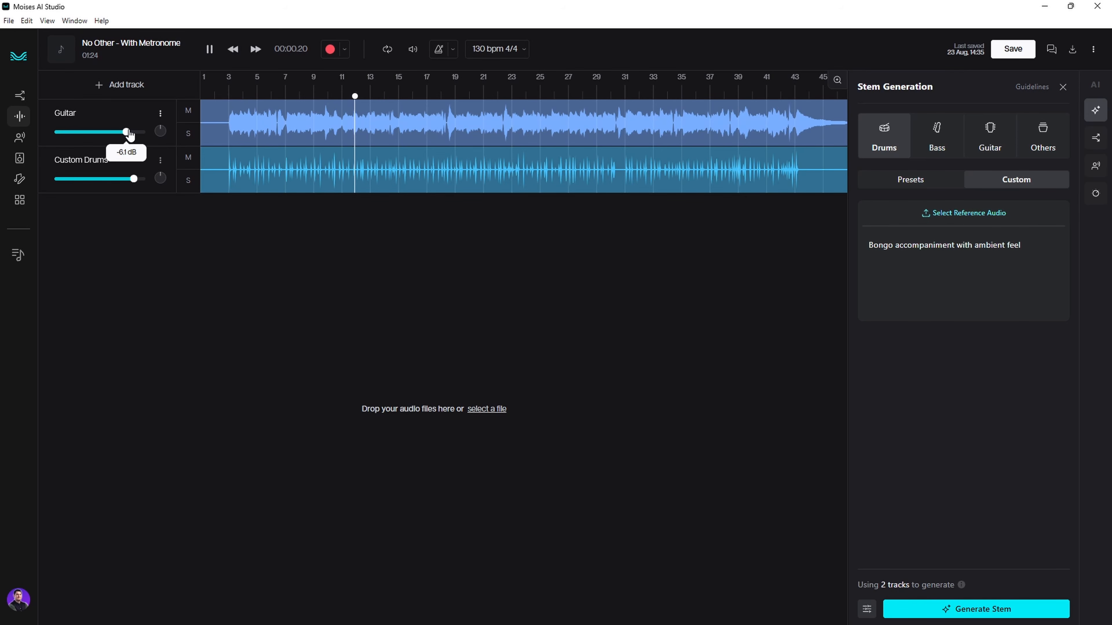
left_click_drag(130, 136, 128, 136)
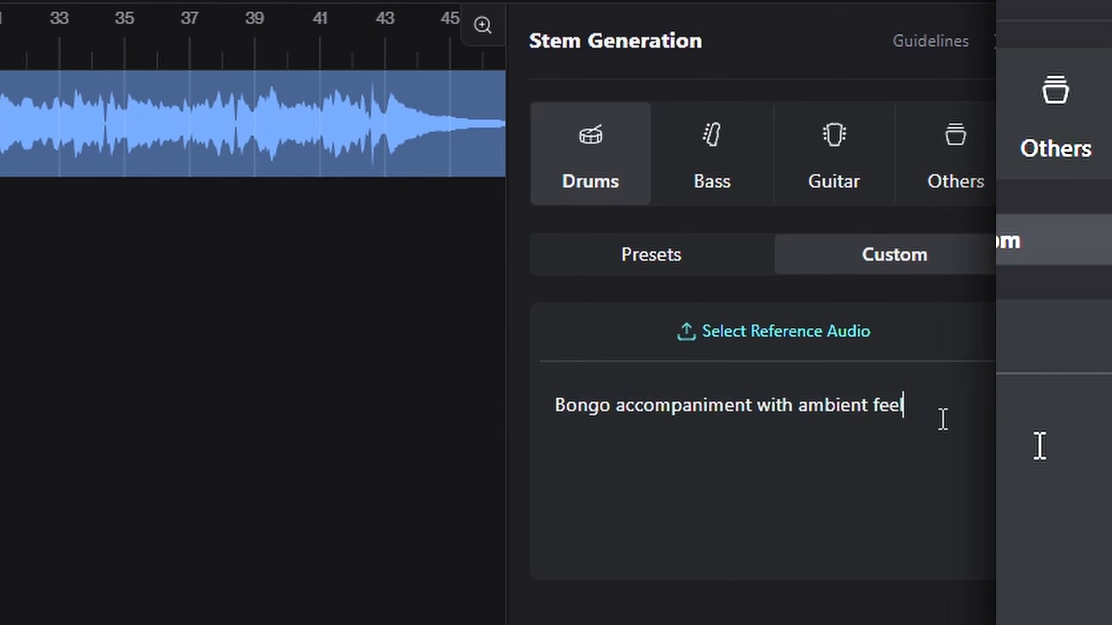
left_click_drag(1037, 249, 843, 253)
type("Ambuent")
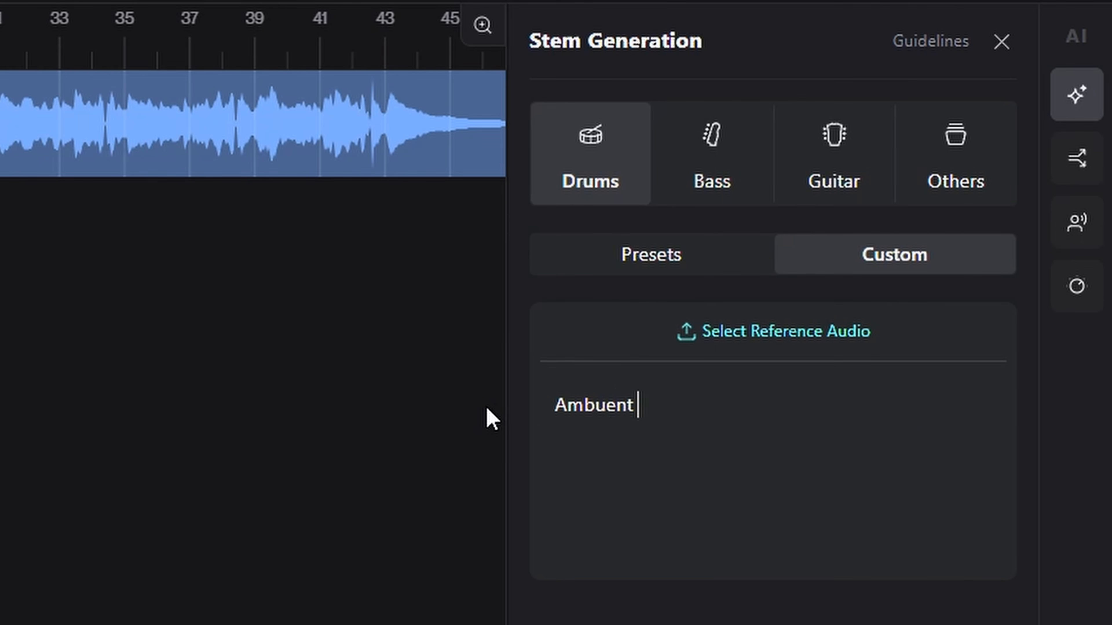
type(" pads with swells")
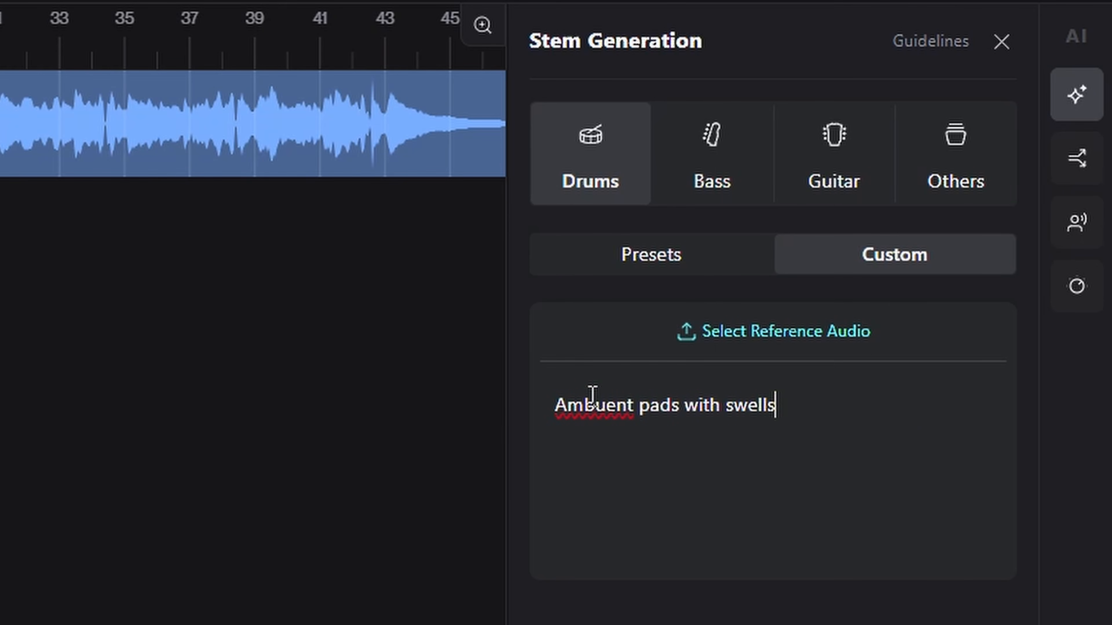
- Correct the prompt to 'Ambient pads with swells' and generate it as an Others stem
left_click(611, 405)
key("BackSpace")
type("i")
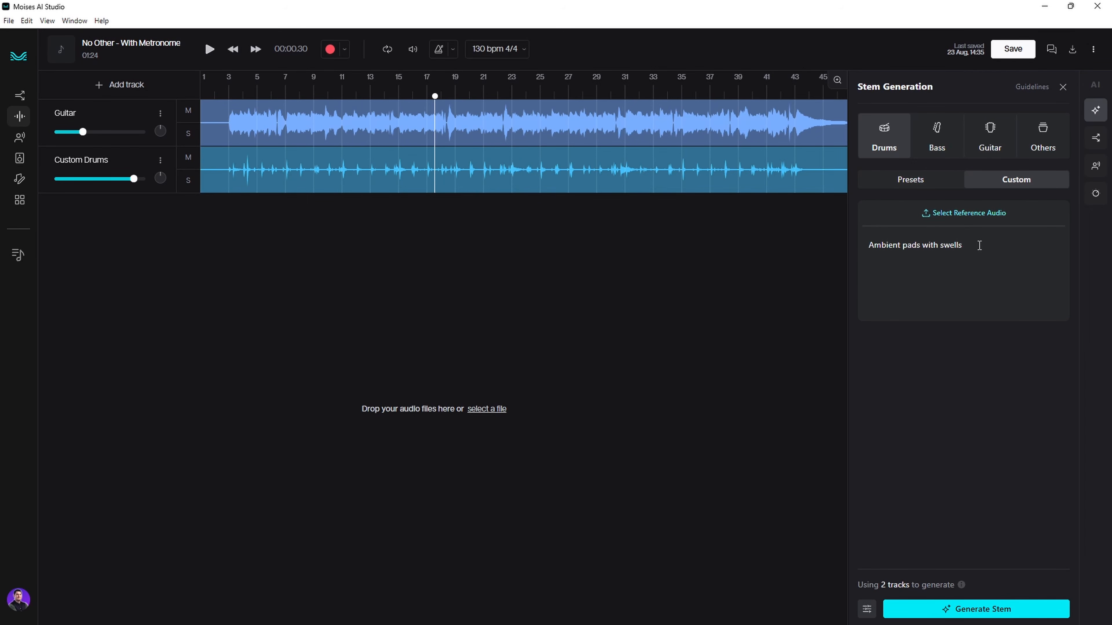
left_click(1047, 149)
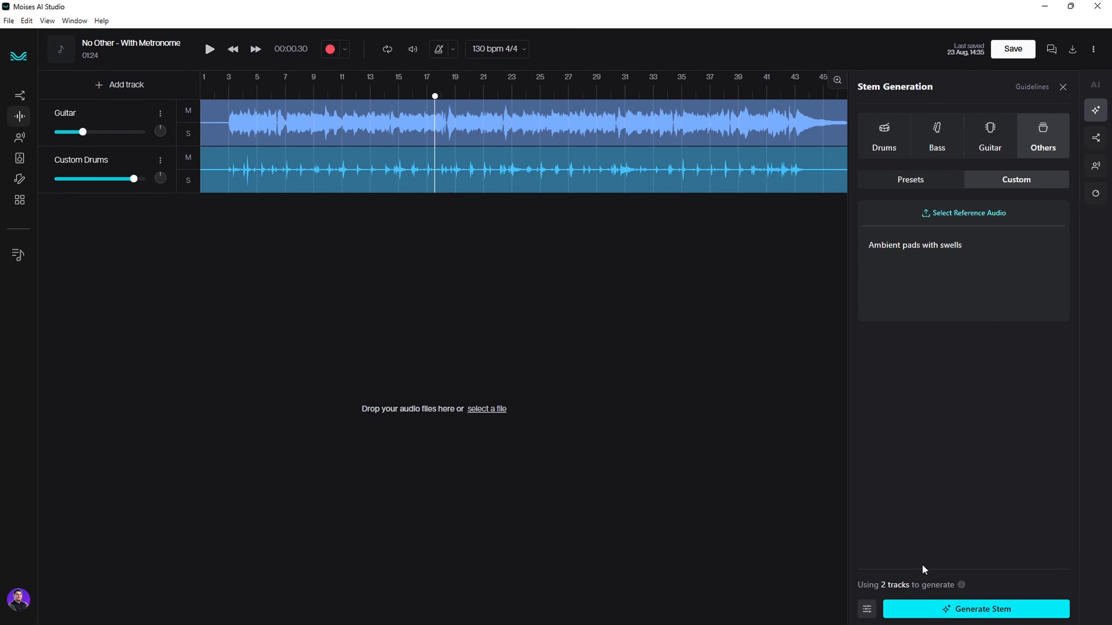
left_click(939, 618)
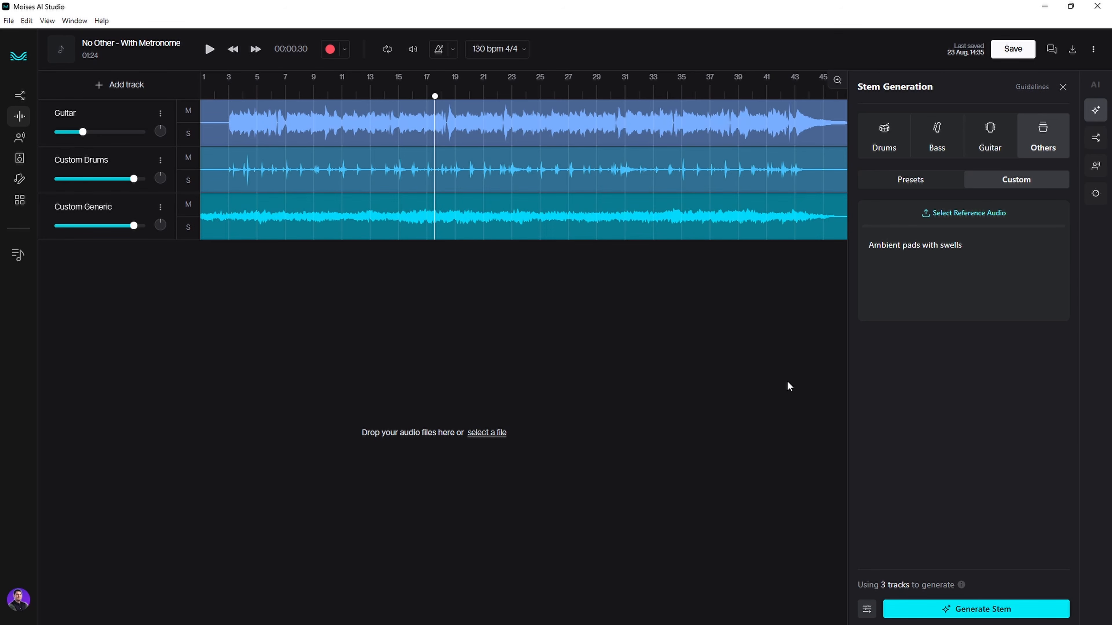
- Play the mix from bar 3, raising the Guitar and Custom Drums volumes slightly
left_click(229, 85)
key("space")
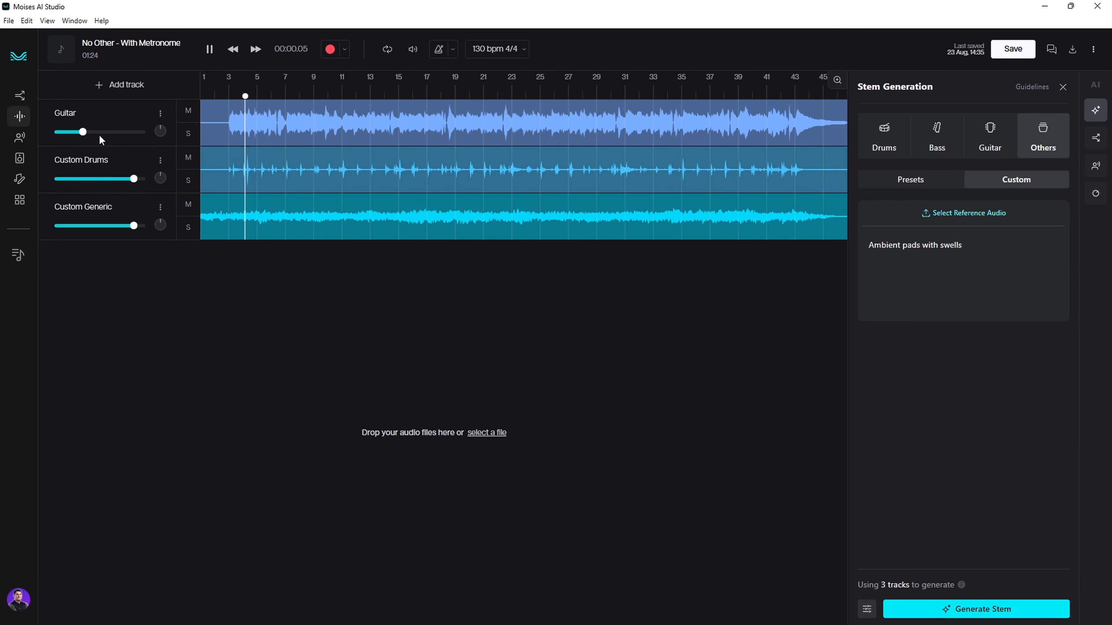
left_click_drag(83, 132, 136, 137)
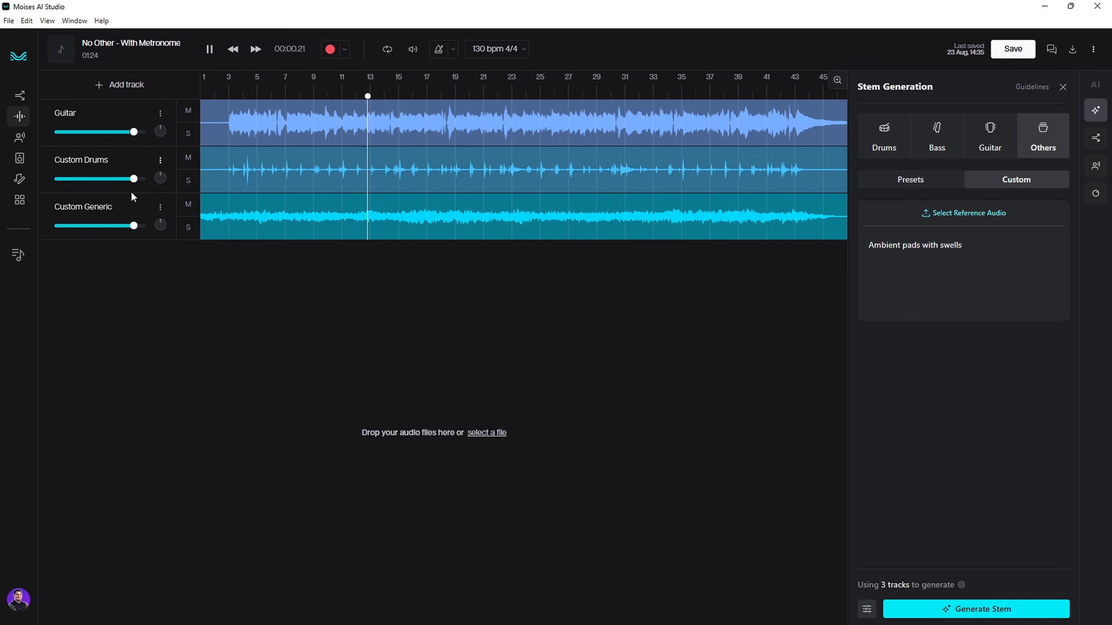
left_click_drag(135, 180, 140, 180)
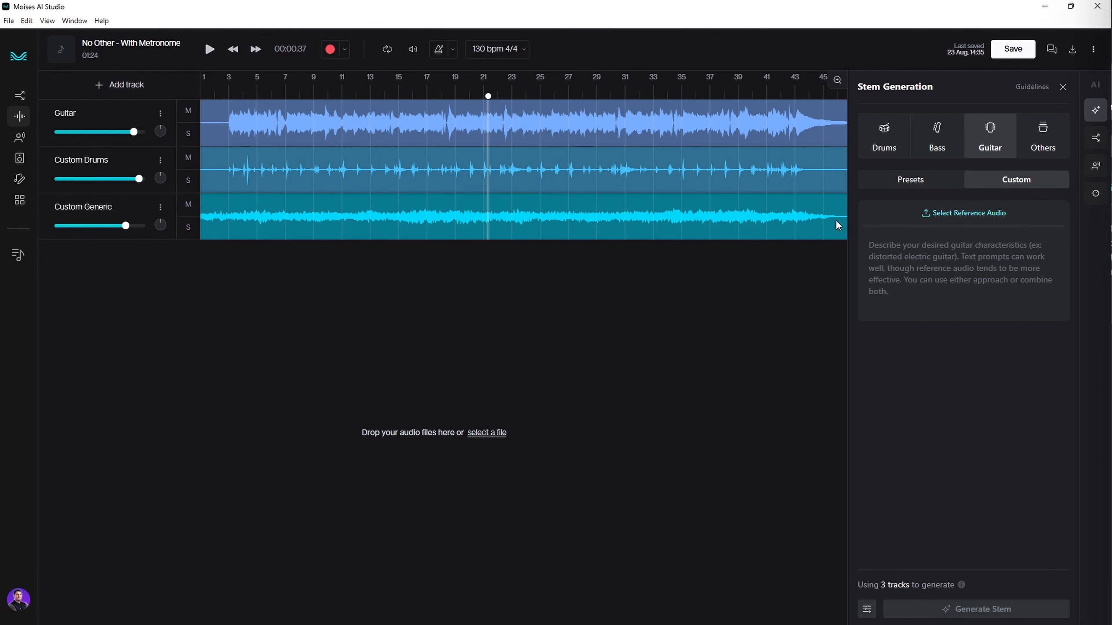
left_click(990, 214)
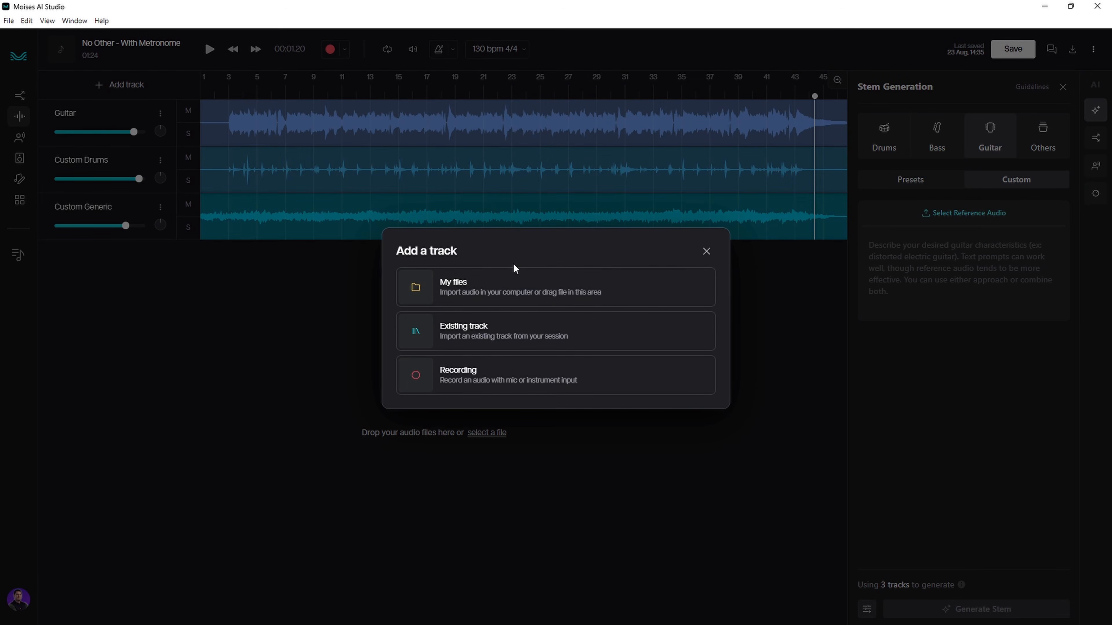
- Attach Track-018-Mando Lead_No Automation or FX.wav from My files as the reference audio
left_click(497, 289)
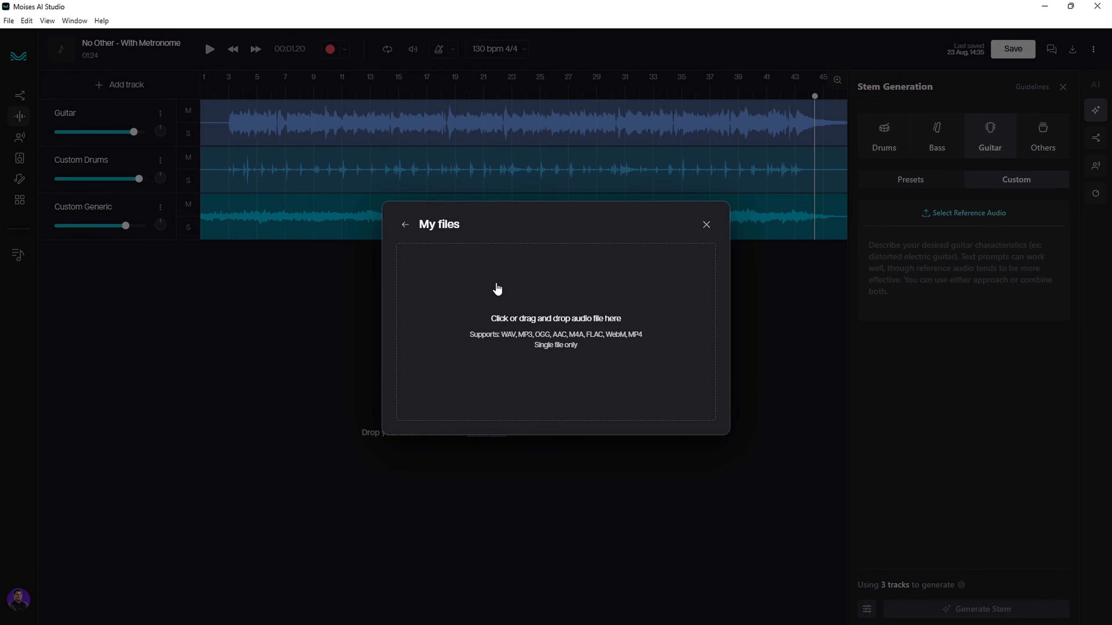
left_click(521, 324)
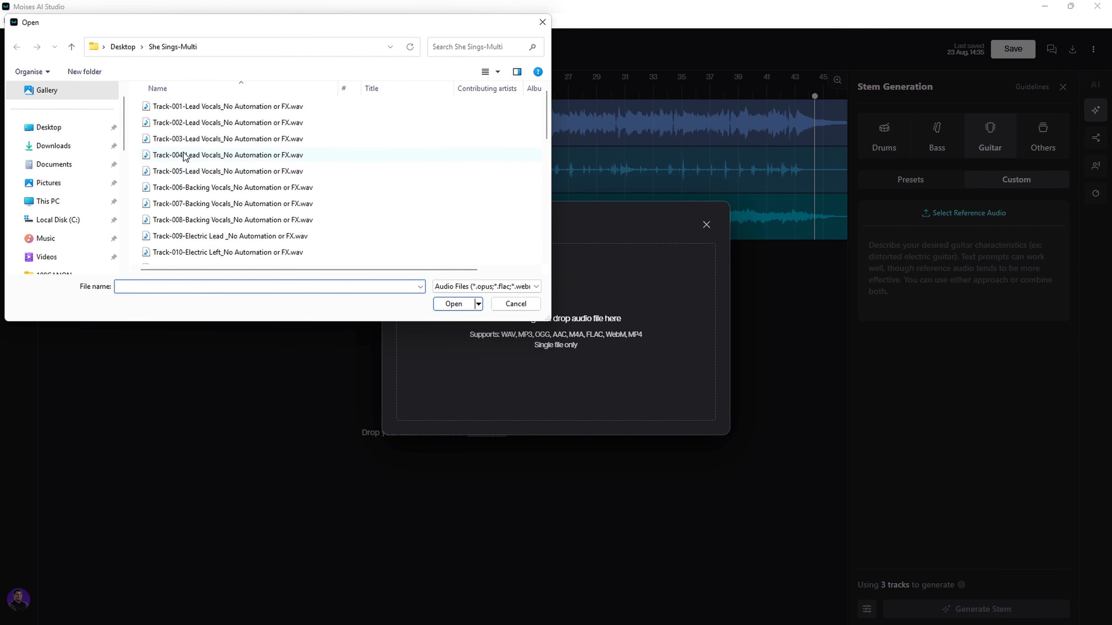
scroll(189, 155, "down", 4)
scroll(265, 158, "down", 1)
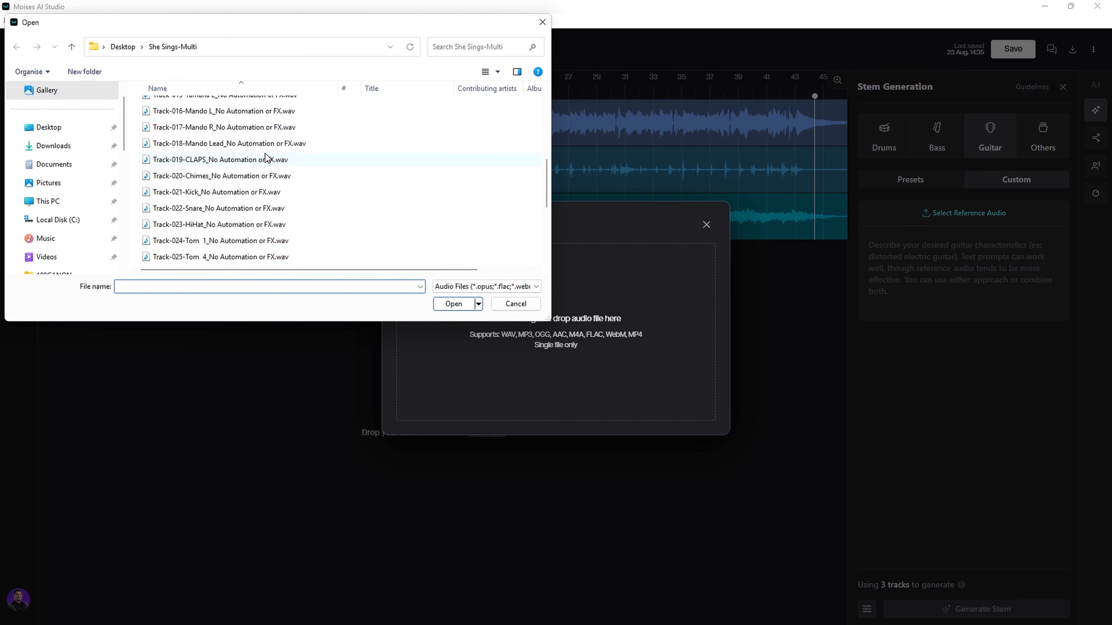
left_click(225, 144)
left_click(448, 309)
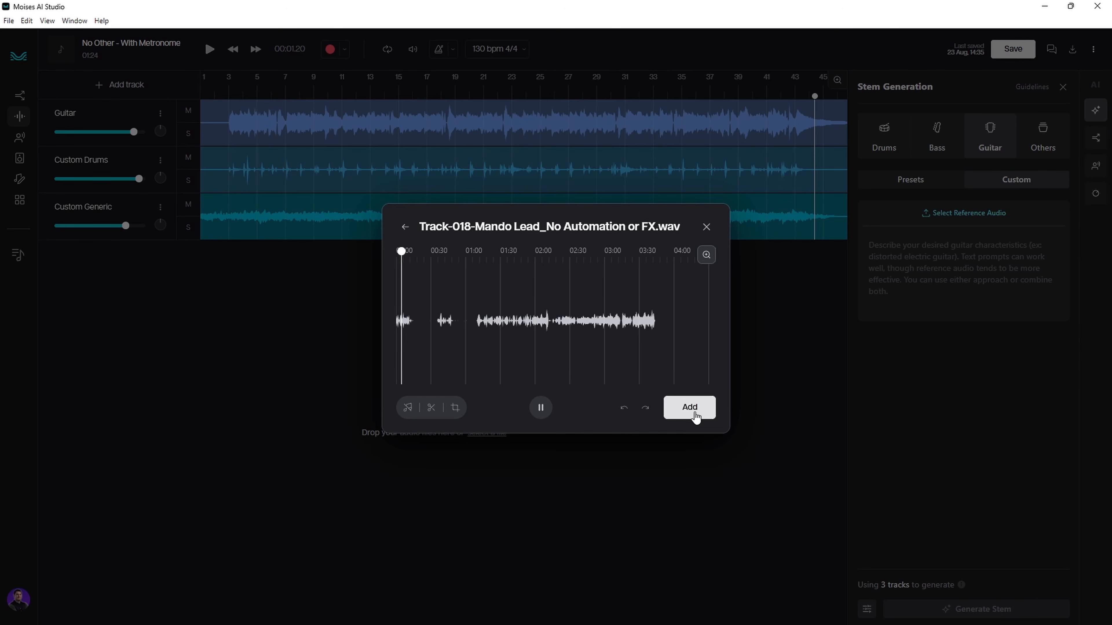
left_click(695, 413)
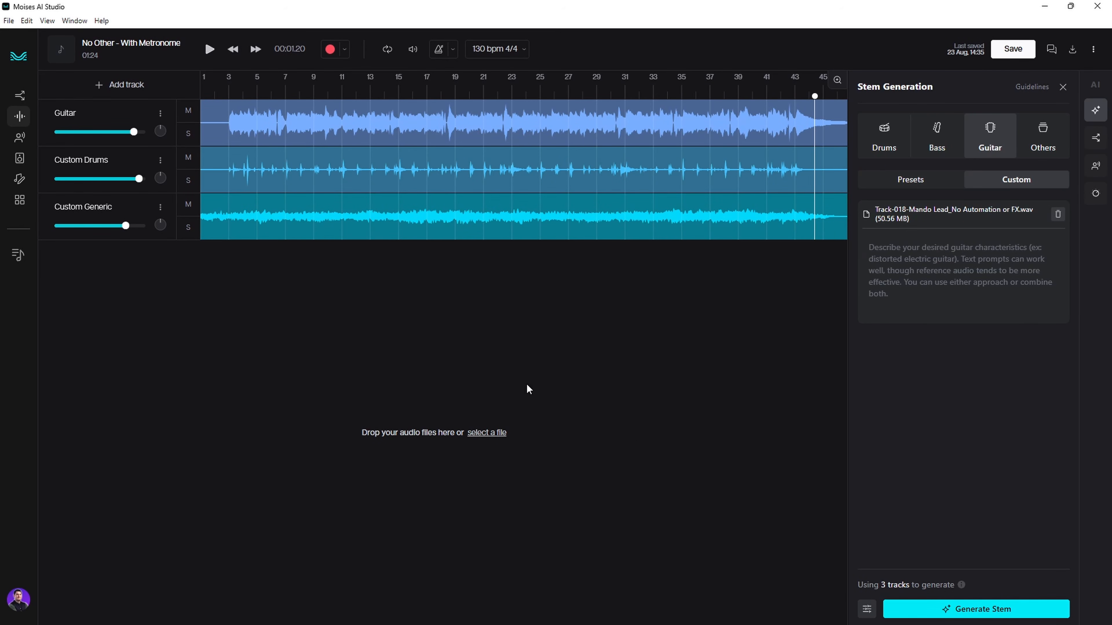
- Generate the Custom Guitar stem from the mando reference, muting Custom Generic meanwhile
left_click(188, 205)
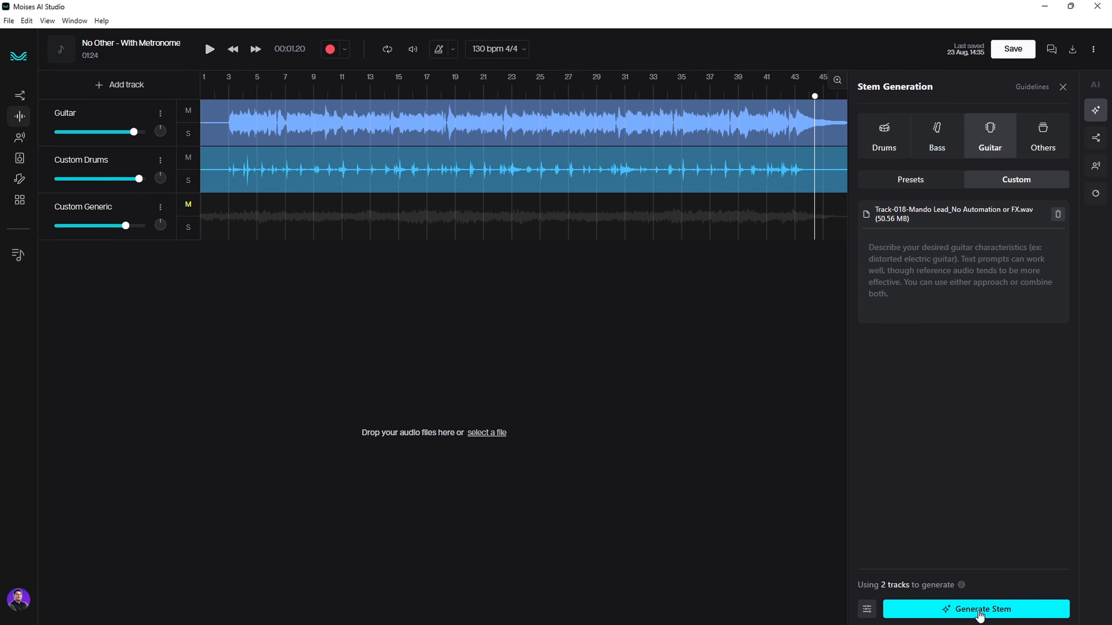
left_click(979, 613)
left_click(210, 49)
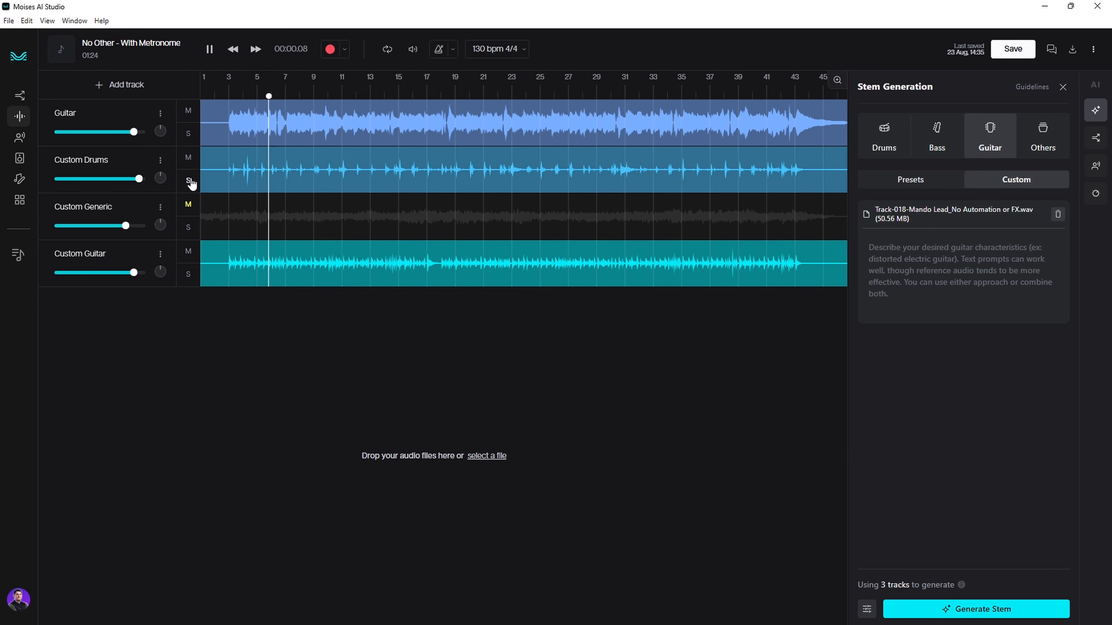
left_click(189, 206)
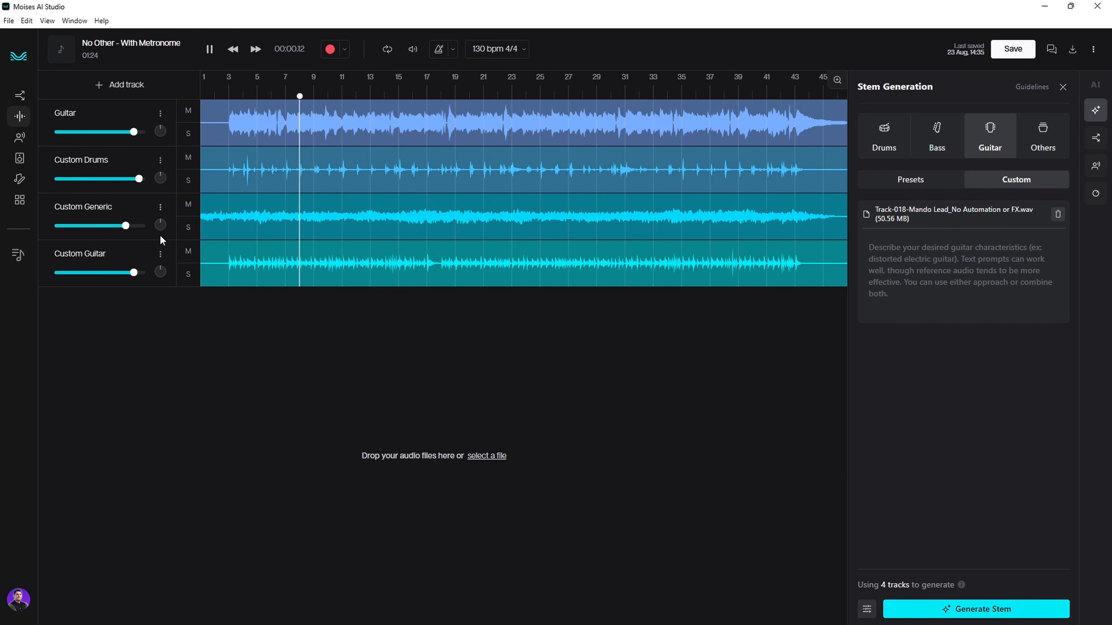
- Turn the Custom Generic and Guitar tracks down slightly
left_click_drag(129, 226, 126, 229)
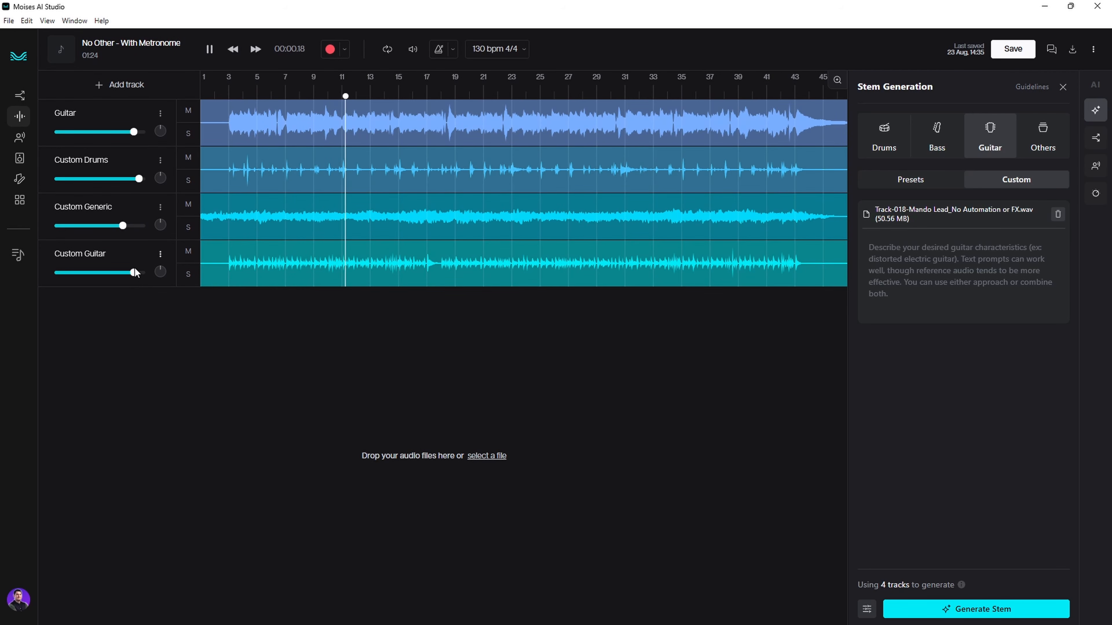
left_click_drag(137, 134, 134, 134)
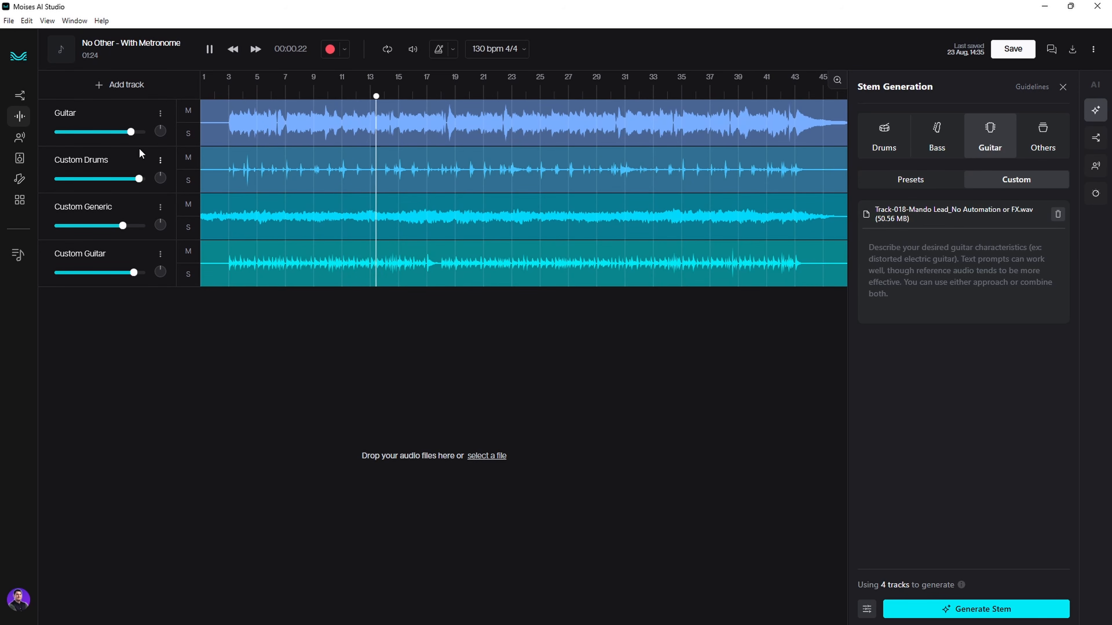
left_click_drag(134, 137, 132, 139)
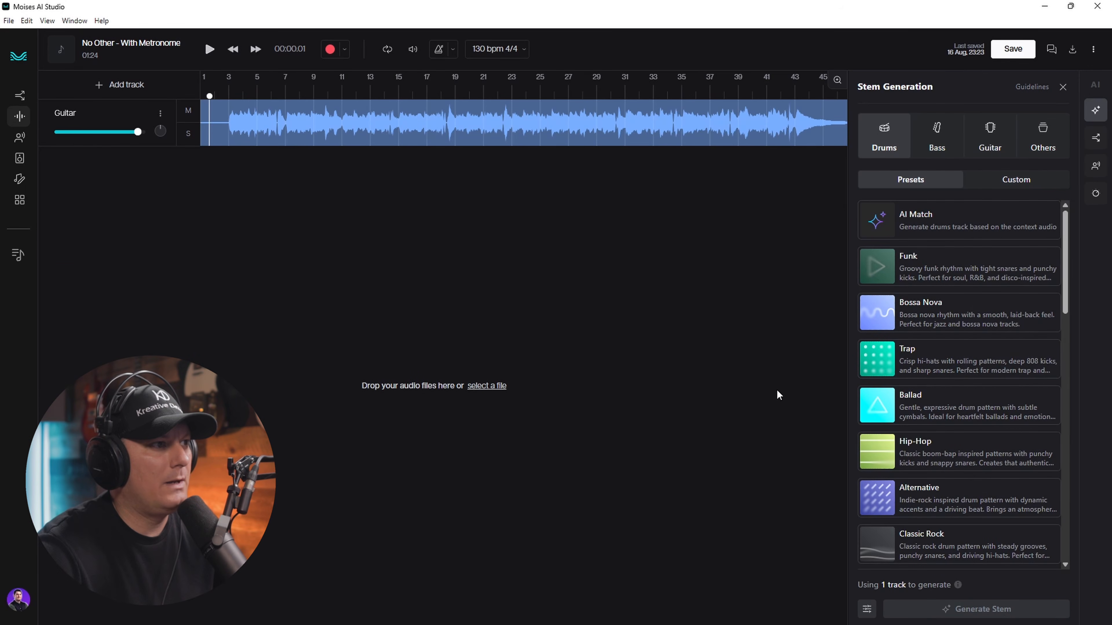
- Select the Heavy preset from the Drums presets list
scroll(954, 472, "down", 6)
scroll(954, 472, "down", 4)
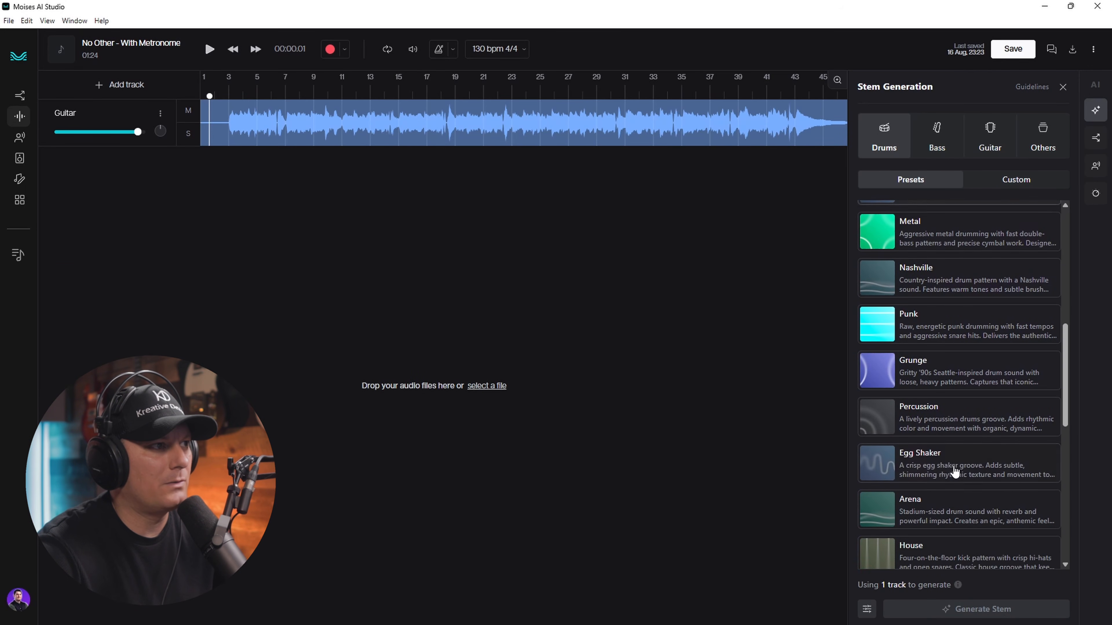
scroll(992, 526, "down", 6)
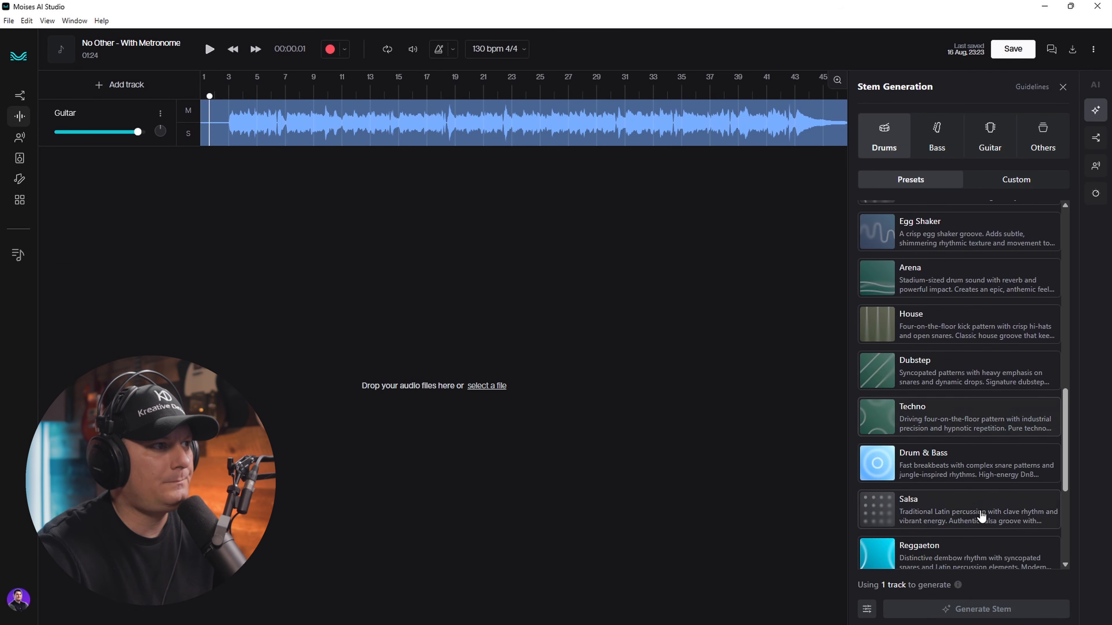
scroll(958, 497, "down", 3)
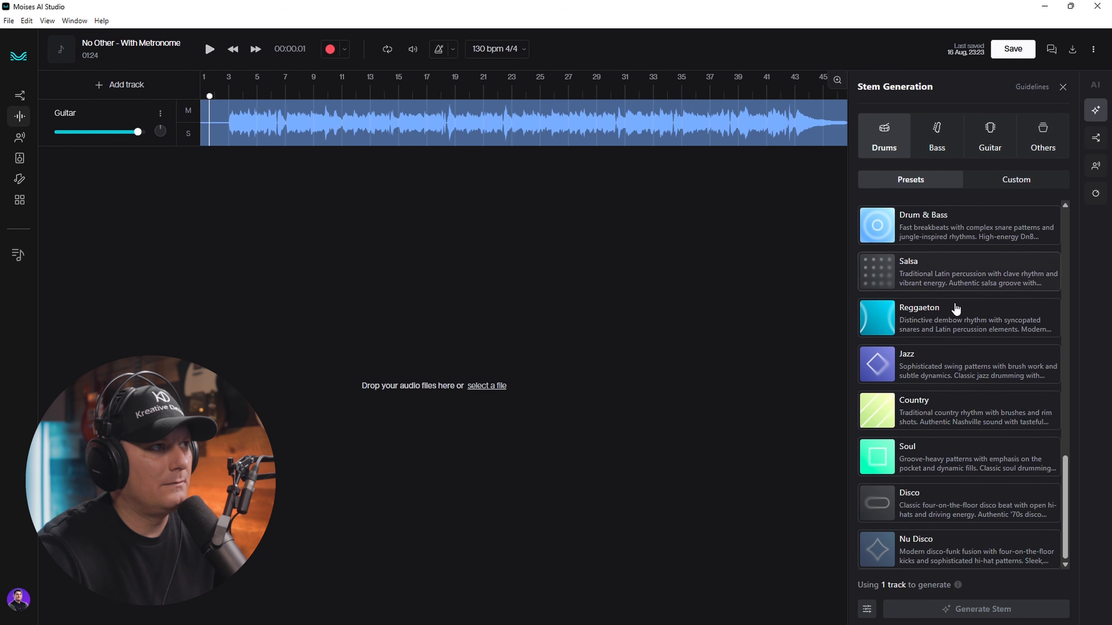
scroll(963, 467, "up", 4)
scroll(962, 467, "up", 6)
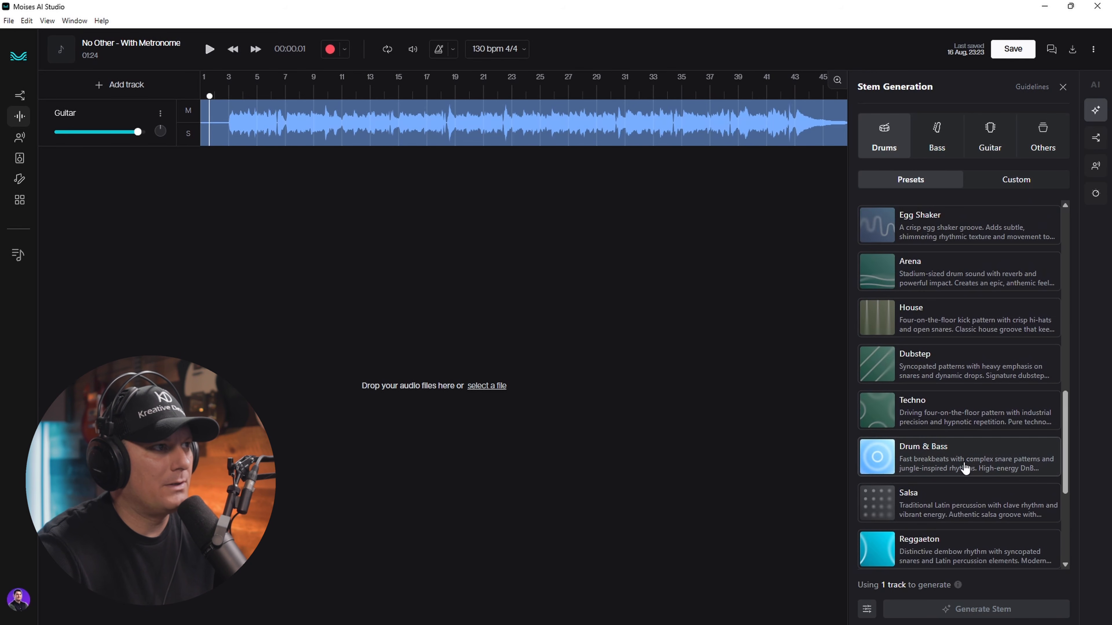
scroll(966, 467, "up", 8)
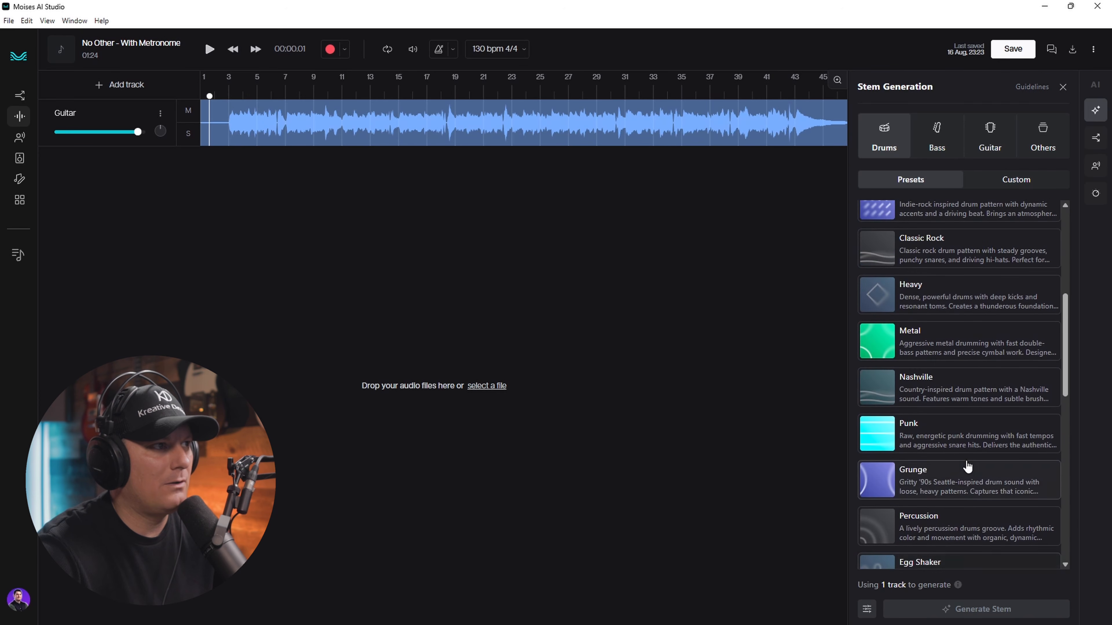
left_click(926, 550)
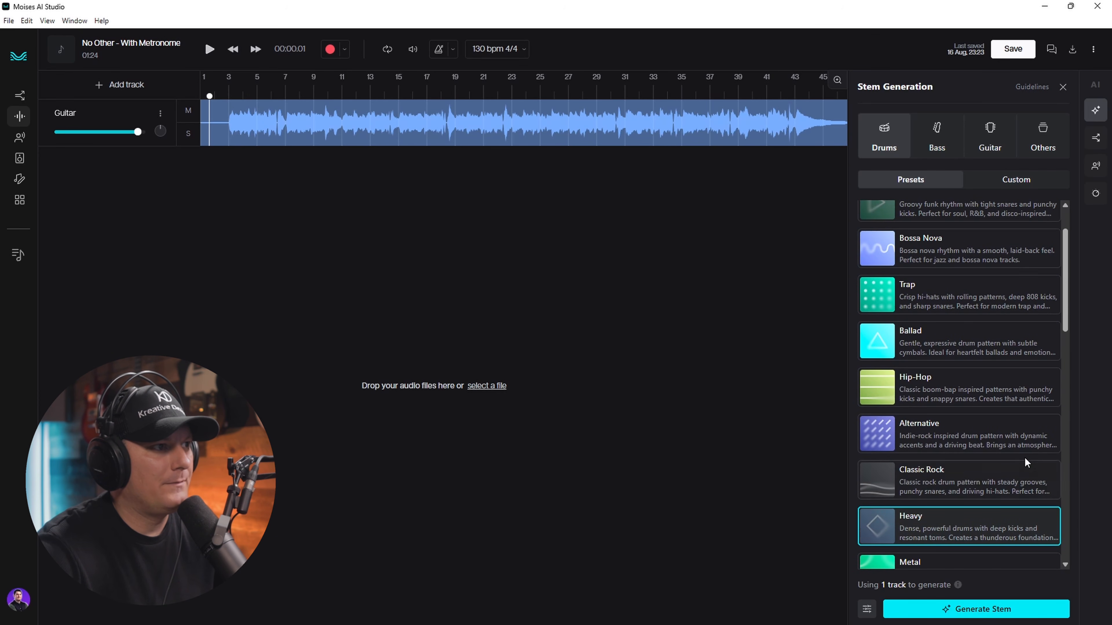
- Review the Drums presets and bring up the stem generation settings
scroll(954, 468, "up", 1)
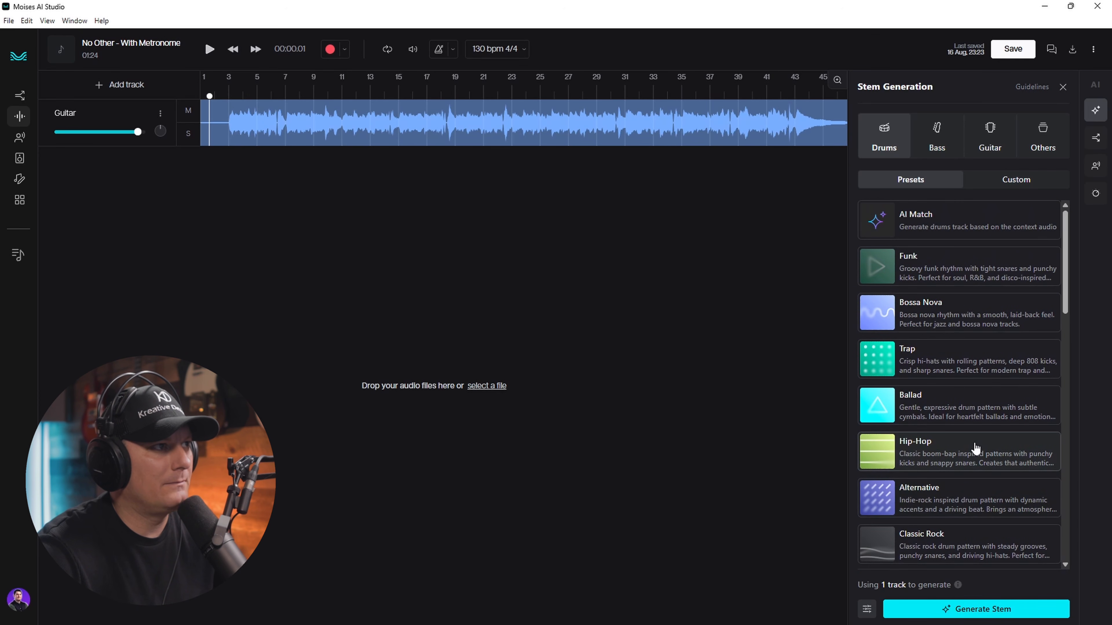
scroll(975, 447, "down", 2)
scroll(975, 447, "down", 15)
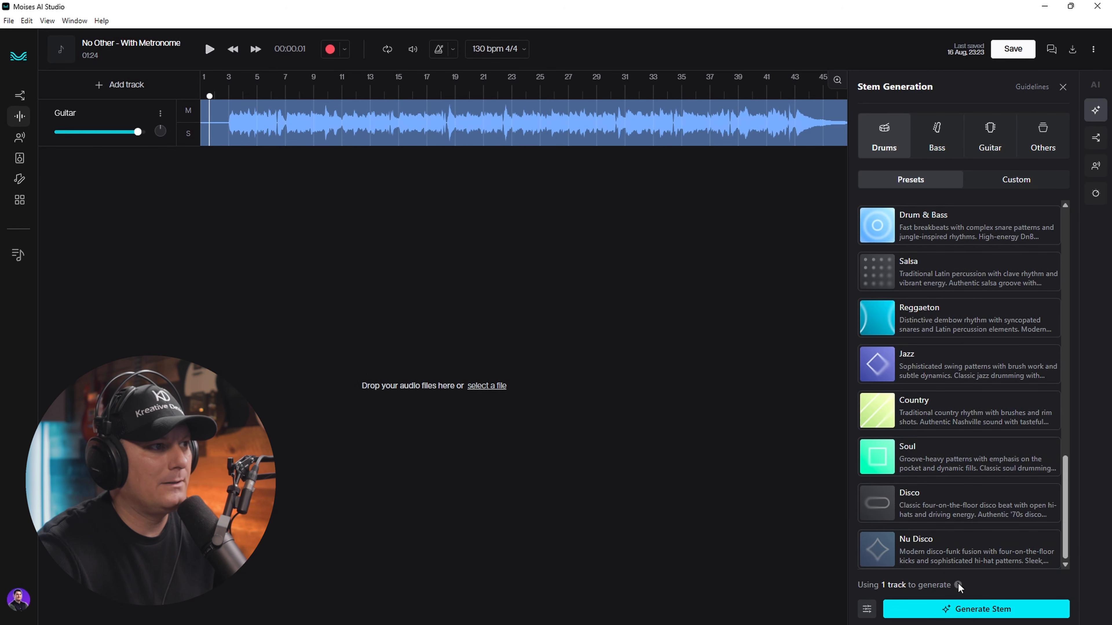
mouse_move(958, 584)
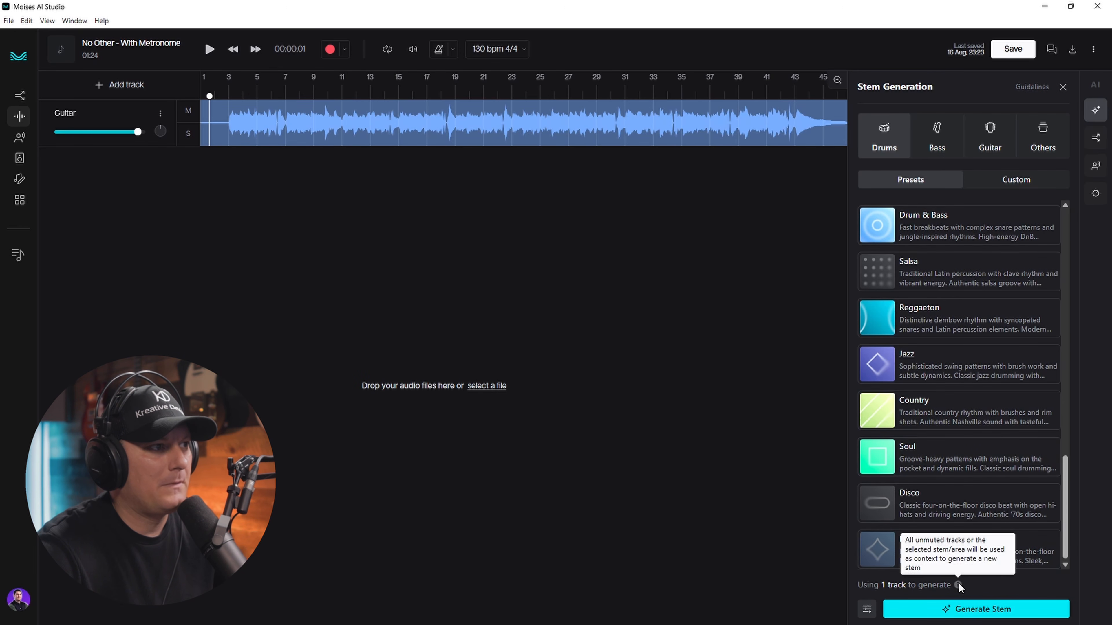
left_click(866, 612)
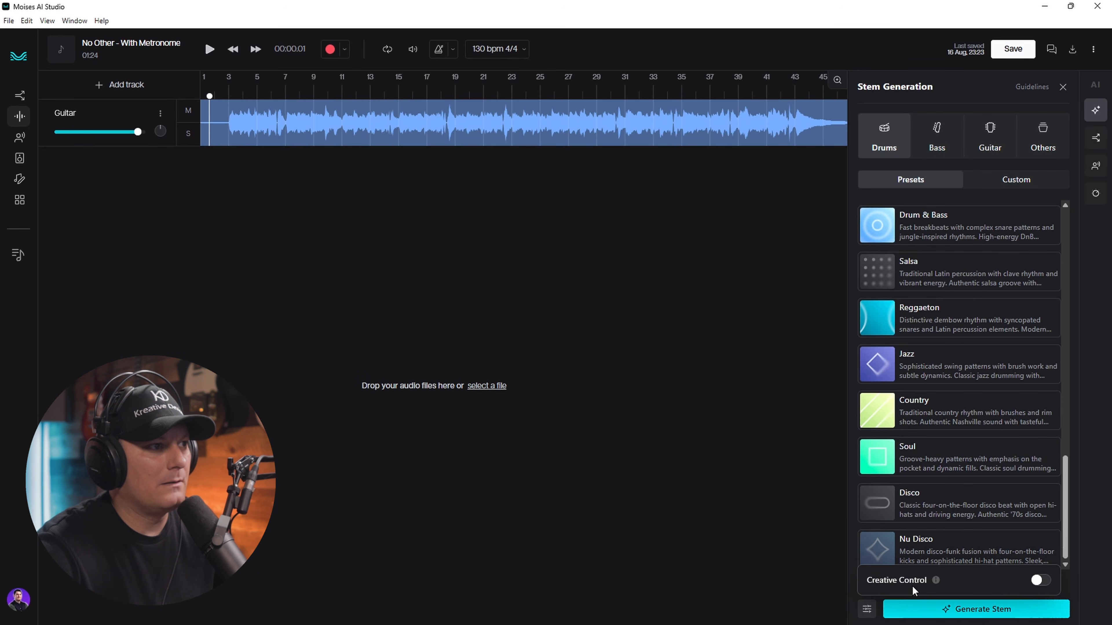
- Enable Creative Control, set strictness to 8.4 conditioning and ~8.5 context, and generate Heavy drums
left_click(1039, 582)
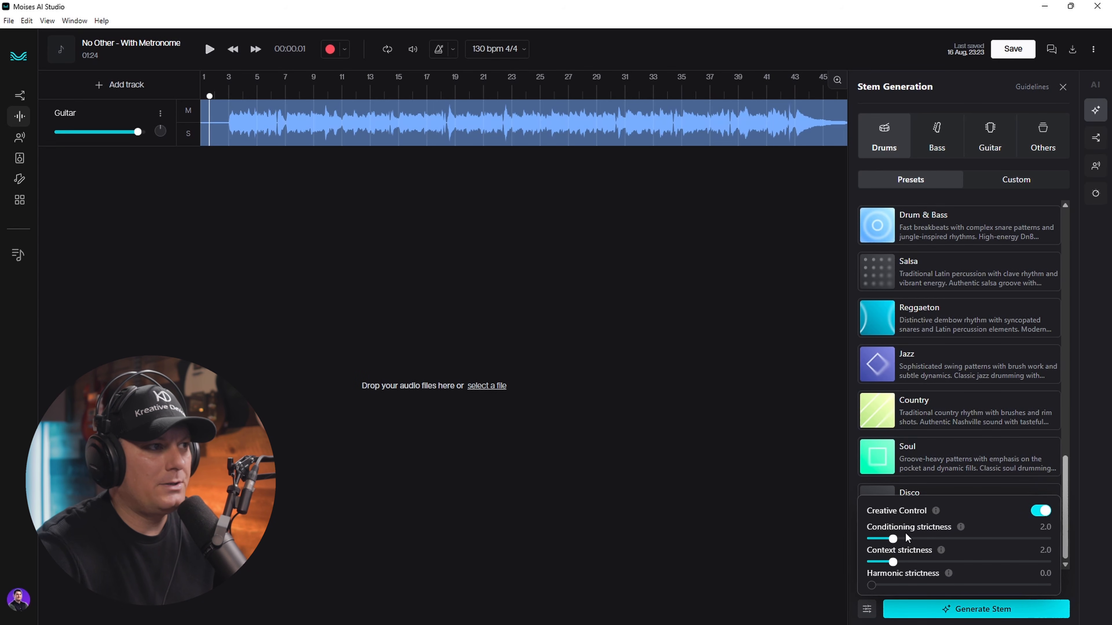
mouse_move(962, 530)
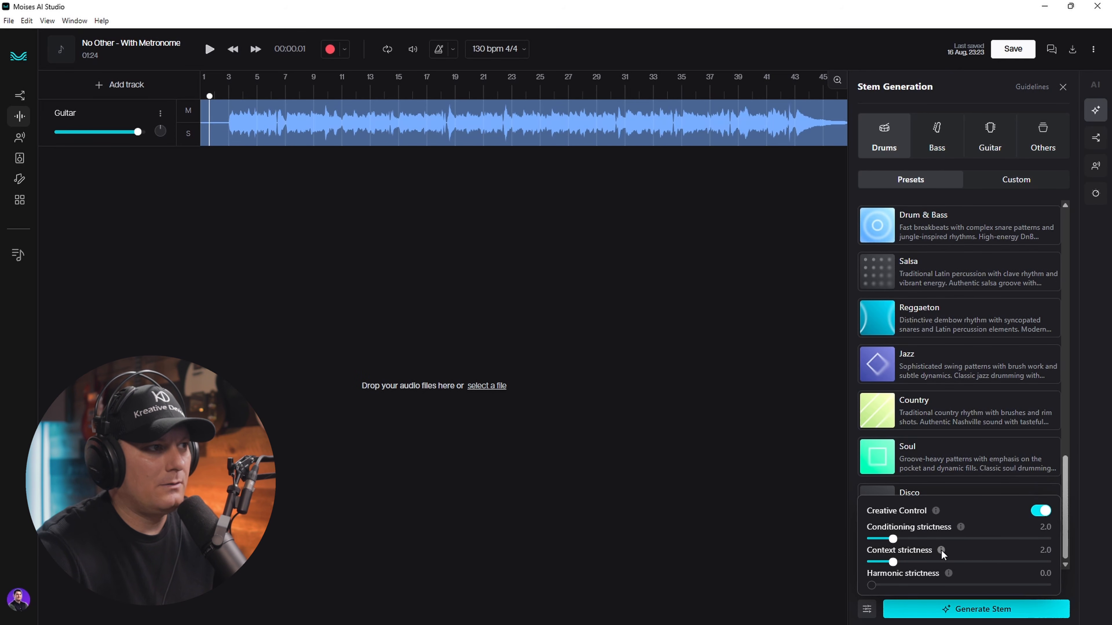
mouse_move(941, 549)
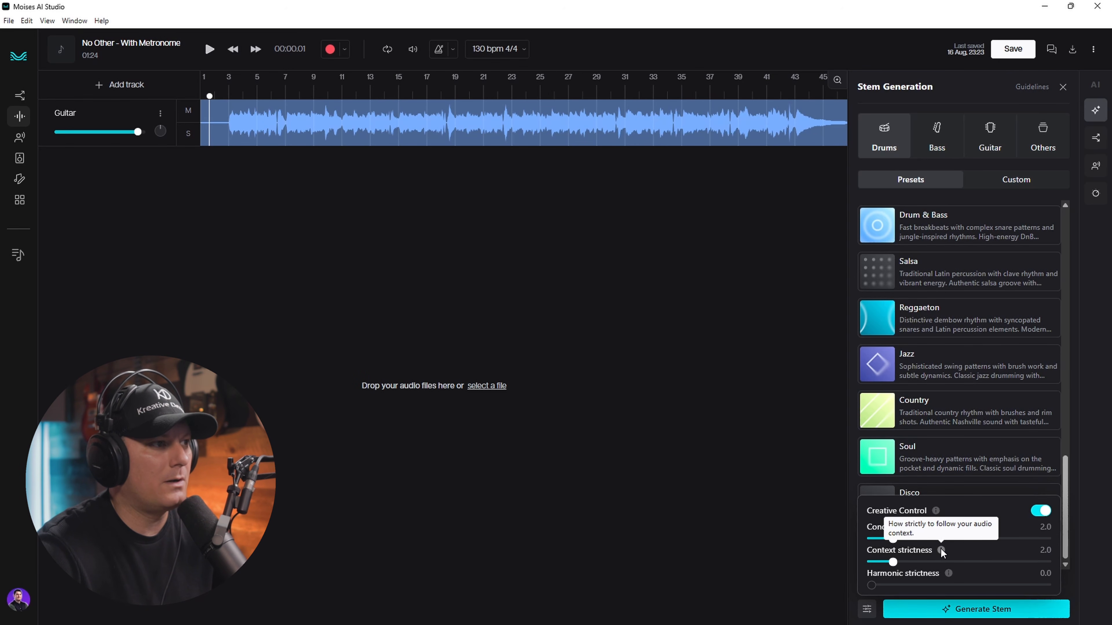
mouse_move(948, 573)
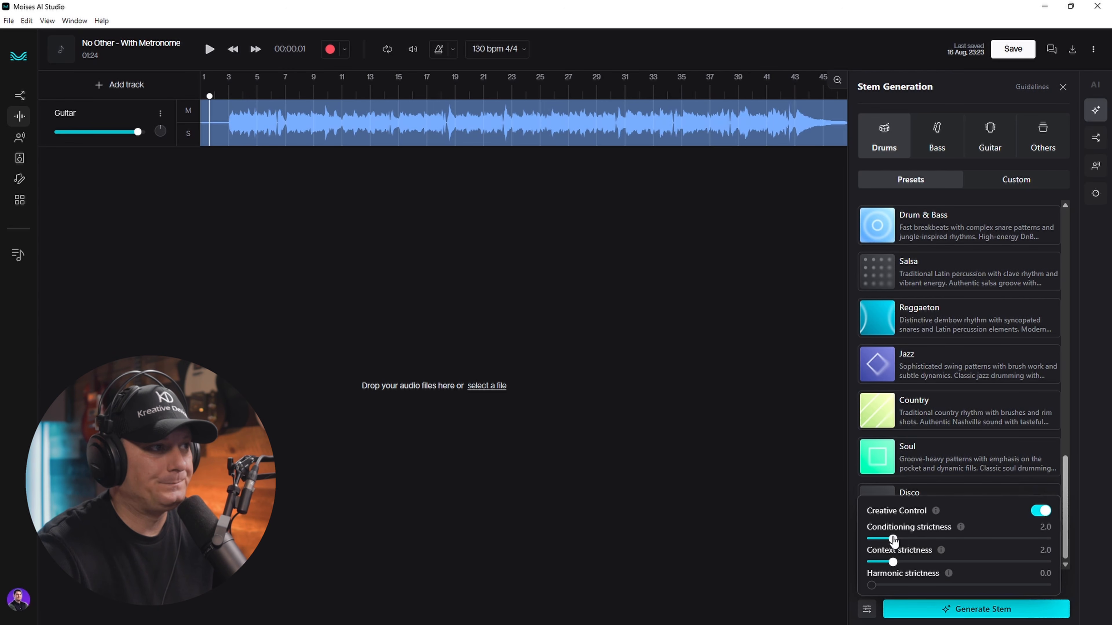
left_click_drag(894, 541, 965, 542)
left_click_drag(894, 564, 968, 565)
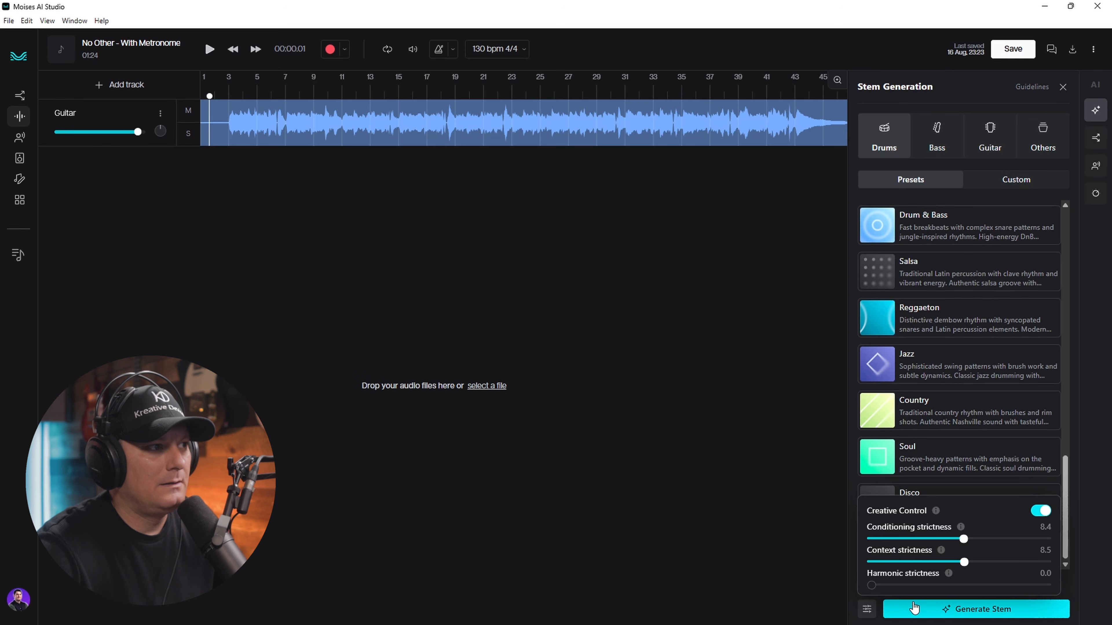
left_click(949, 611)
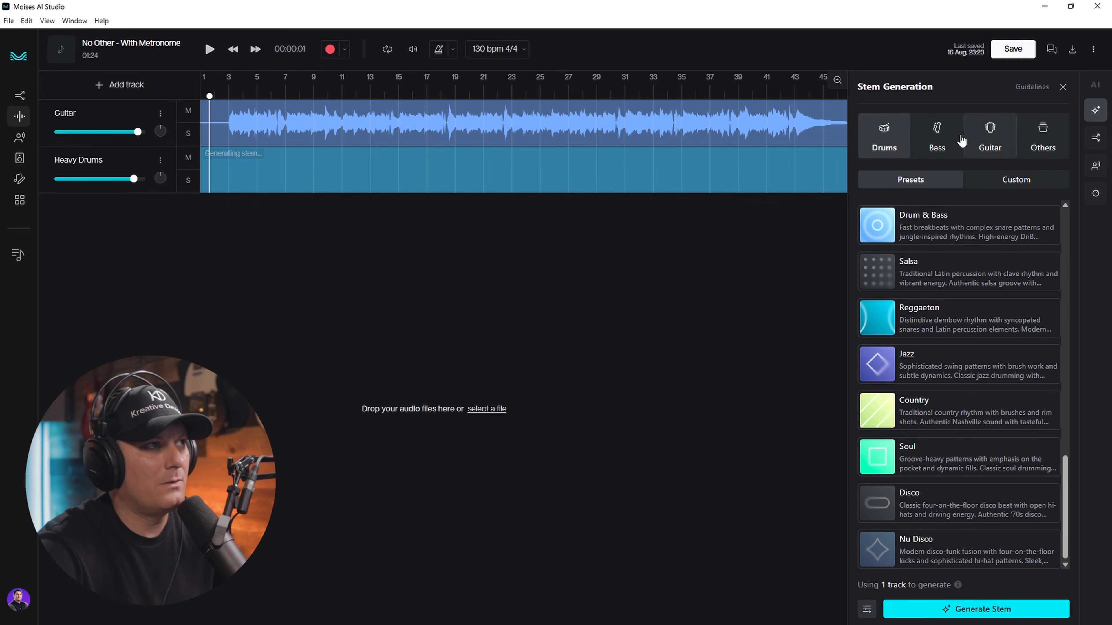
- Browse the Bass, Guitar and Others presets (Violin, Strings, Lofi Keys, Electric Piano), ending on Guitar
left_click(945, 138)
scroll(973, 280, "up", 5)
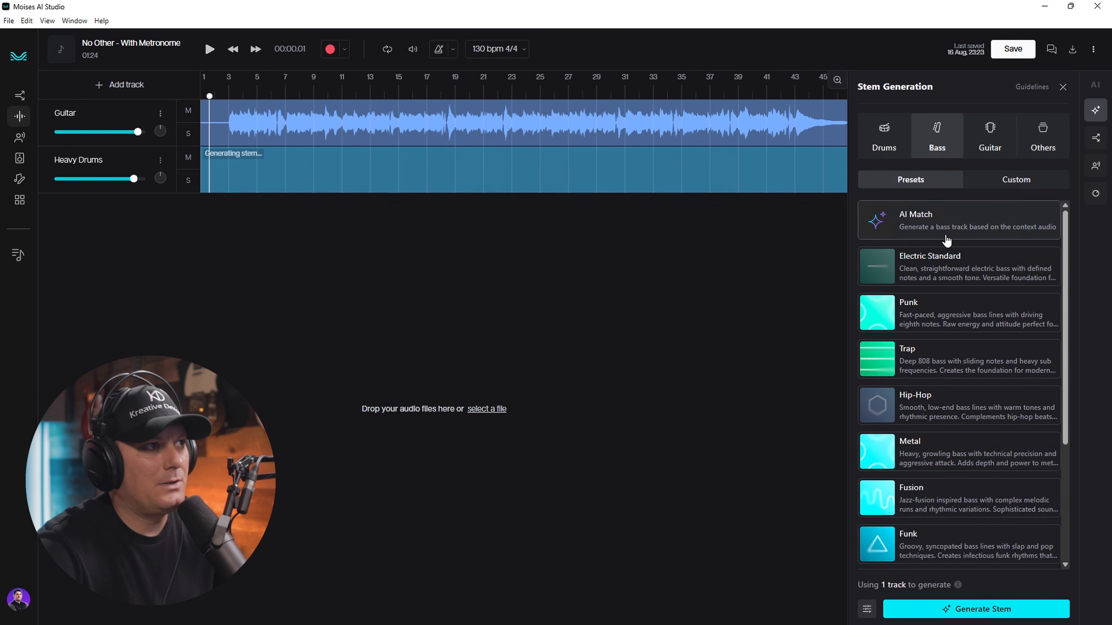
scroll(917, 280, "down", 4)
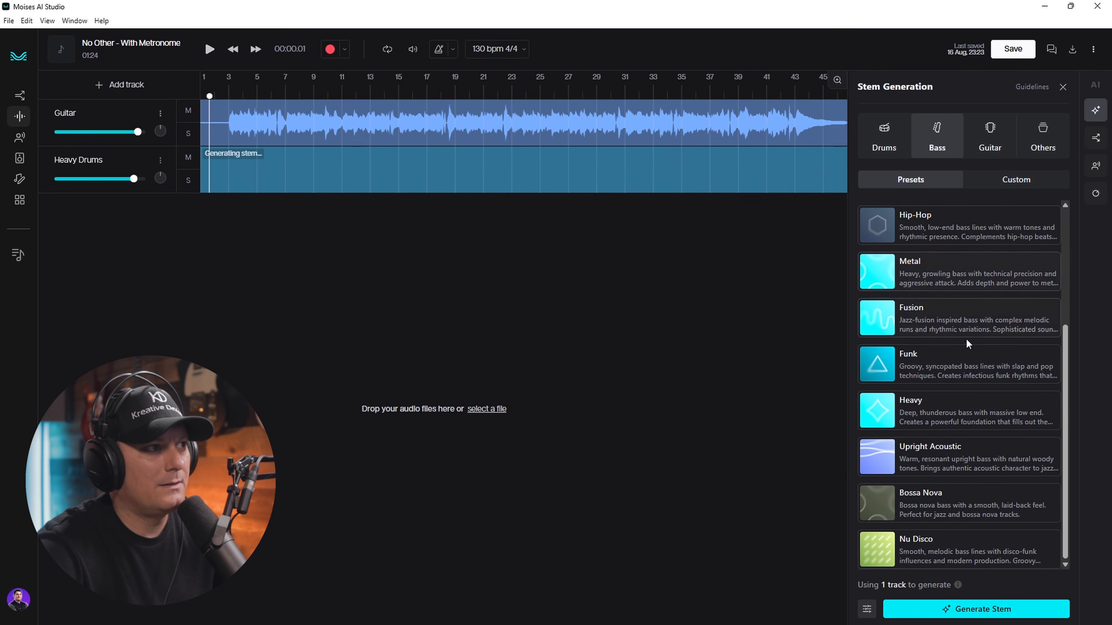
scroll(930, 529, "up", 4)
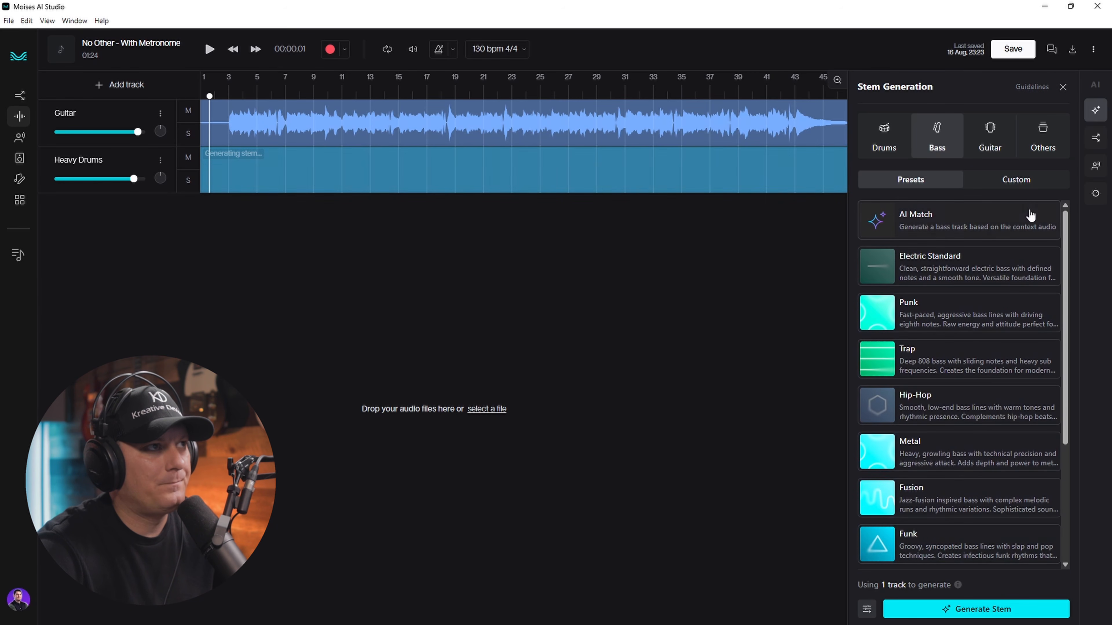
left_click(989, 139)
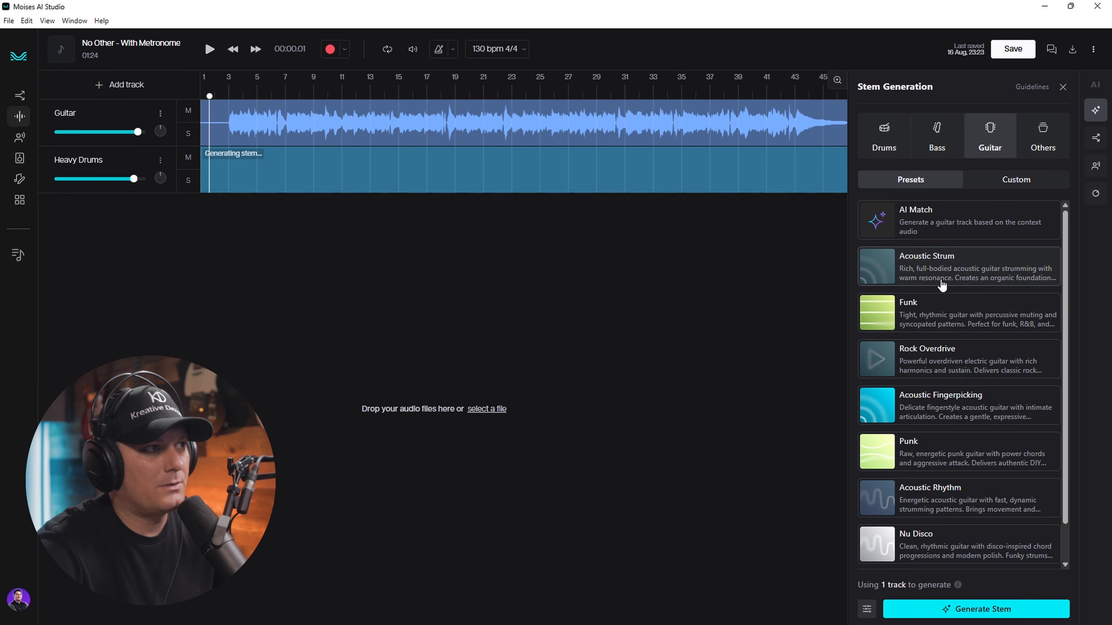
scroll(963, 333, "down", 1)
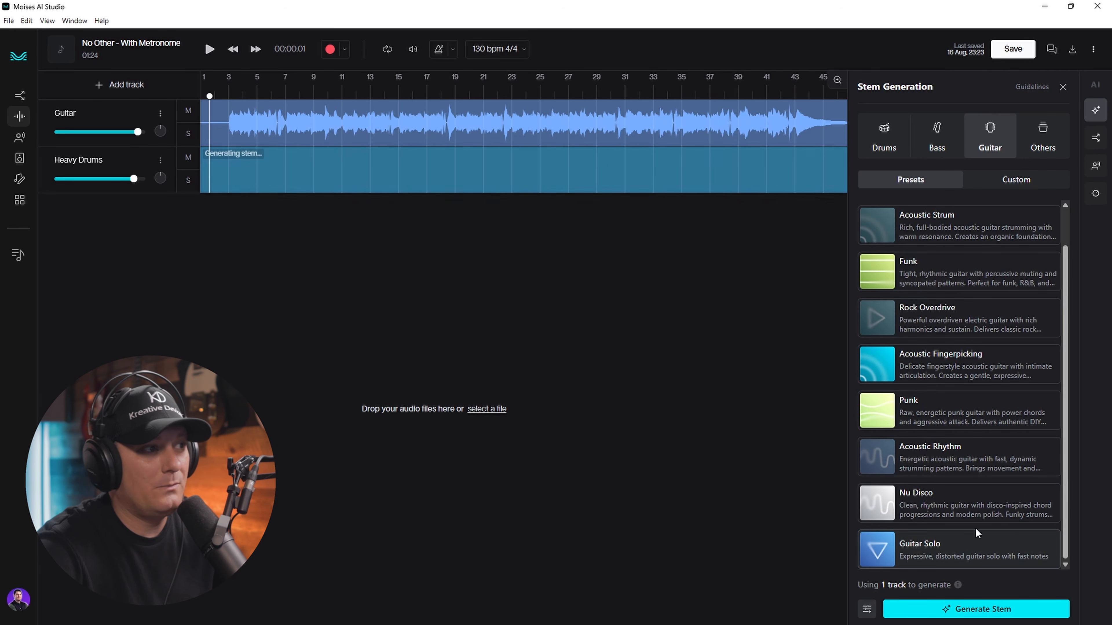
scroll(993, 516, "up", 1)
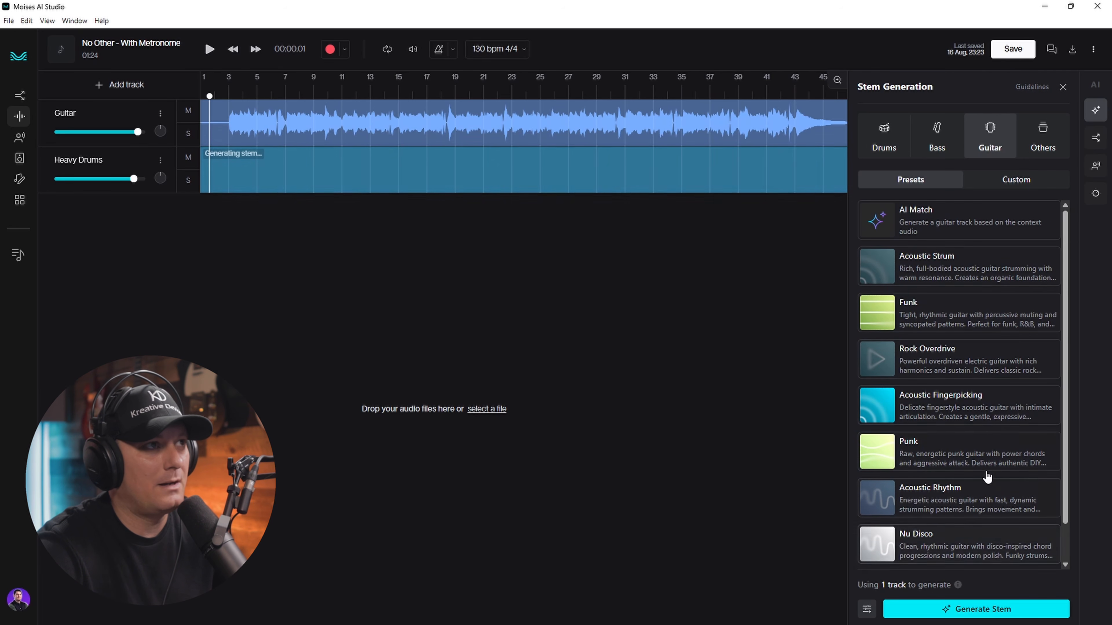
left_click(1043, 151)
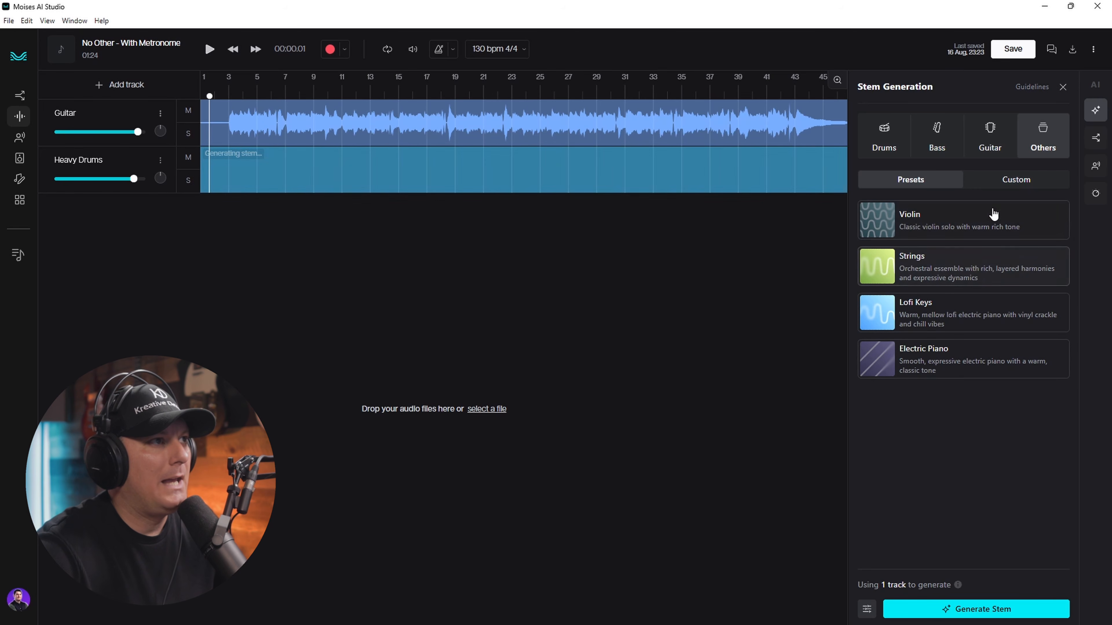
left_click(969, 145)
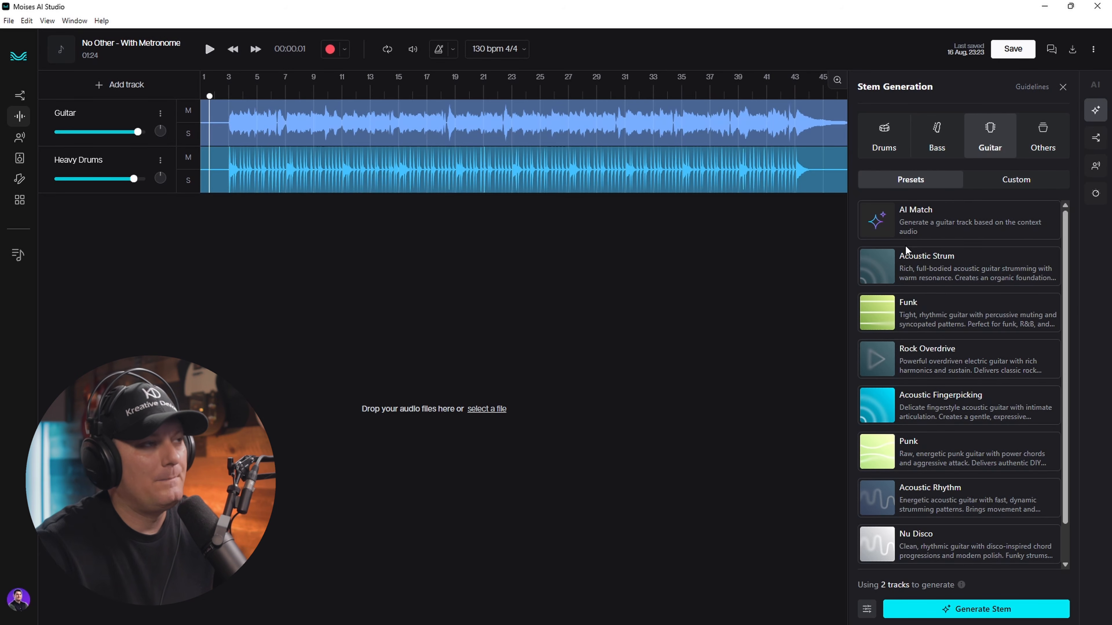
- Audition the tracks by muting Heavy Drums then Guitar in turn, then show the Bass presets
left_click(937, 131)
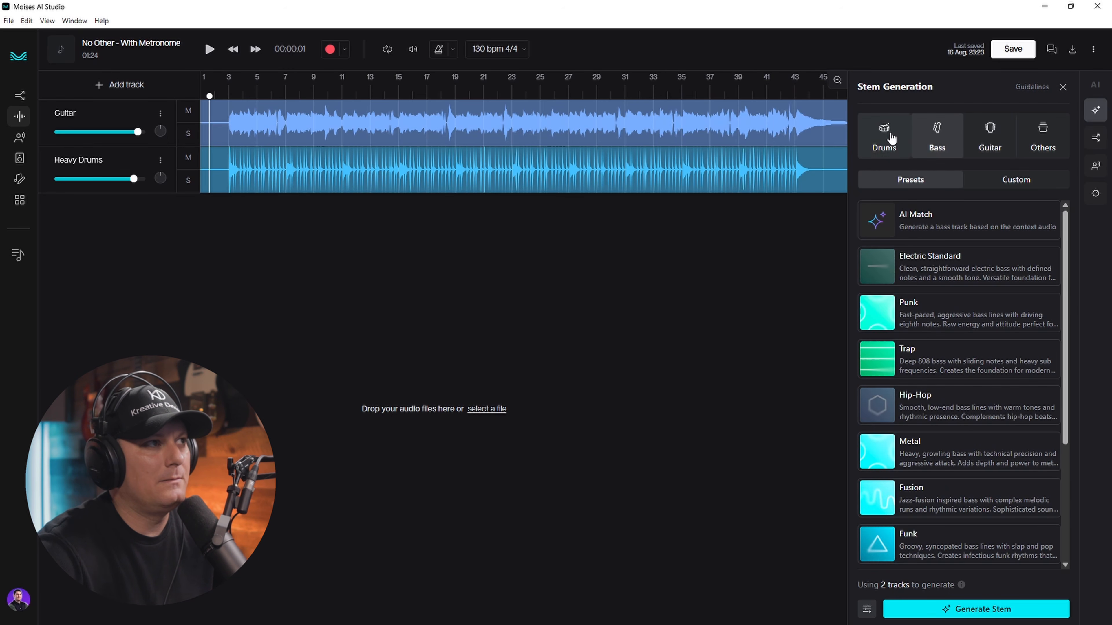
left_click(891, 137)
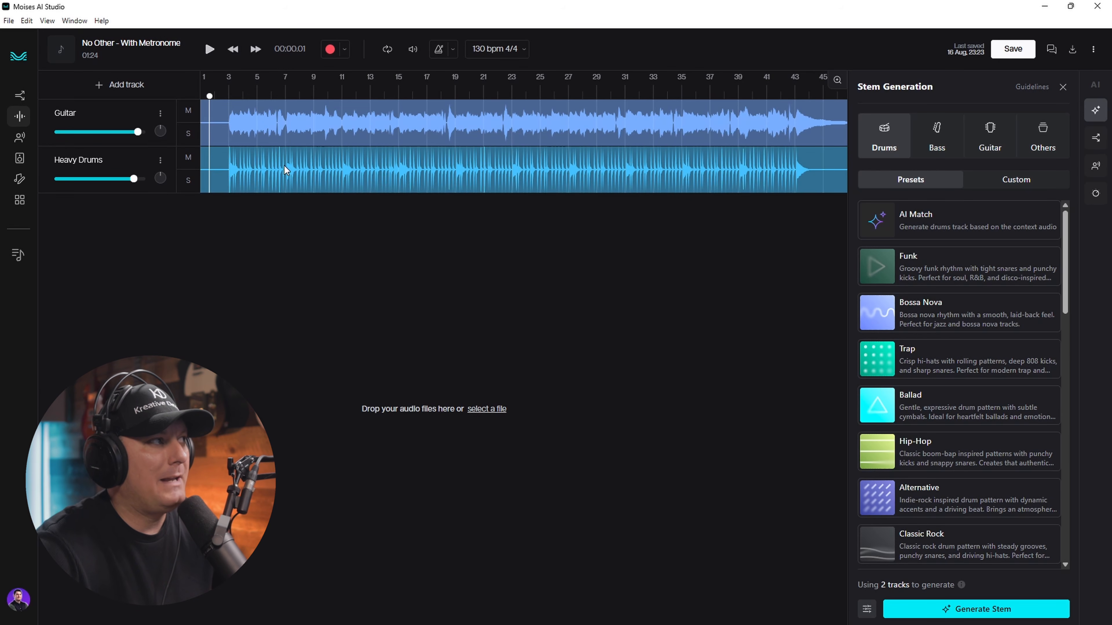
left_click(188, 158)
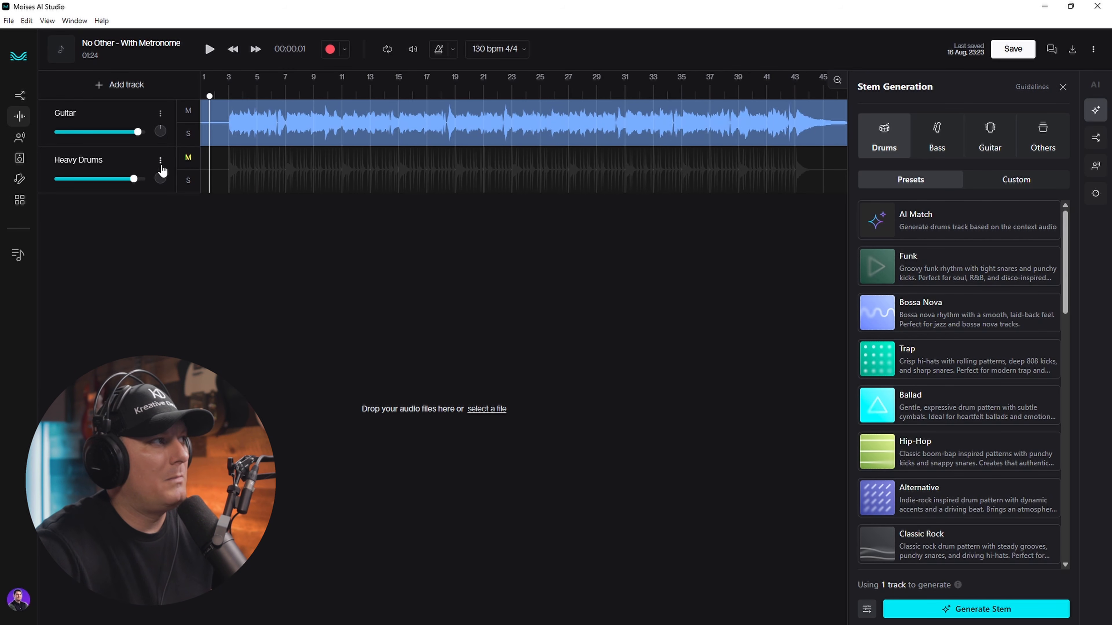
left_click(187, 158)
left_click(188, 111)
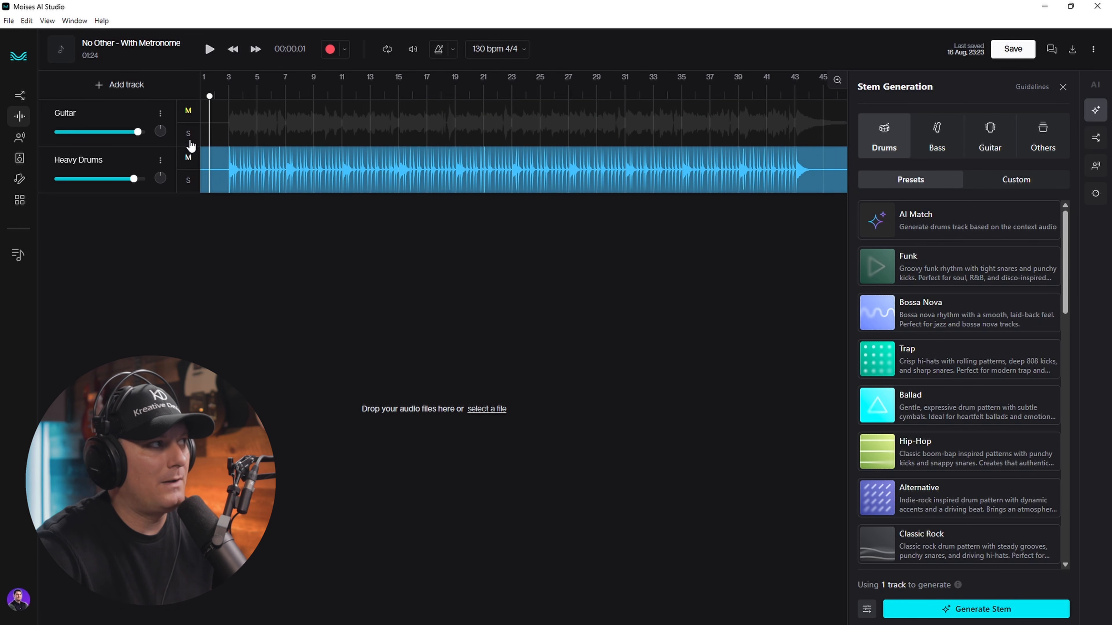
left_click(188, 112)
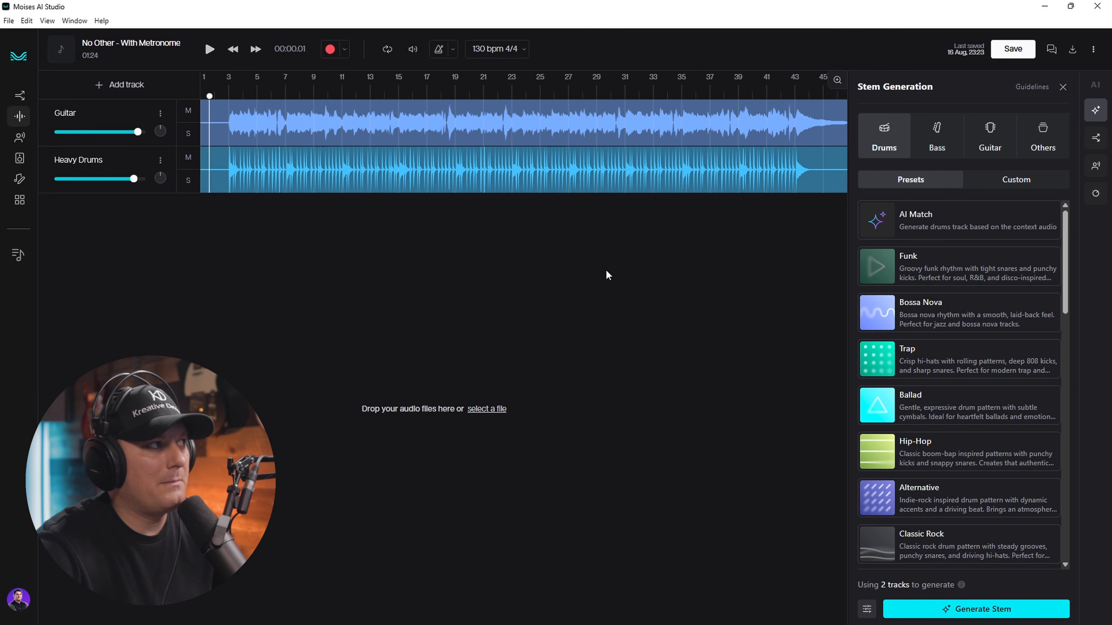
left_click(936, 135)
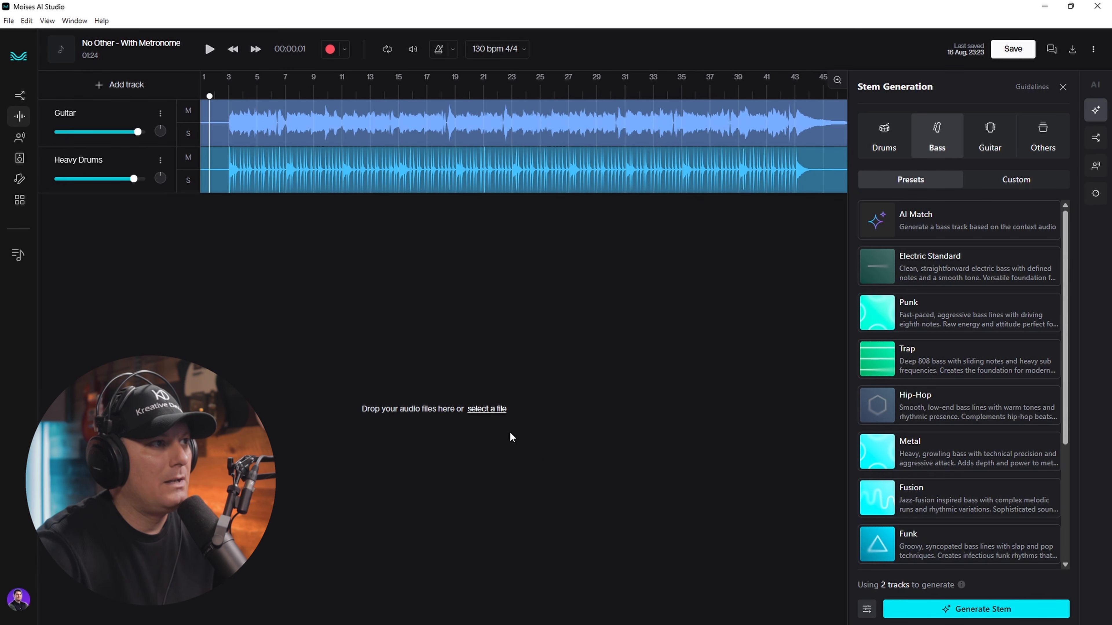
- Pick the Heavy bass preset and generate it as a new Heavy Bass track
scroll(974, 427, "down", 3)
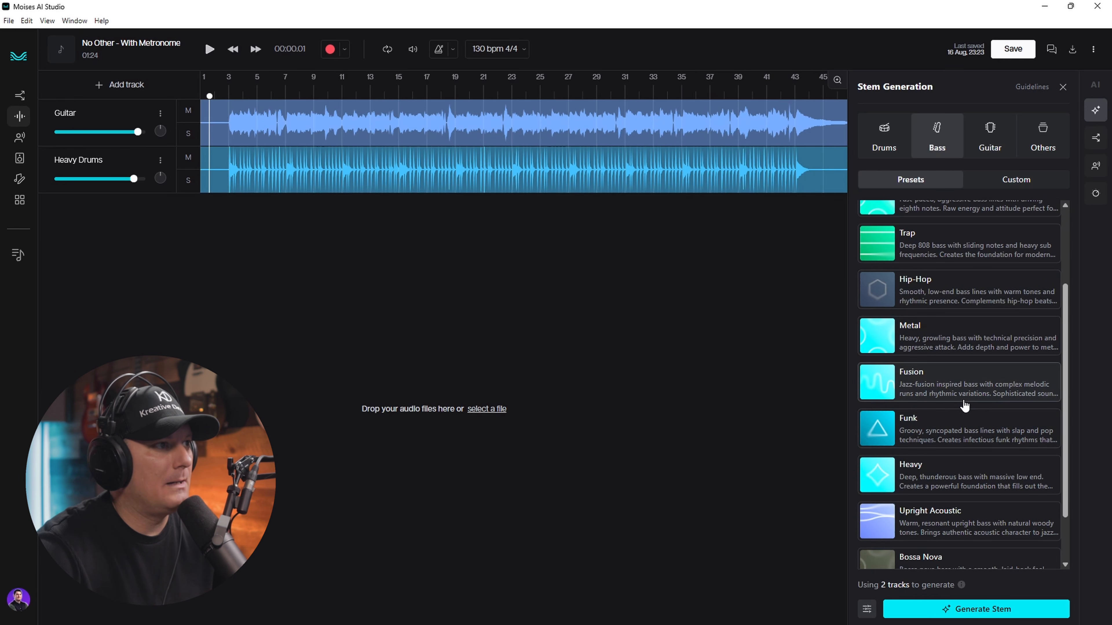
left_click(953, 476)
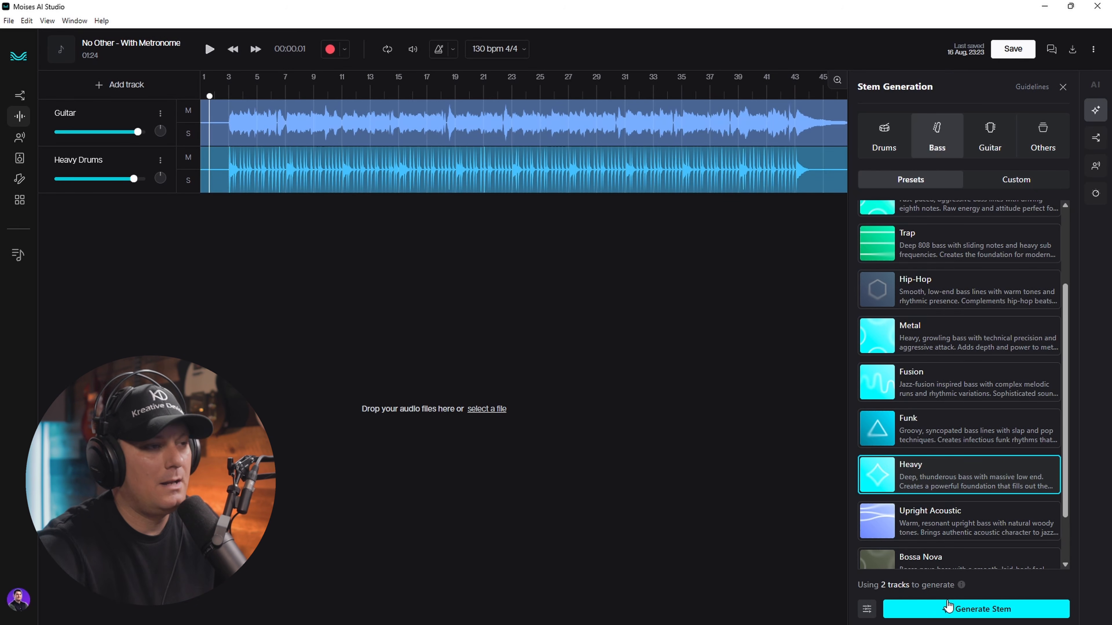
left_click(969, 611)
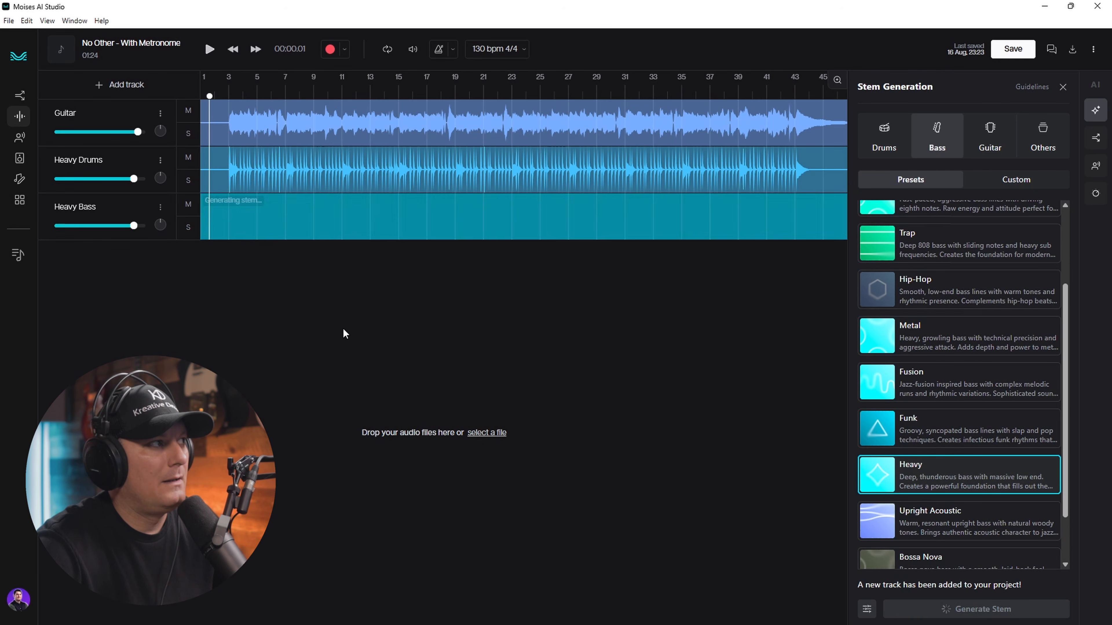
- Play the mix briefly, pause, and return the playhead to near bar 2
left_click(210, 49)
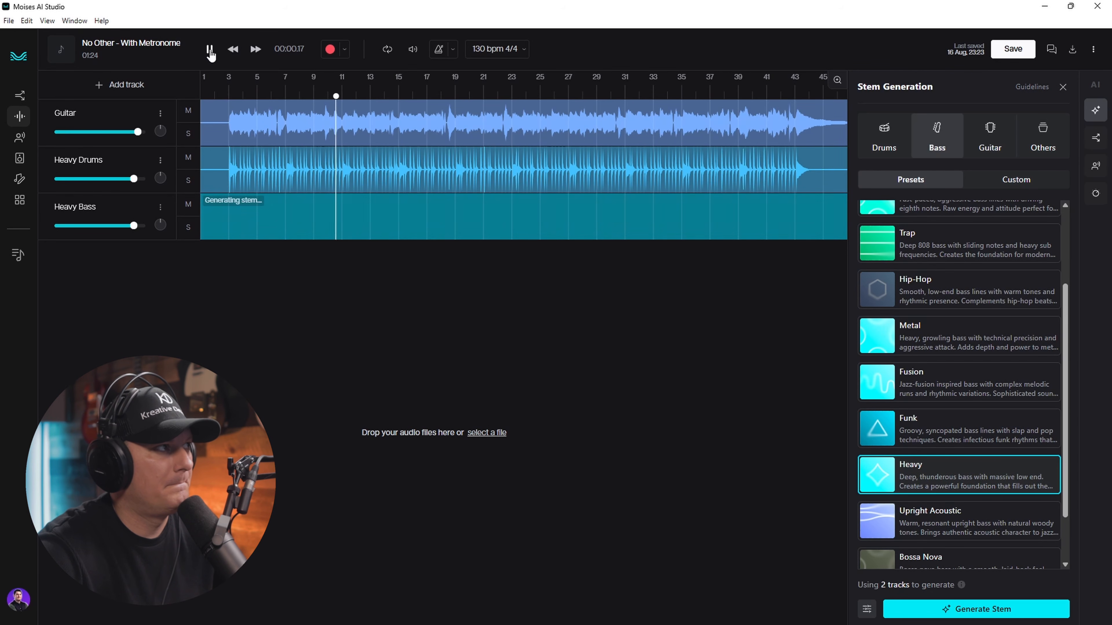
left_click(210, 50)
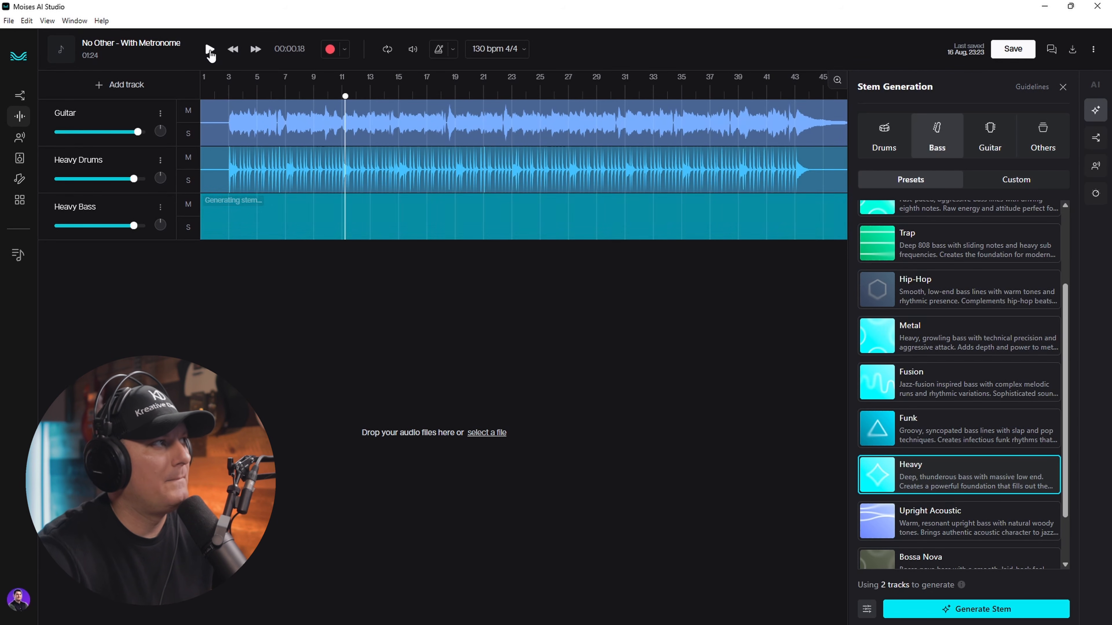
left_click(223, 91)
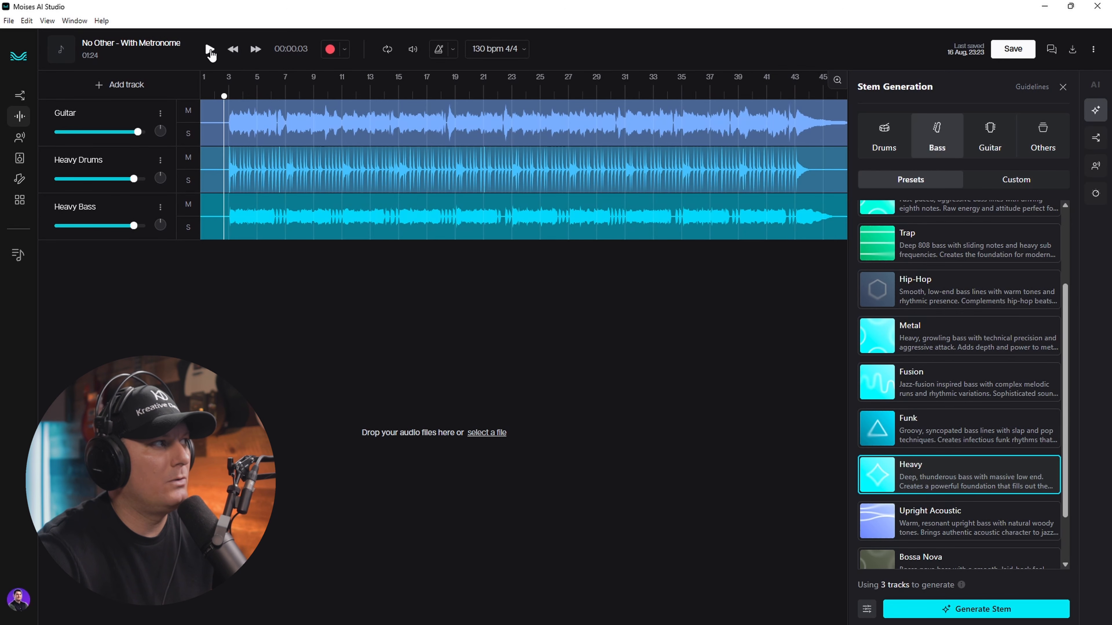
- Play without drums, settle the Heavy Bass volume at about 1.1 dB, then unmute Heavy Drums
left_click(210, 50)
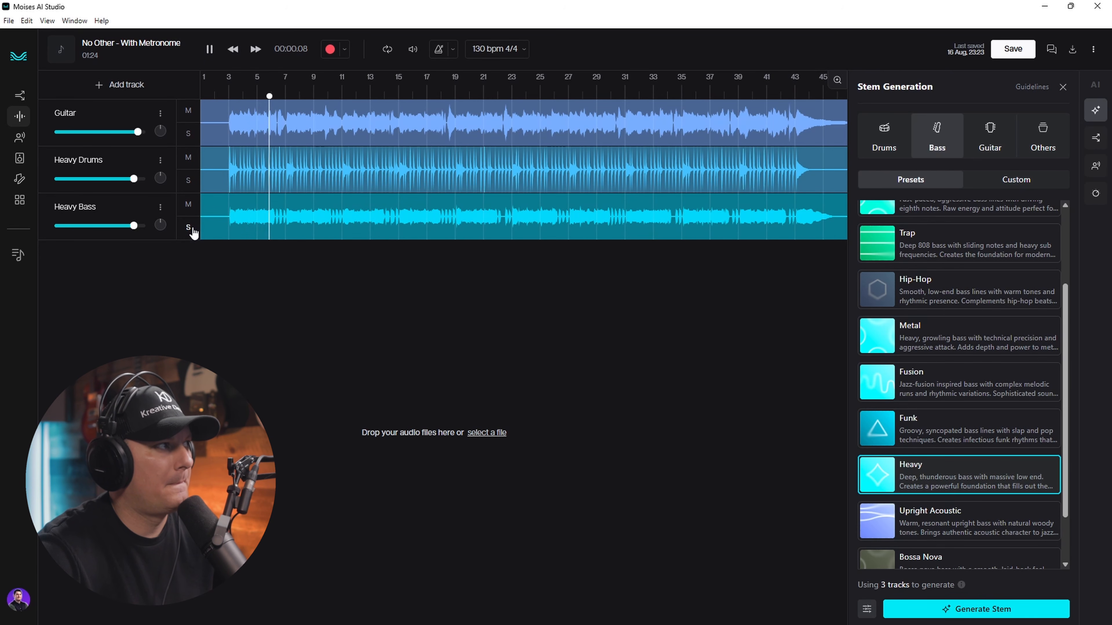
left_click(187, 161)
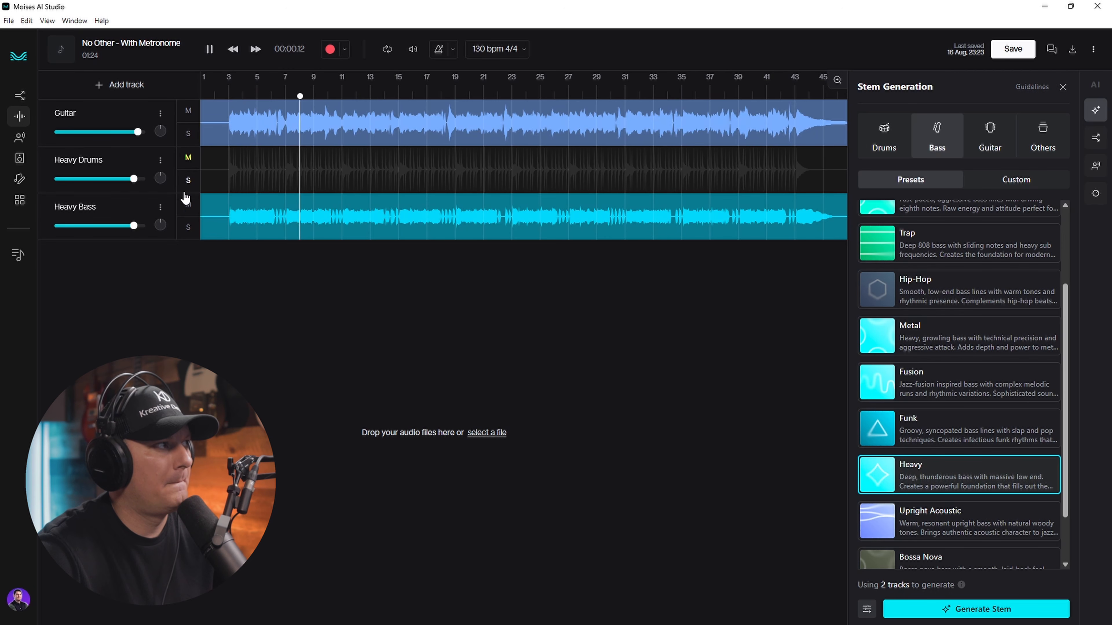
left_click_drag(140, 229, 146, 231)
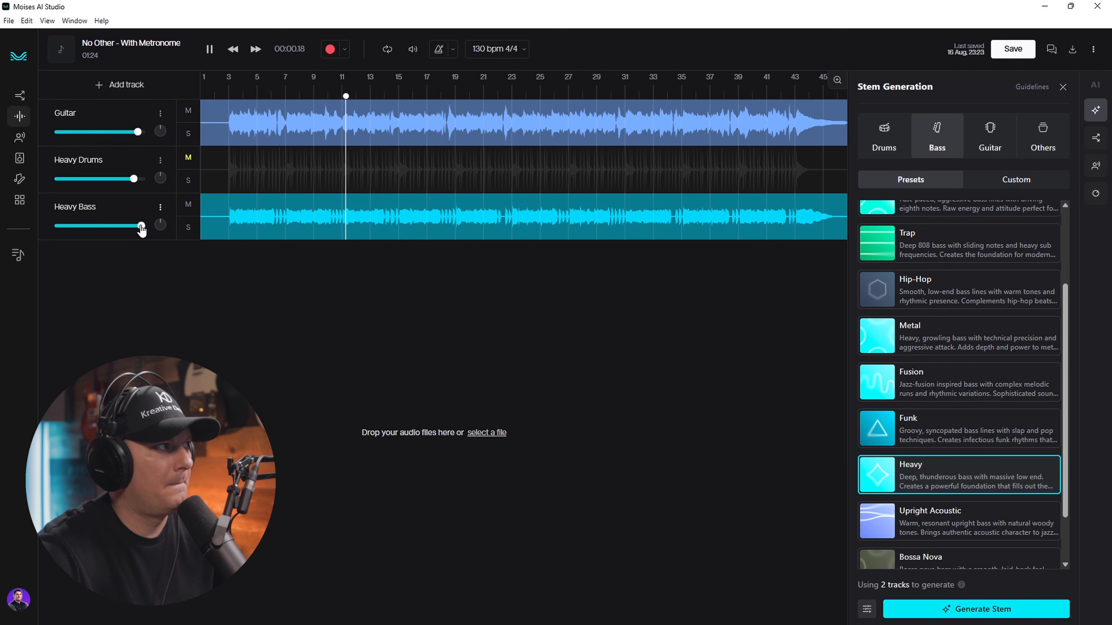
left_click_drag(142, 230, 136, 231)
left_click(210, 48)
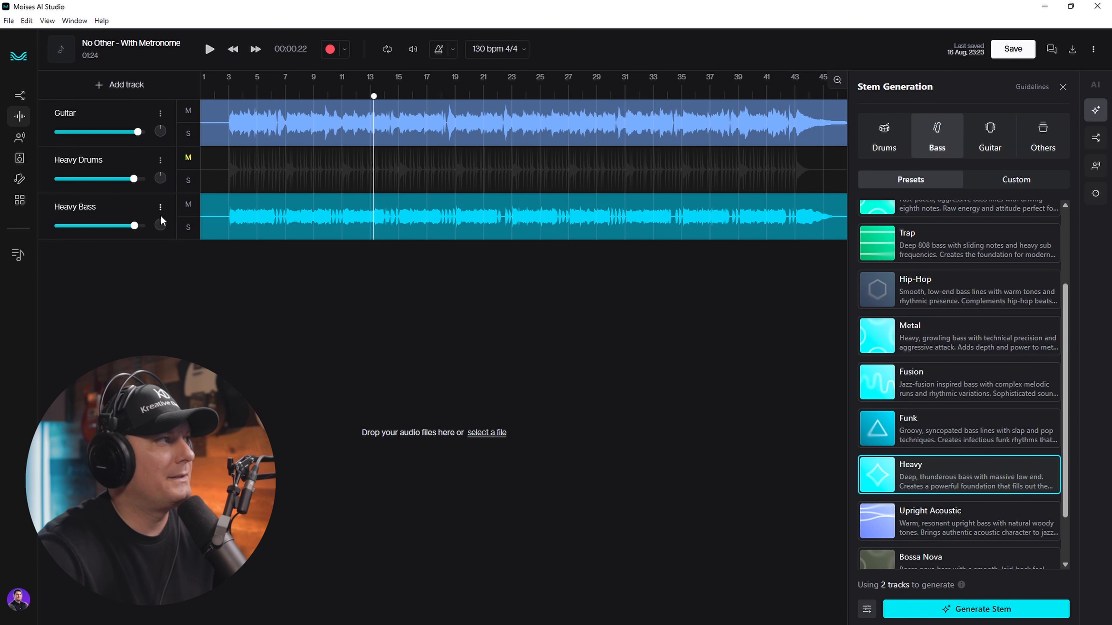
left_click(189, 157)
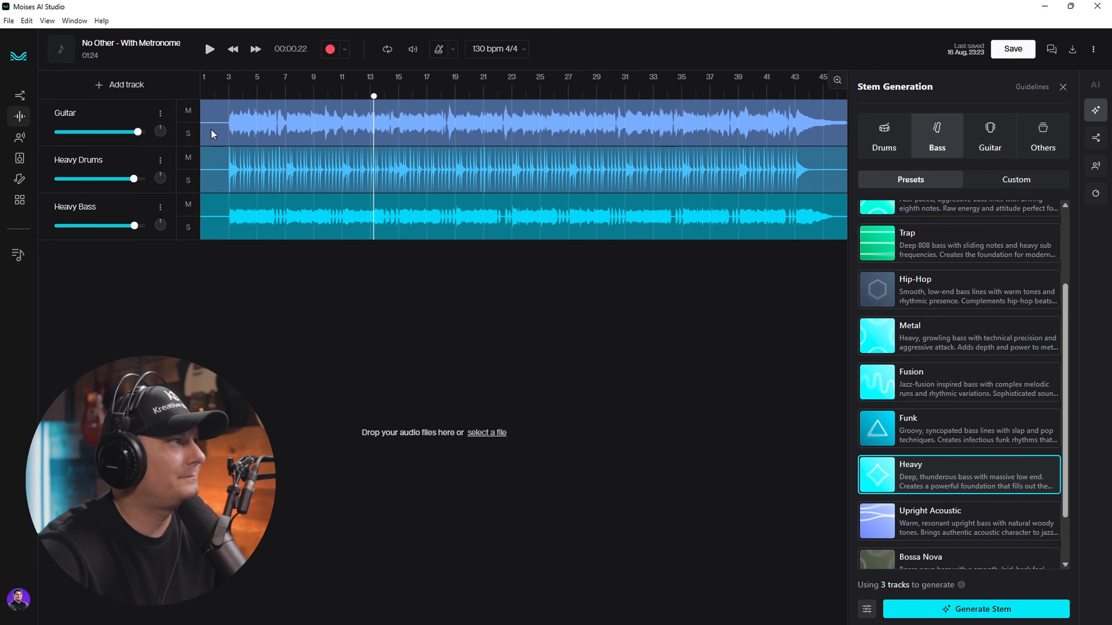
- Select bars 6–7 of the Heavy Bass track and regenerate that selection with Auto
left_click(227, 92)
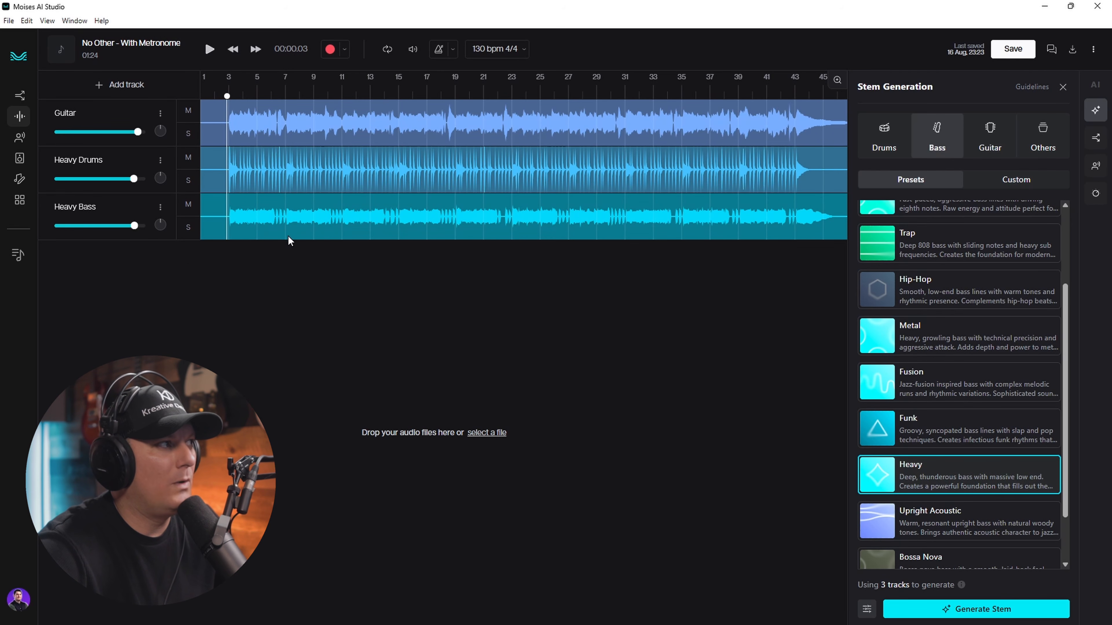
left_click_drag(271, 227, 289, 224)
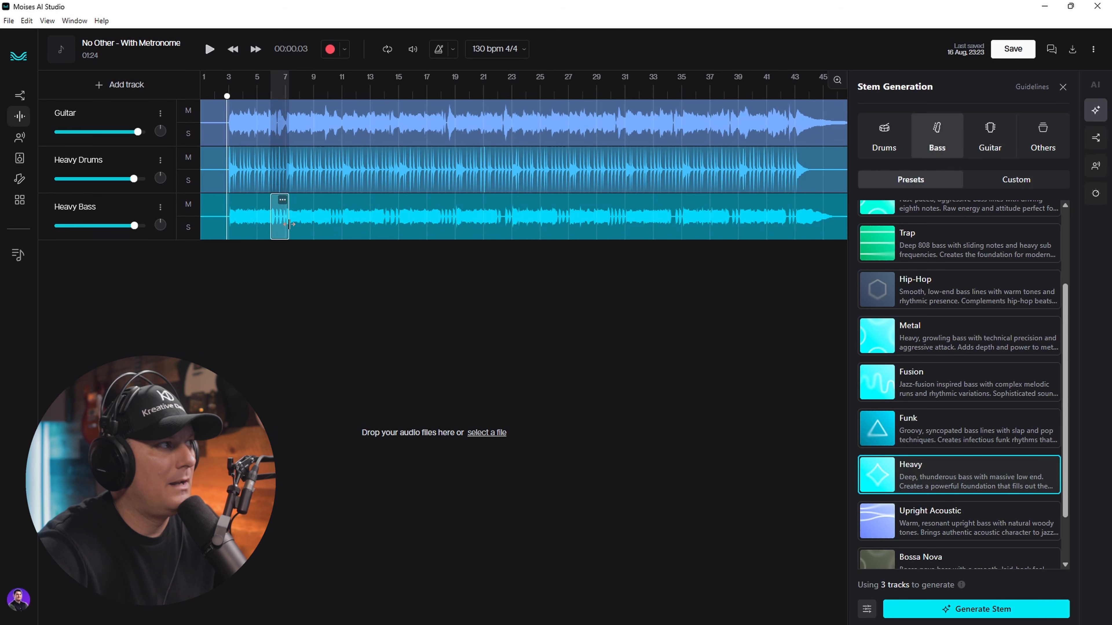
left_click(284, 201)
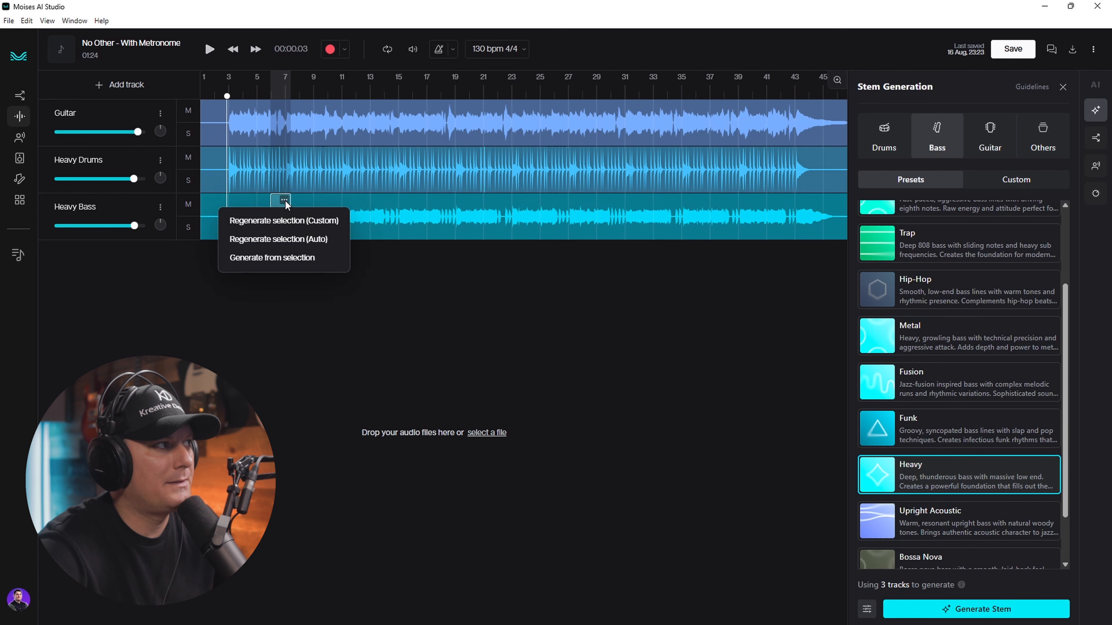
left_click(317, 241)
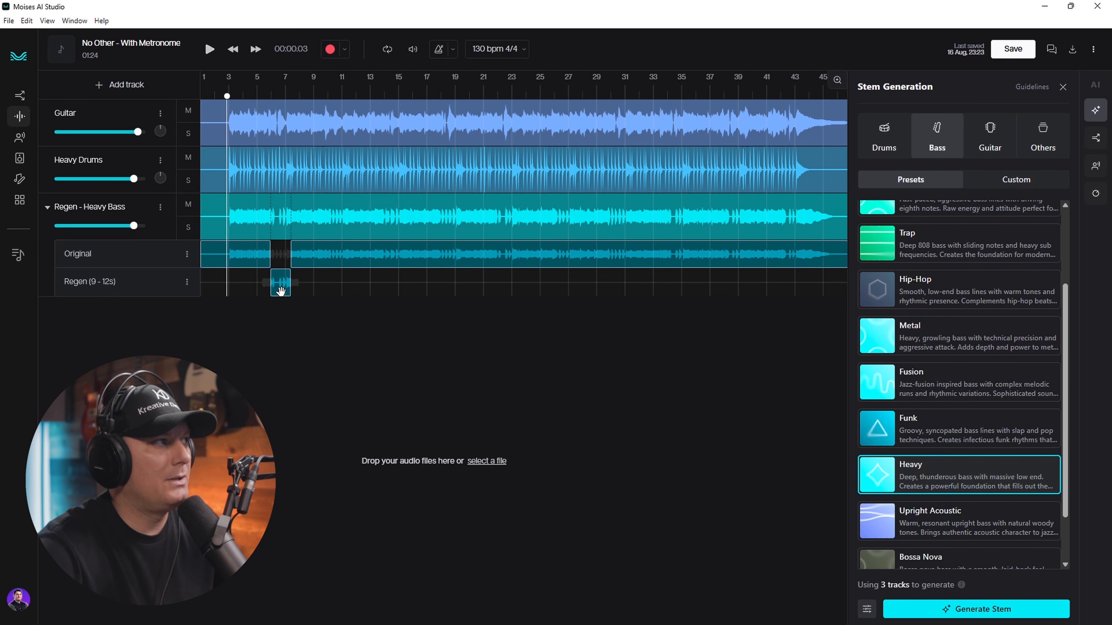
- Solo Regen - Heavy Bass and play the regenerated section from bar 5
left_click(256, 84)
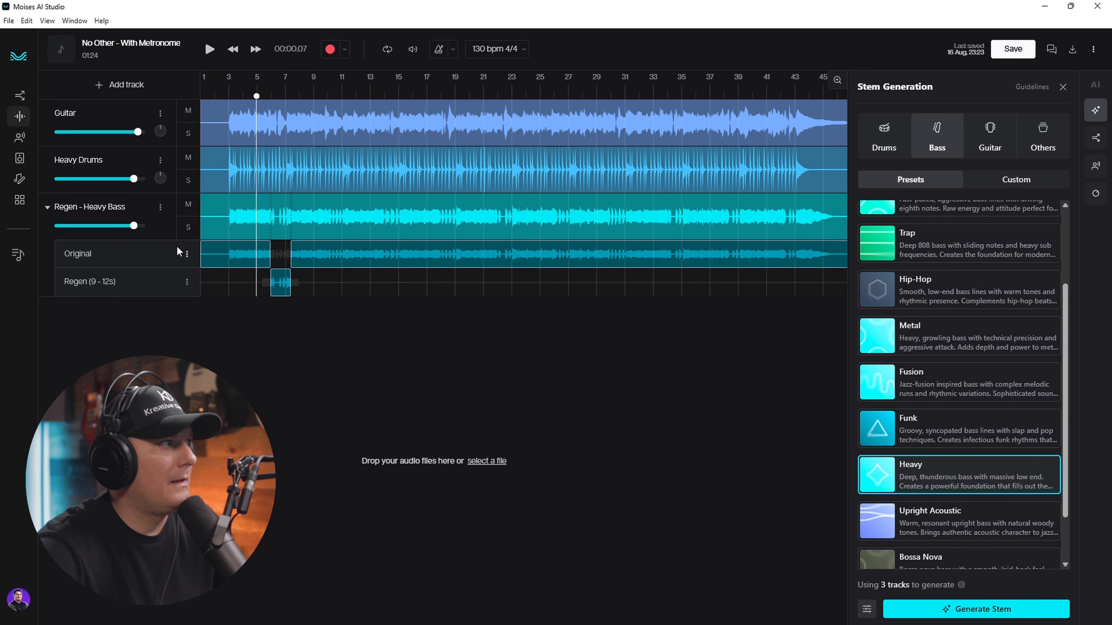
left_click(188, 226)
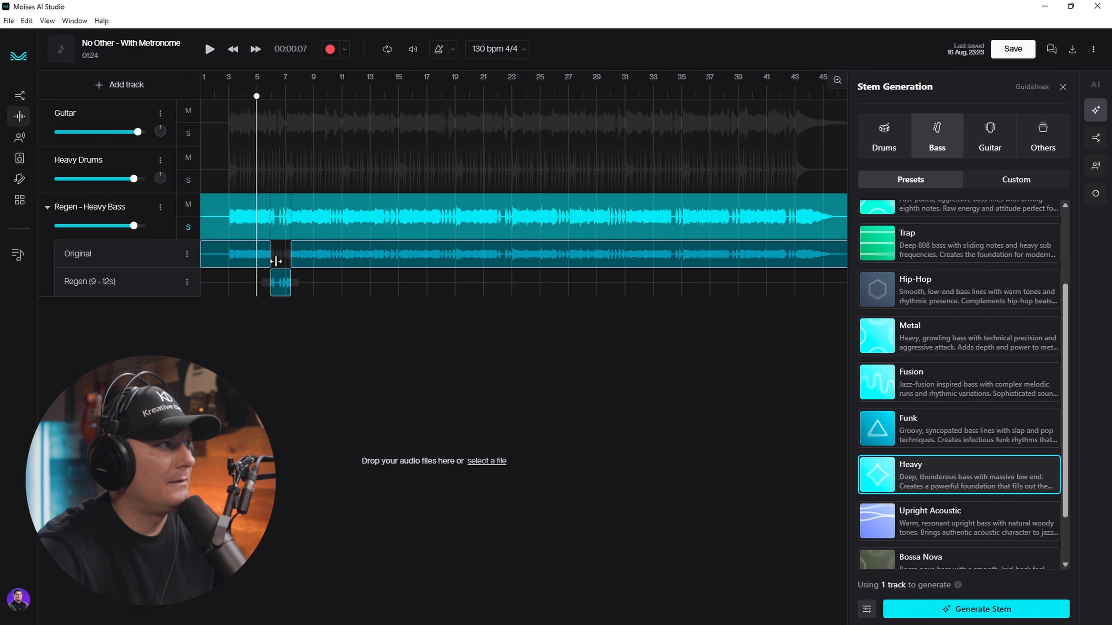
left_click(209, 49)
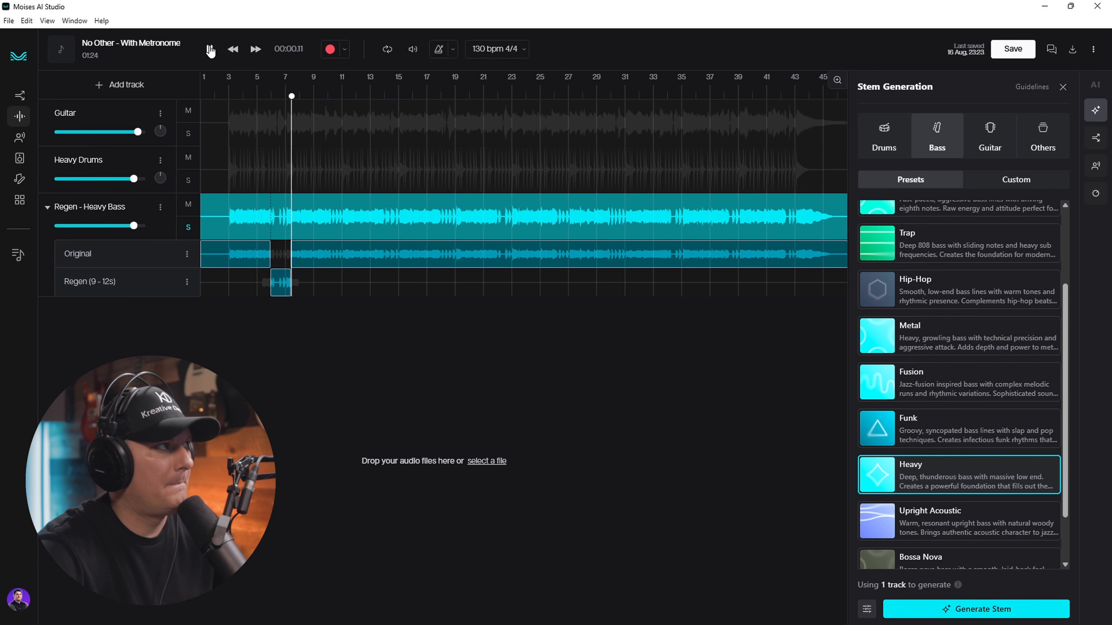
left_click(210, 49)
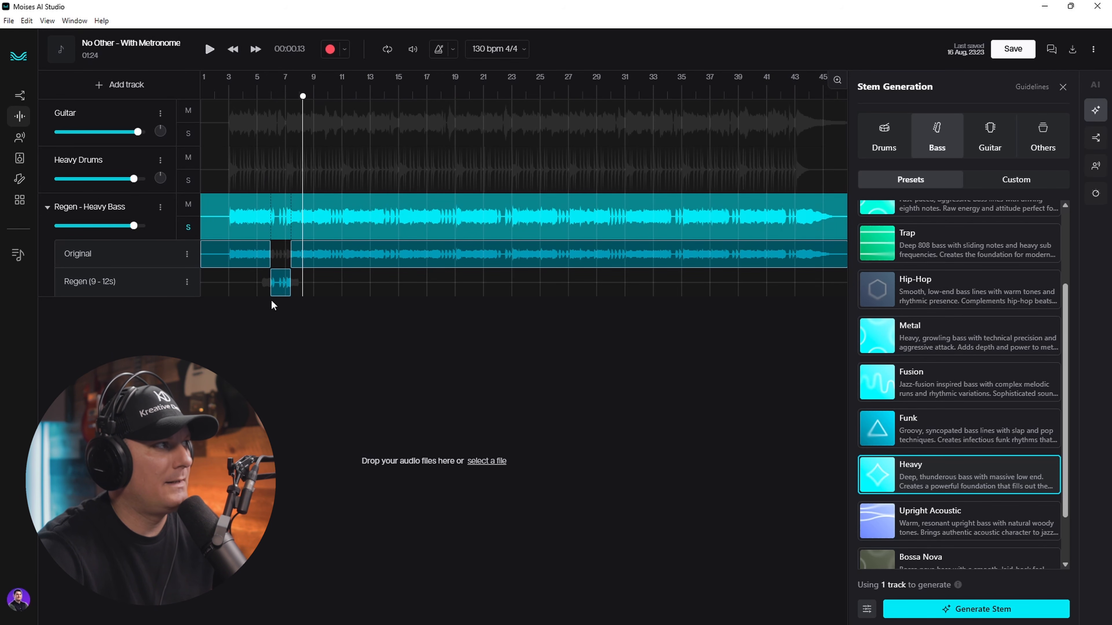
- Compare by extending the Original clip over the Regen part, replaying, then trimming it back
left_click_drag(272, 248, 290, 251)
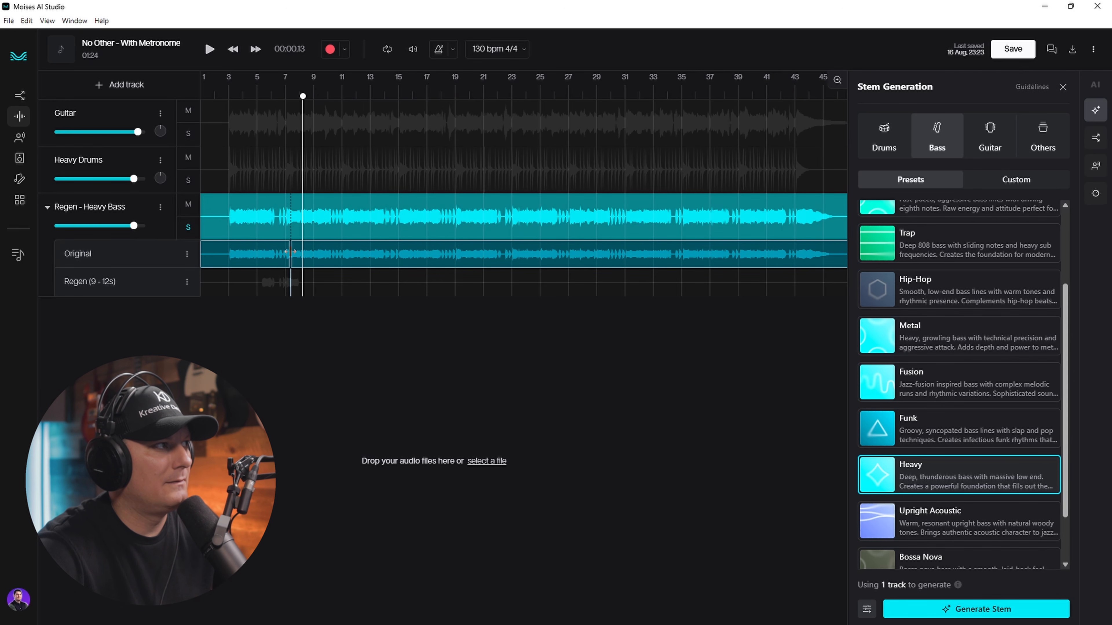
left_click(262, 78)
left_click(210, 49)
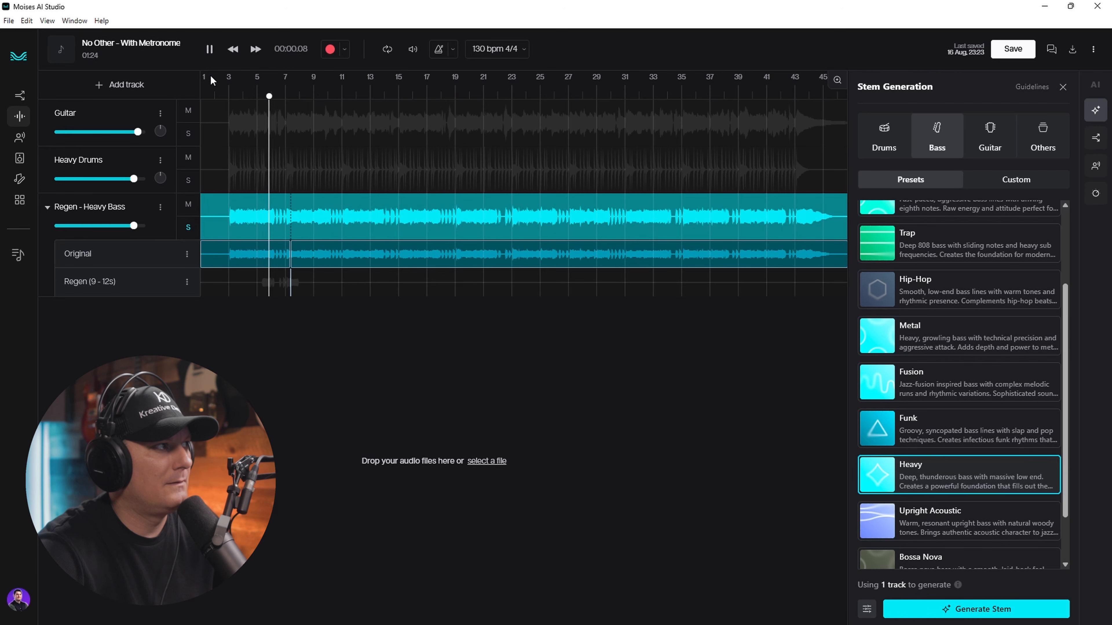
left_click(210, 49)
left_click_drag(289, 256, 271, 256)
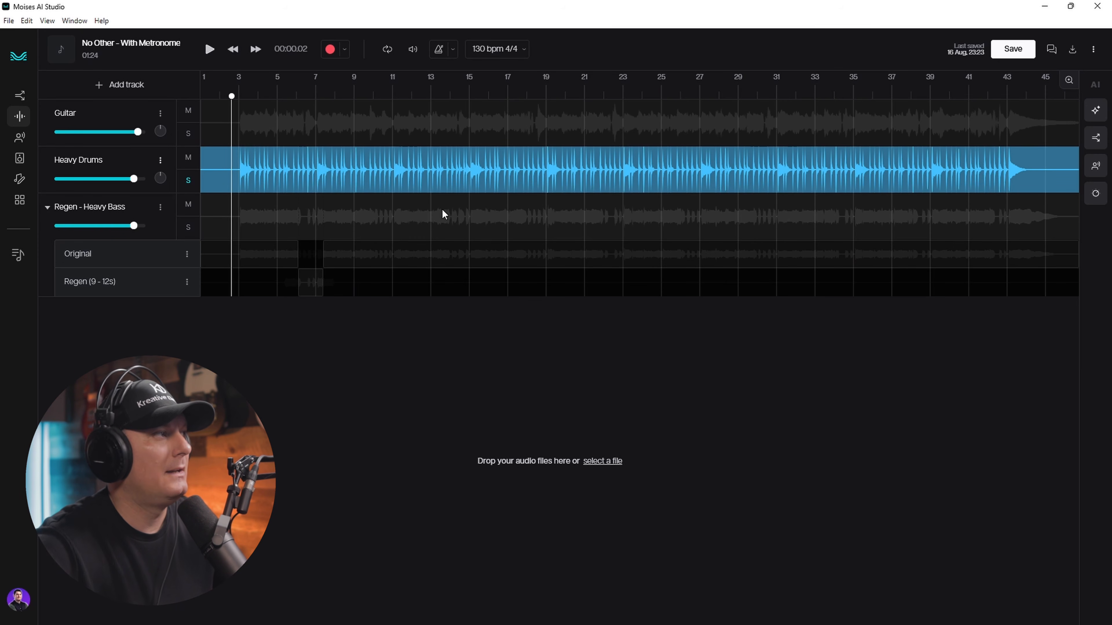
- From the Heavy Drums track menu, choose Separate stems > Select stems
left_click(160, 160)
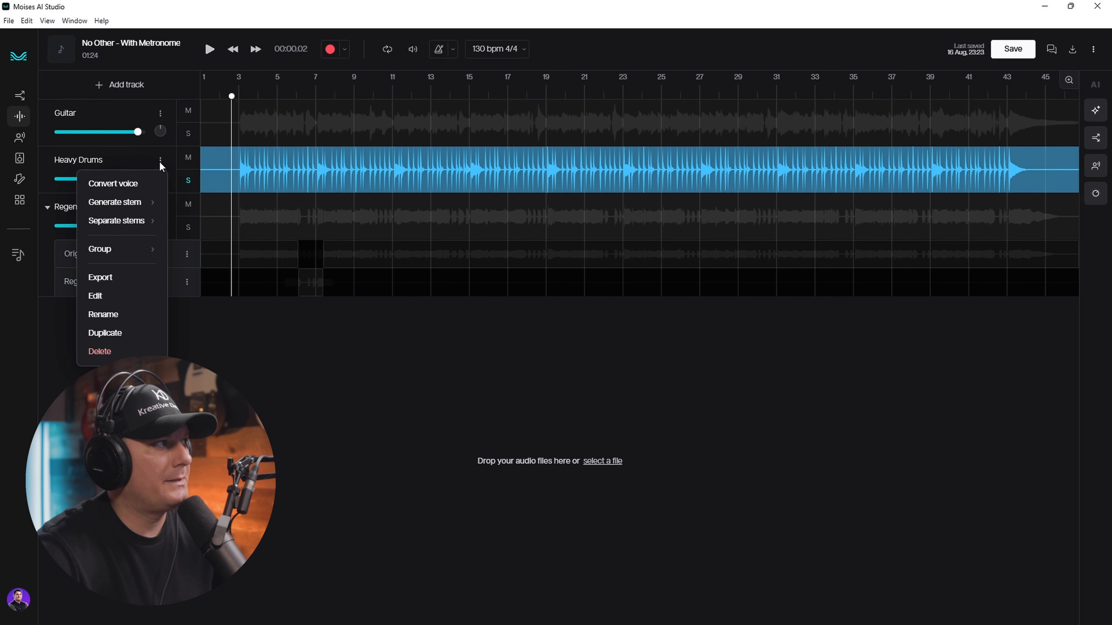
mouse_move(133, 209)
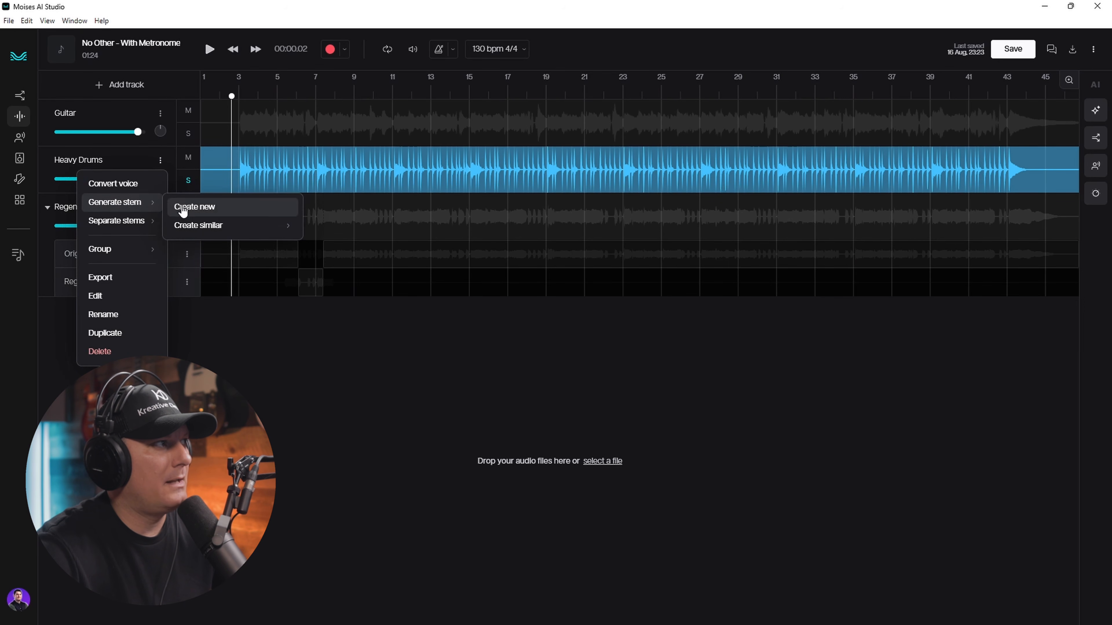
mouse_move(191, 237)
mouse_move(333, 253)
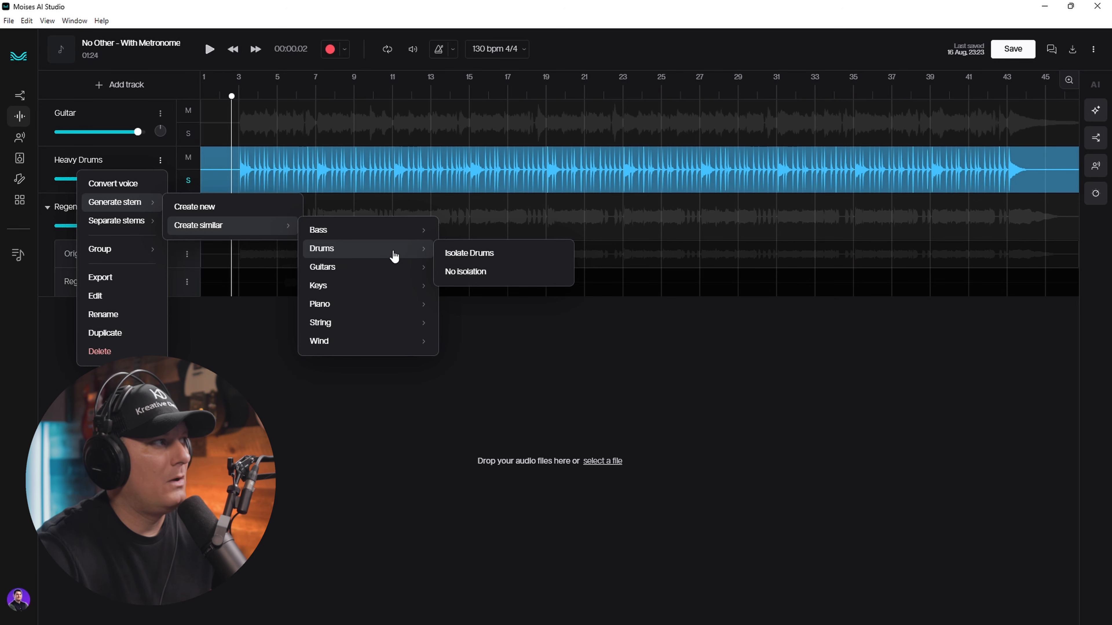
mouse_move(120, 227)
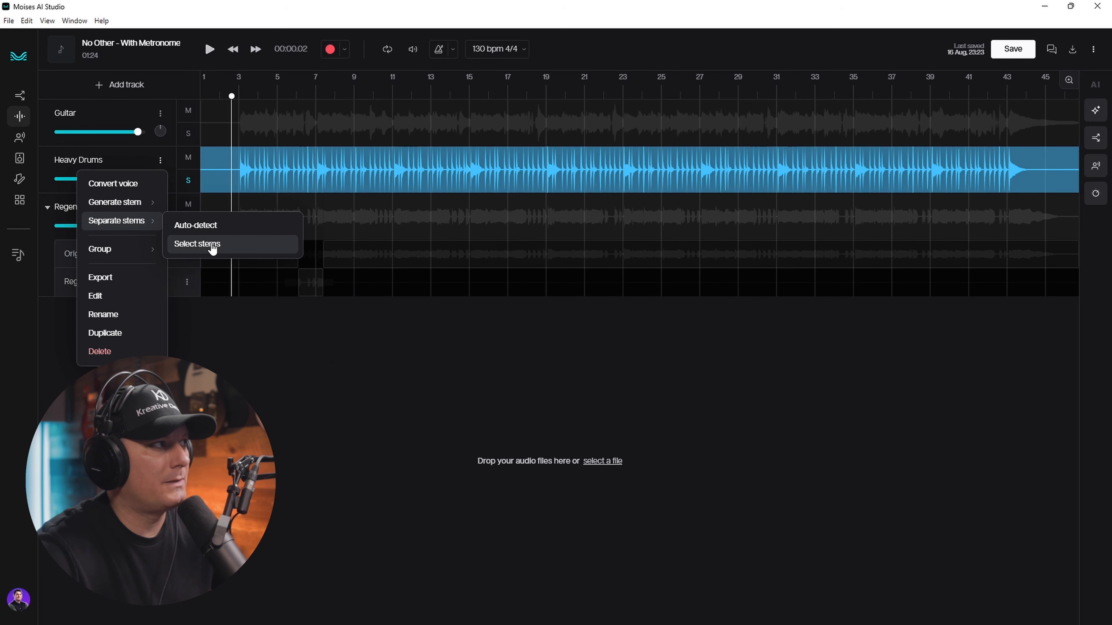
left_click(184, 244)
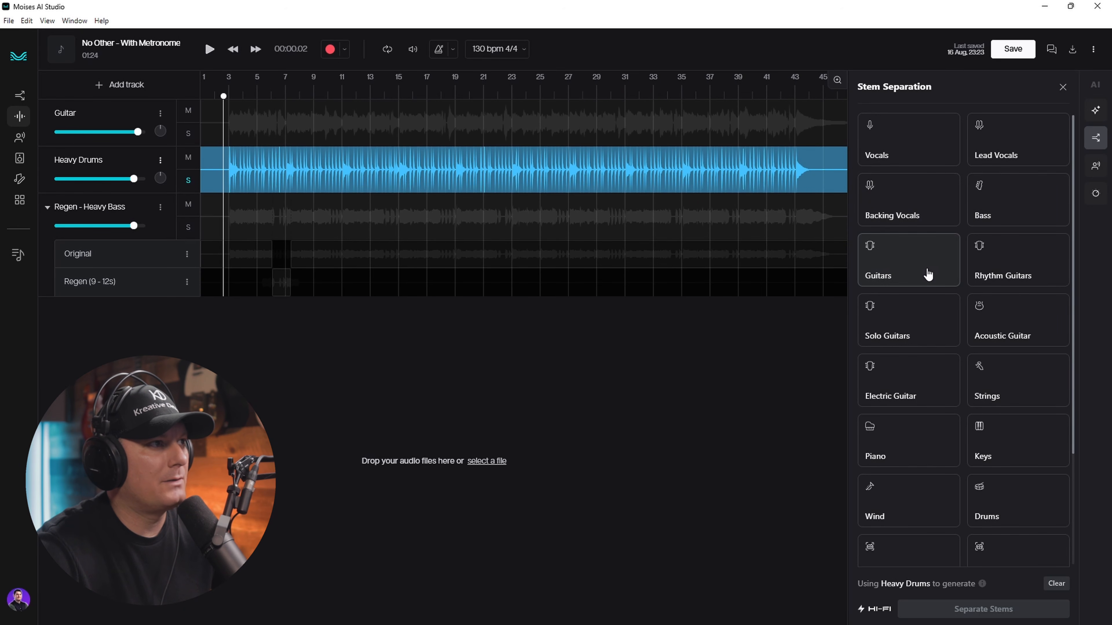
- Separate Heavy Drums into Kick, Snare, Hi-Hat, Toms and Cymbals stems, then solo KickDrums
scroll(932, 326, "down", 3)
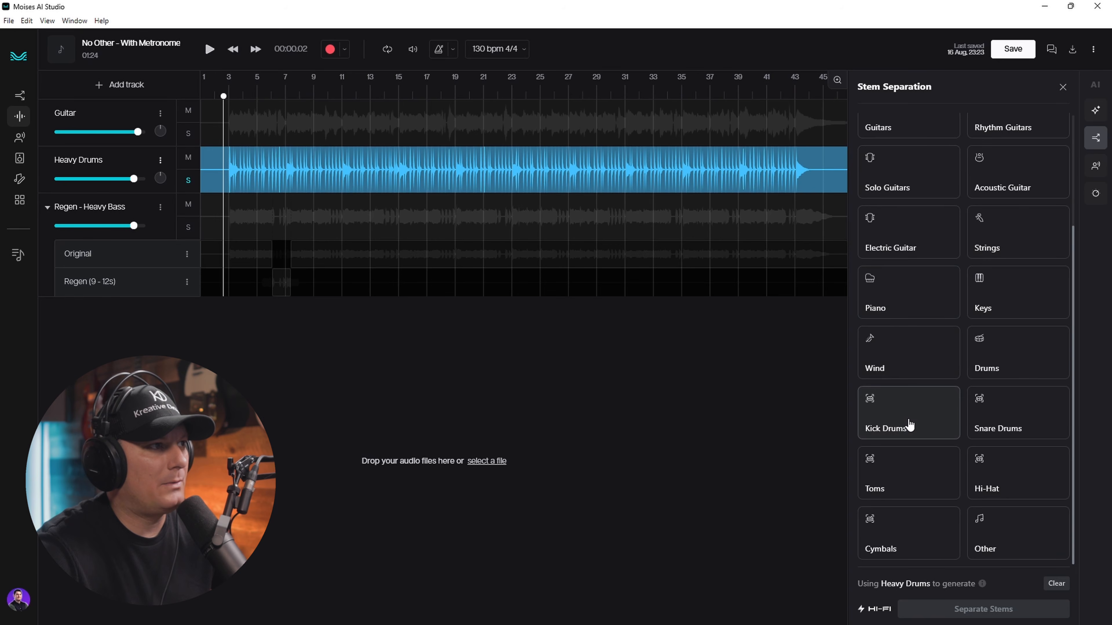
left_click(908, 422)
left_click(1002, 423)
left_click(1020, 475)
left_click(935, 471)
left_click(922, 528)
left_click(977, 610)
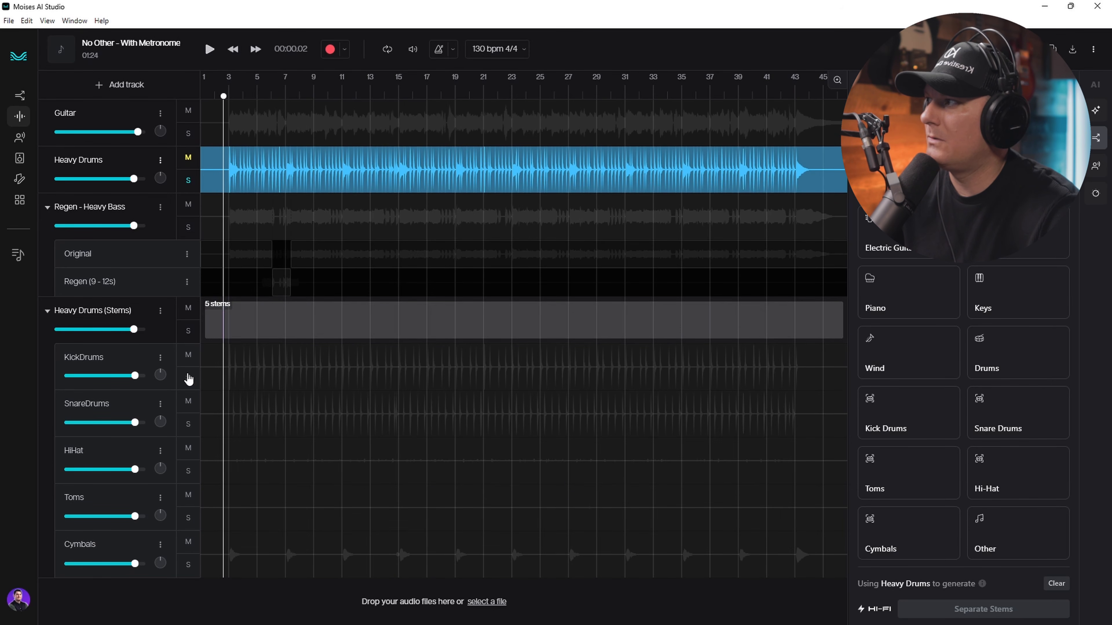
left_click(189, 378)
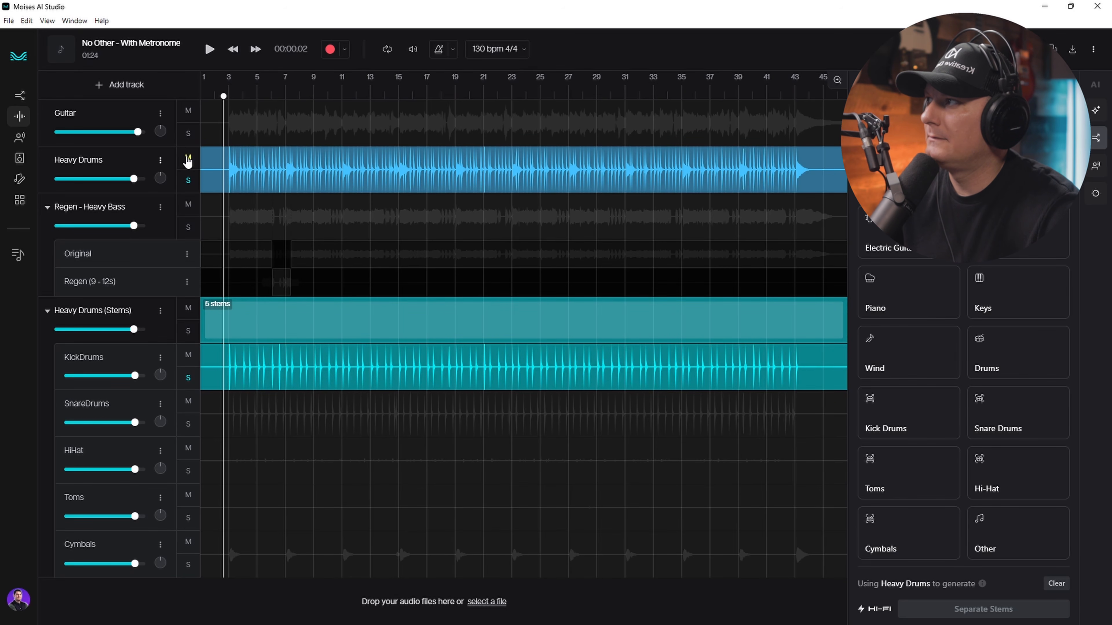
- Play the soloed KickDrums, then the soloed SnareDrums stem, then delete the Heavy Drums (Stems) group
left_click(188, 160)
left_click(211, 57)
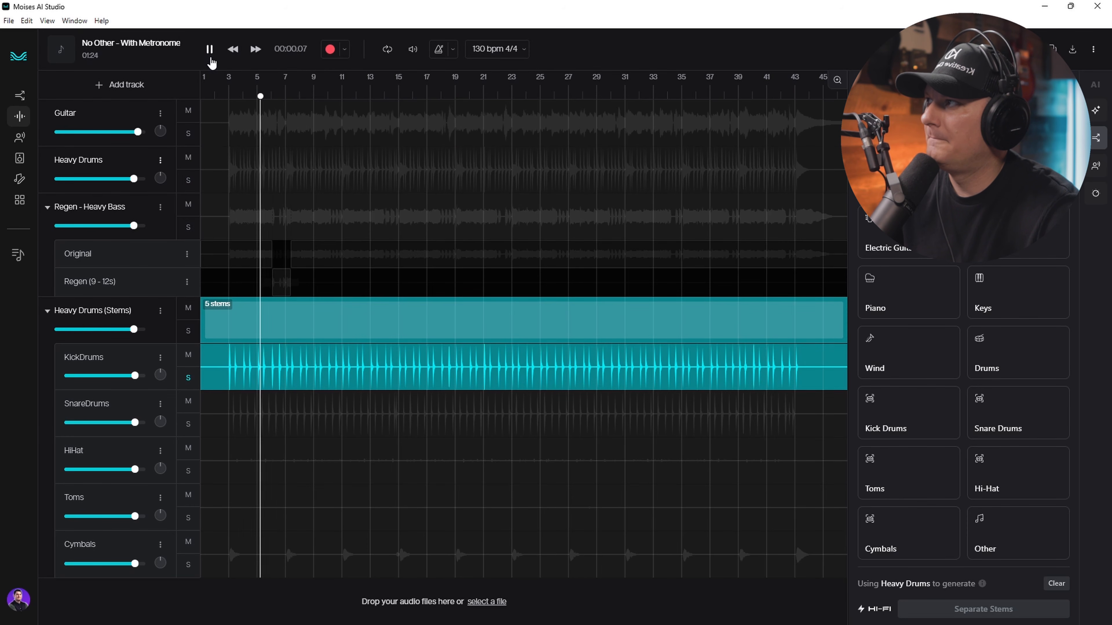
left_click(211, 51)
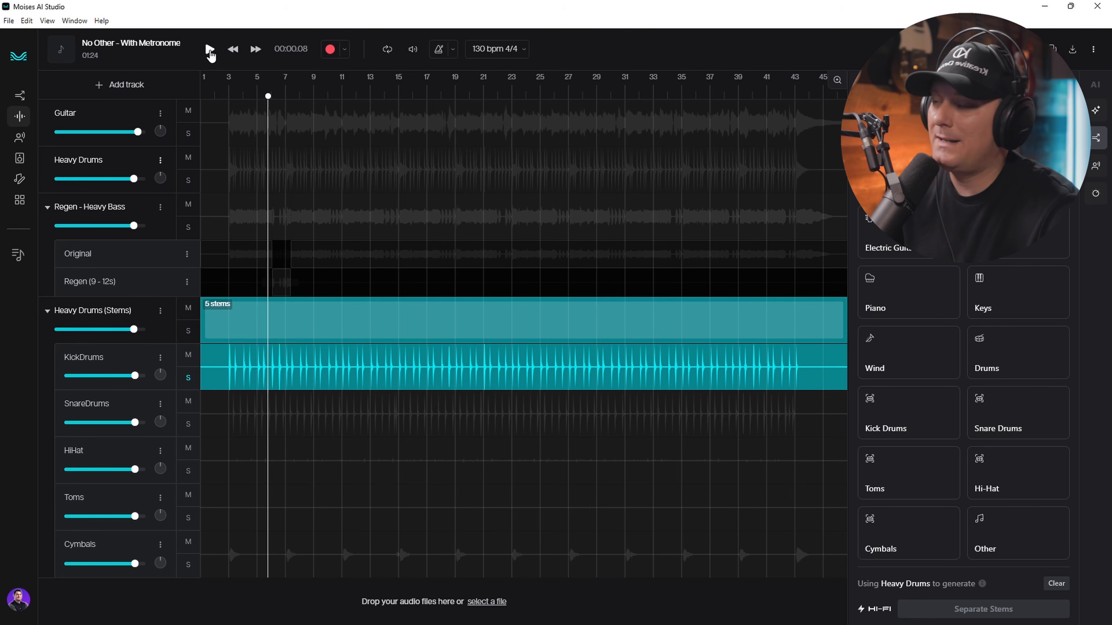
left_click(187, 424)
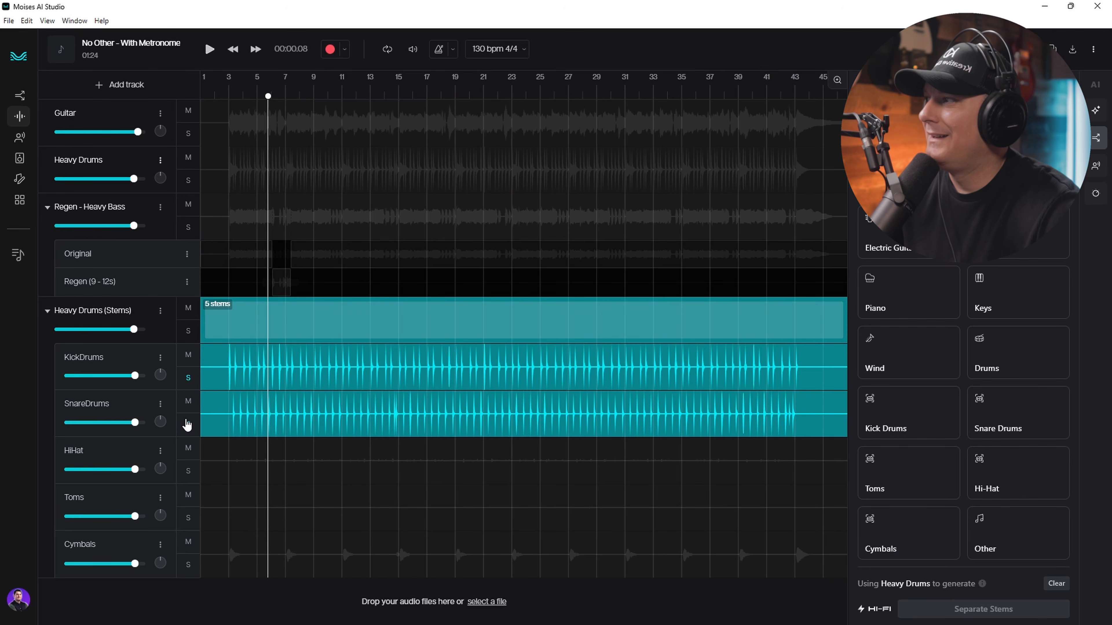
left_click(188, 380)
left_click(210, 52)
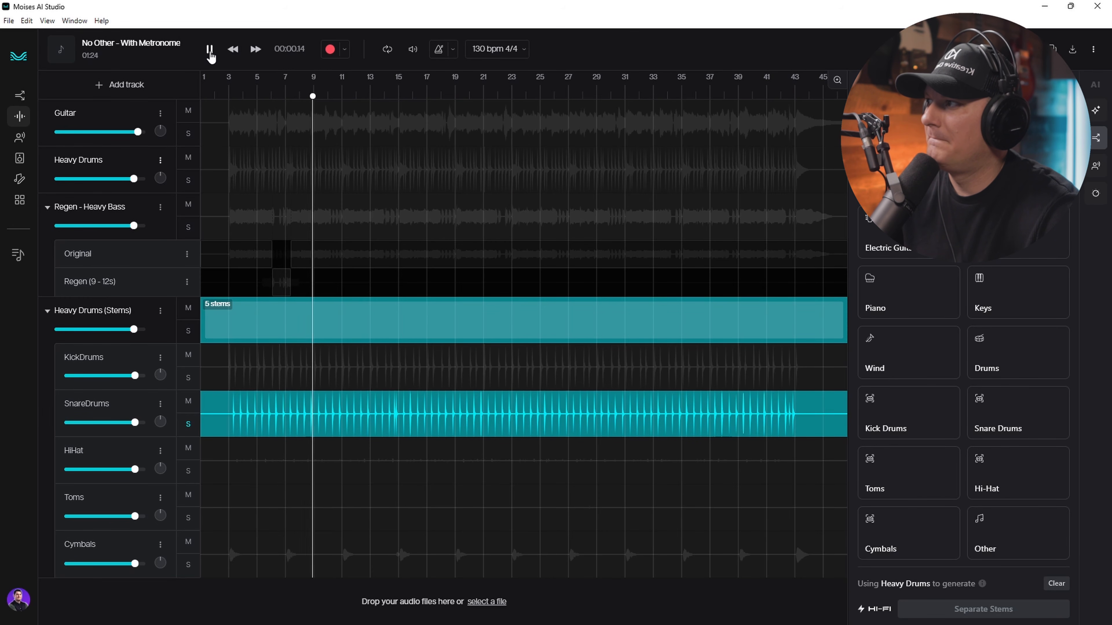
left_click(210, 52)
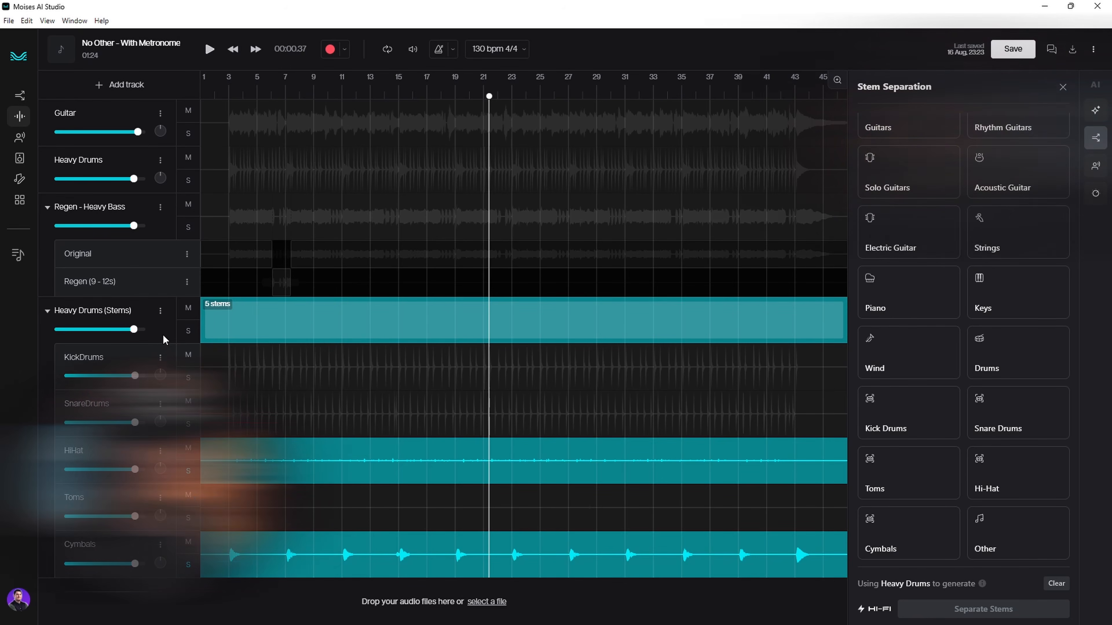
left_click(161, 310)
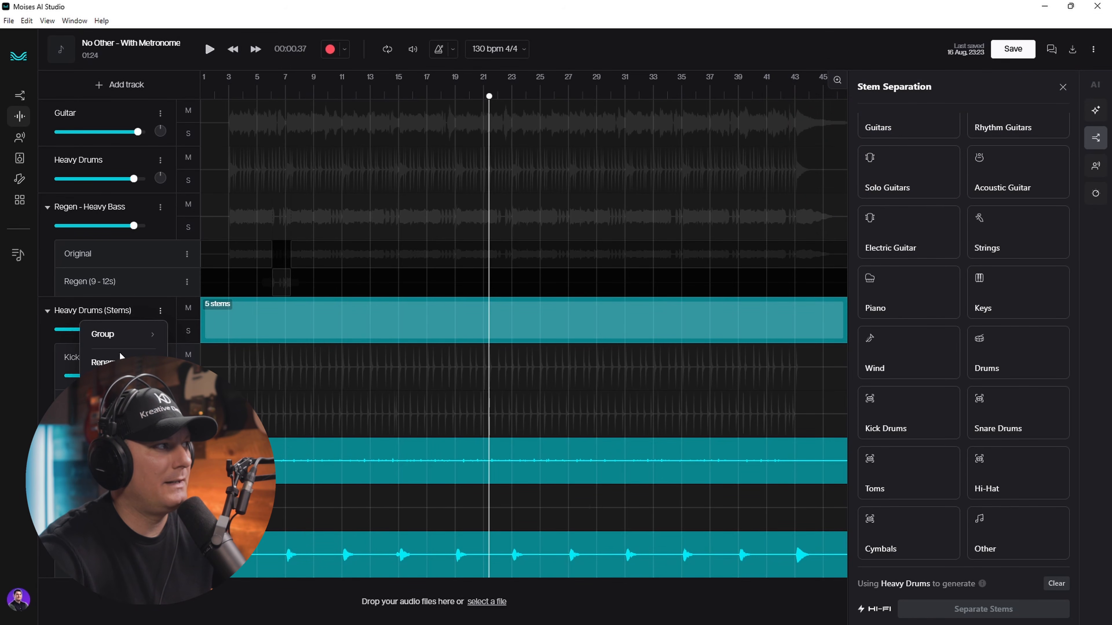
left_click(112, 421)
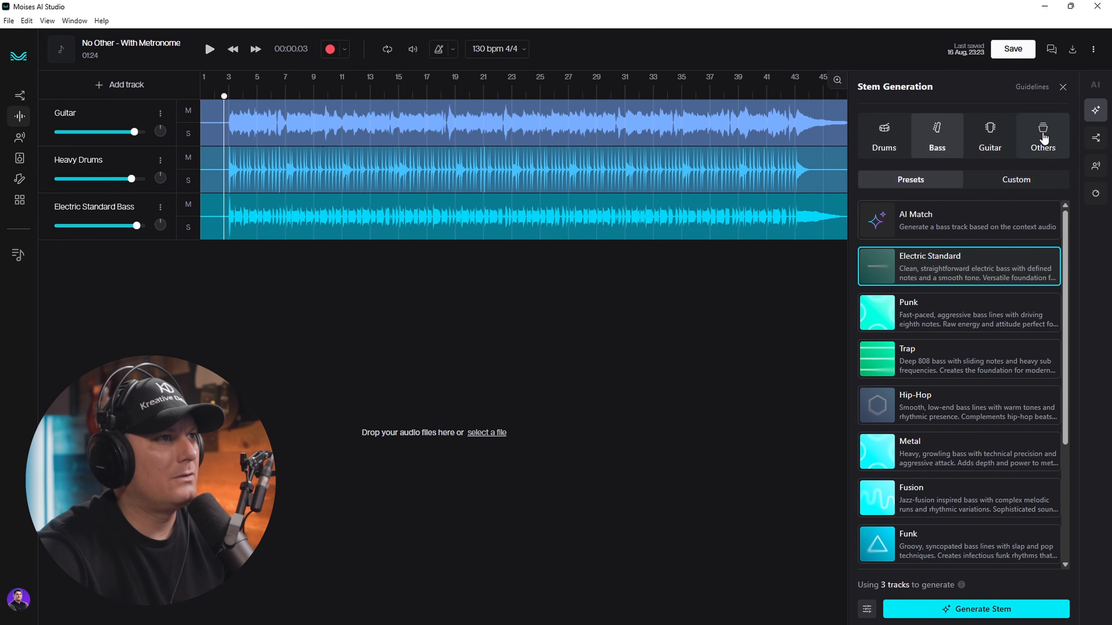
- Mute Electric Standard Bass and Heavy Drums, then generate an Electric Piano stem from the Others presets
left_click(1043, 138)
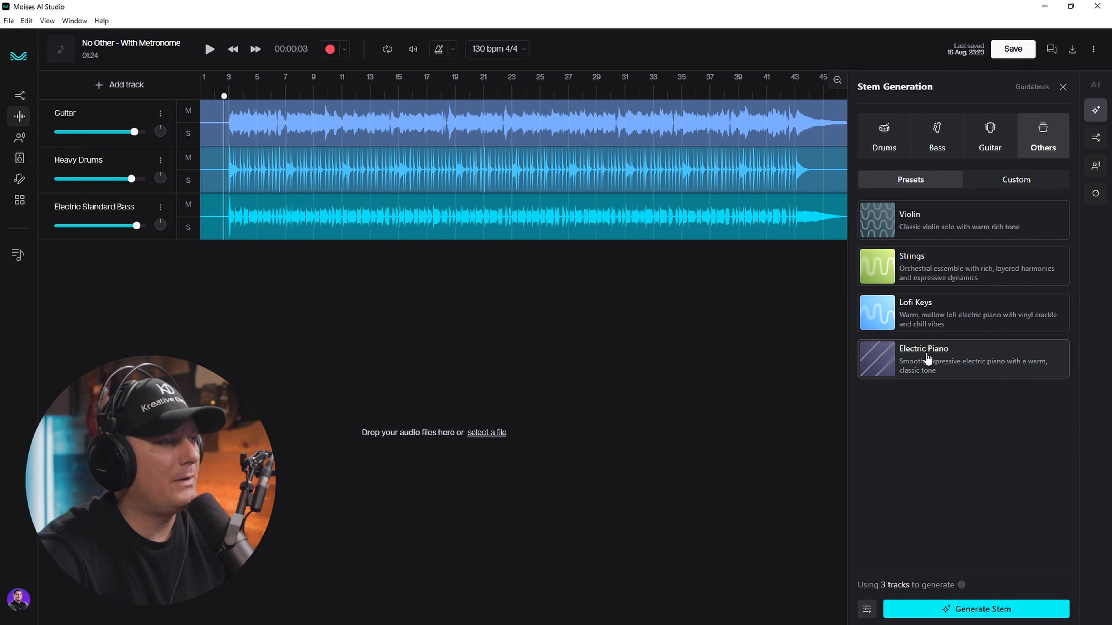
left_click(194, 209)
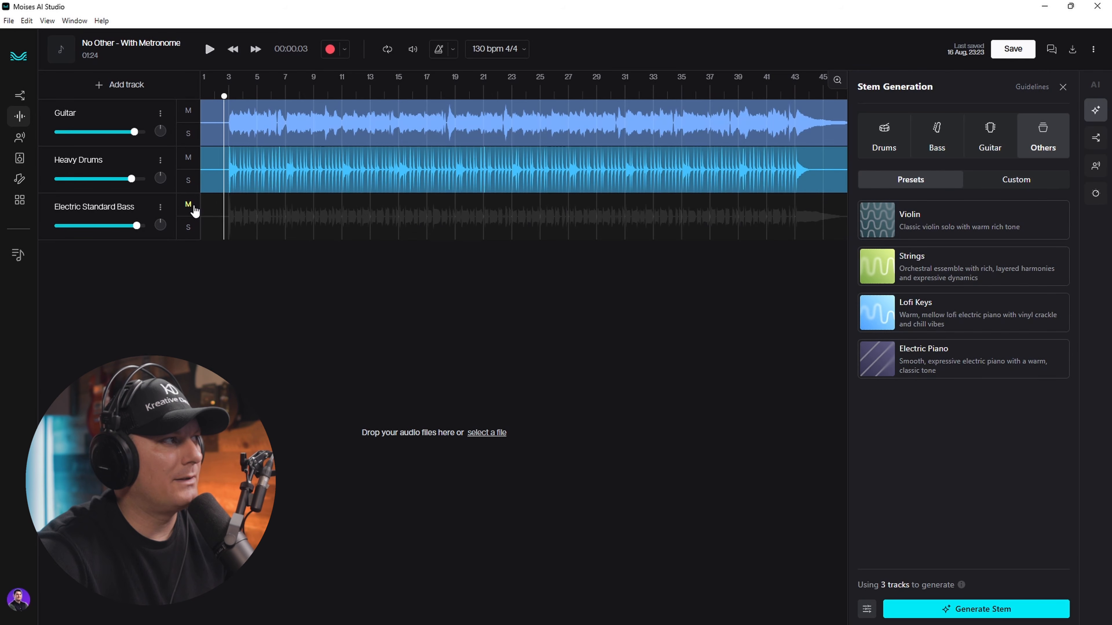
left_click(192, 162)
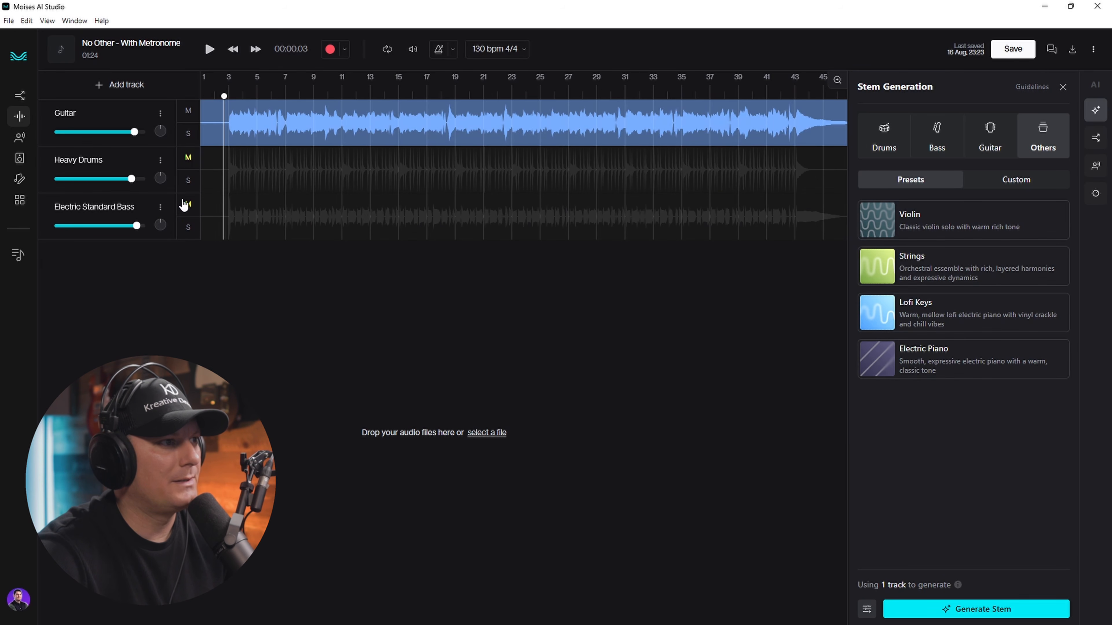
left_click(978, 352)
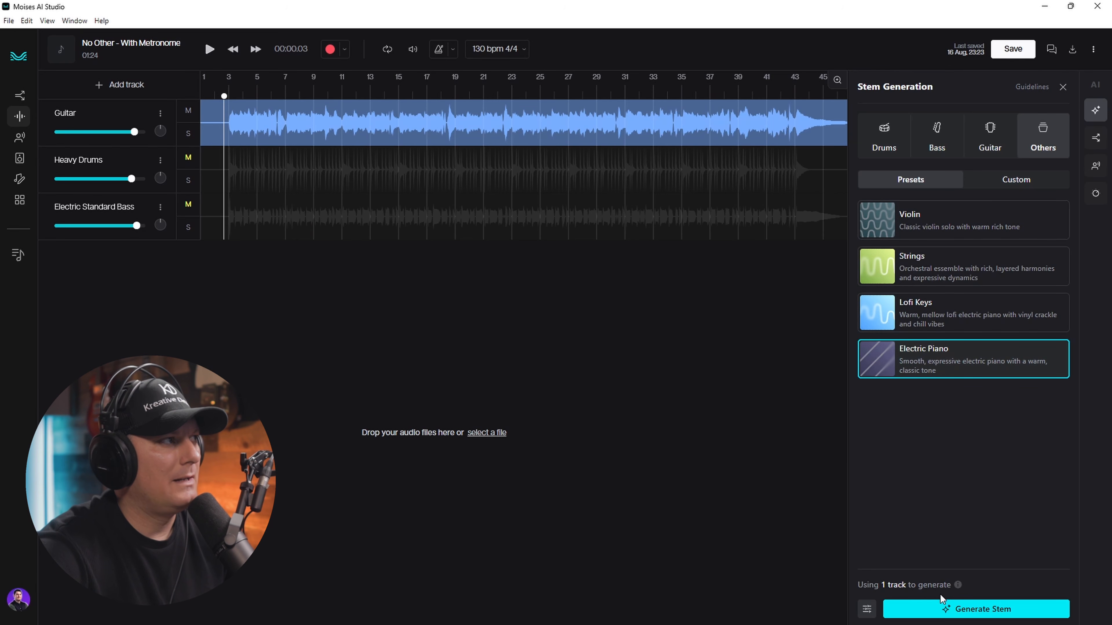
left_click(934, 608)
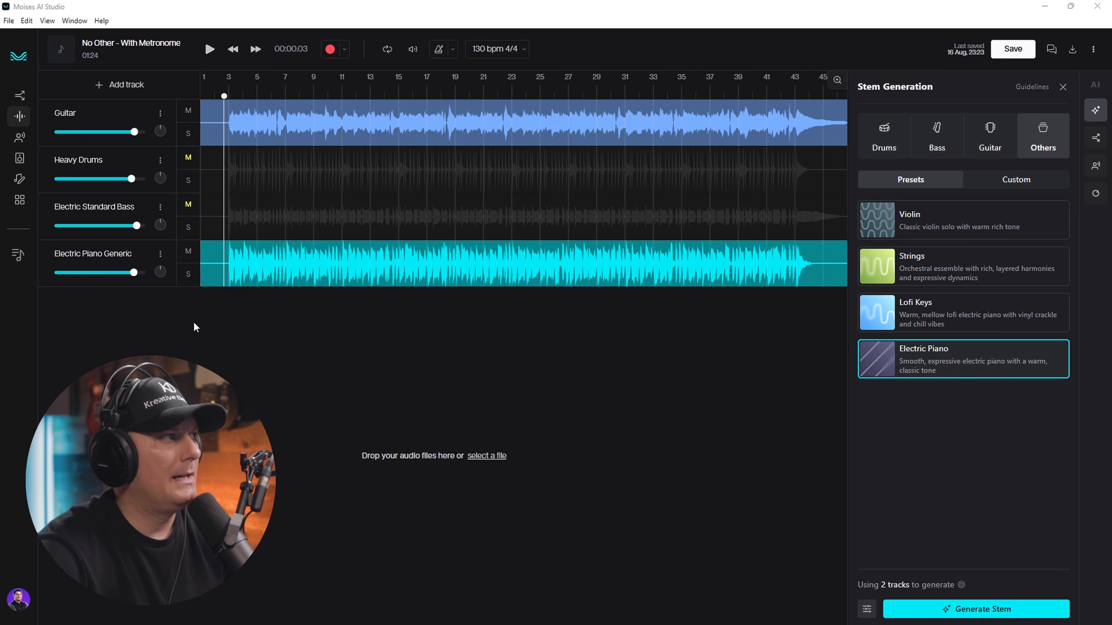
- Play the mix and lower the Electric Piano Generic volume to -11.1 dB
left_click(210, 49)
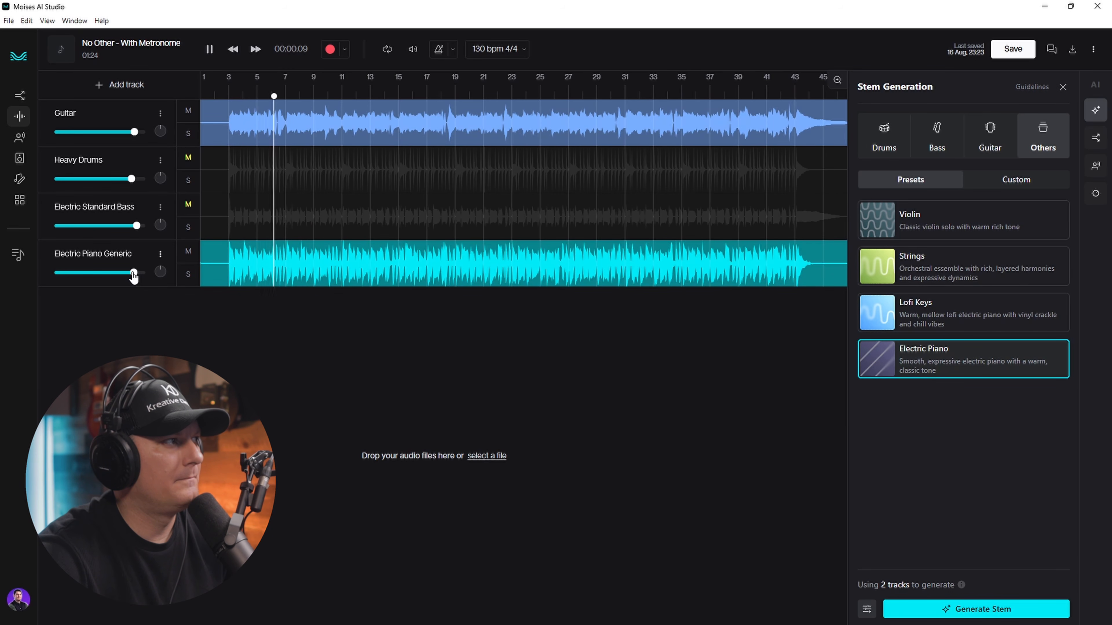
left_click_drag(133, 276, 128, 276)
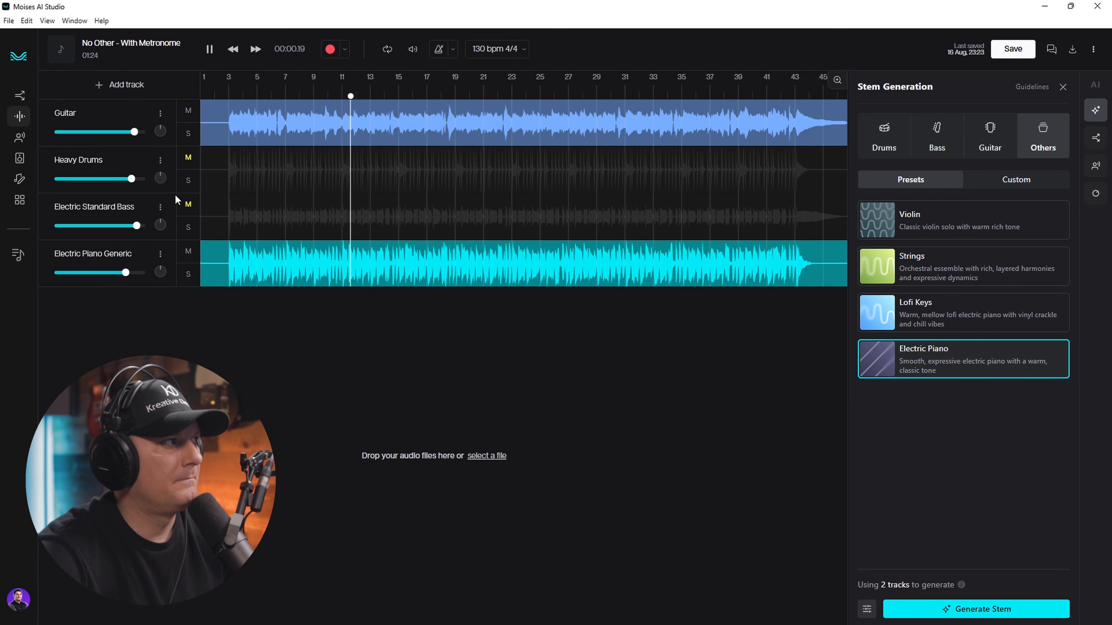
left_click(209, 50)
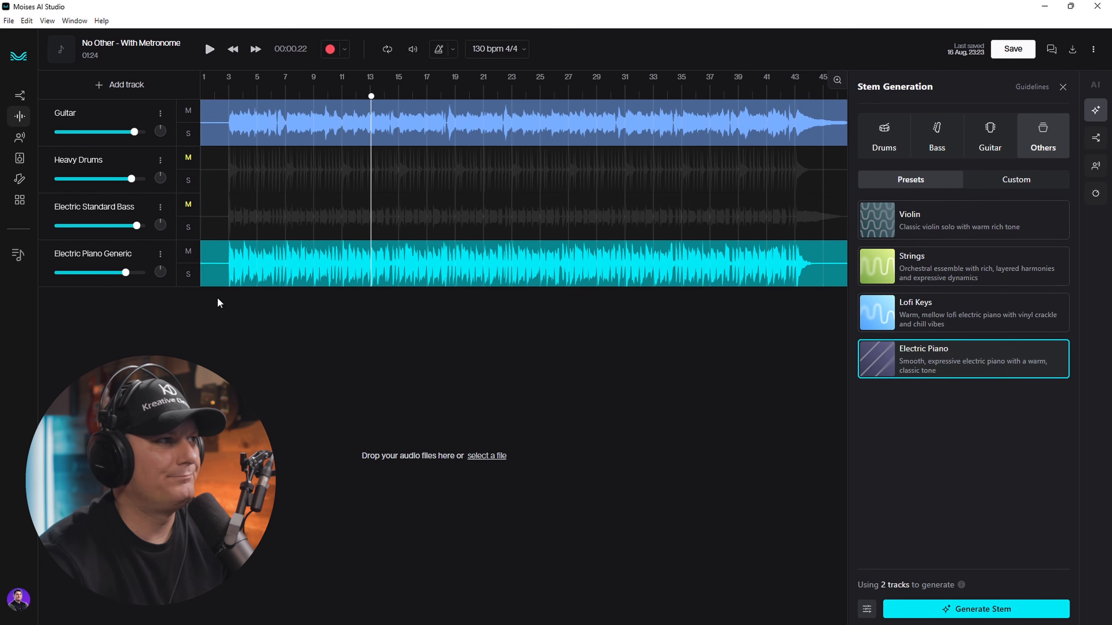
left_click(160, 253)
- Delete Electric Piano Generic, regenerate it with bass unmuted from the start, then mute the bass
left_click(96, 340)
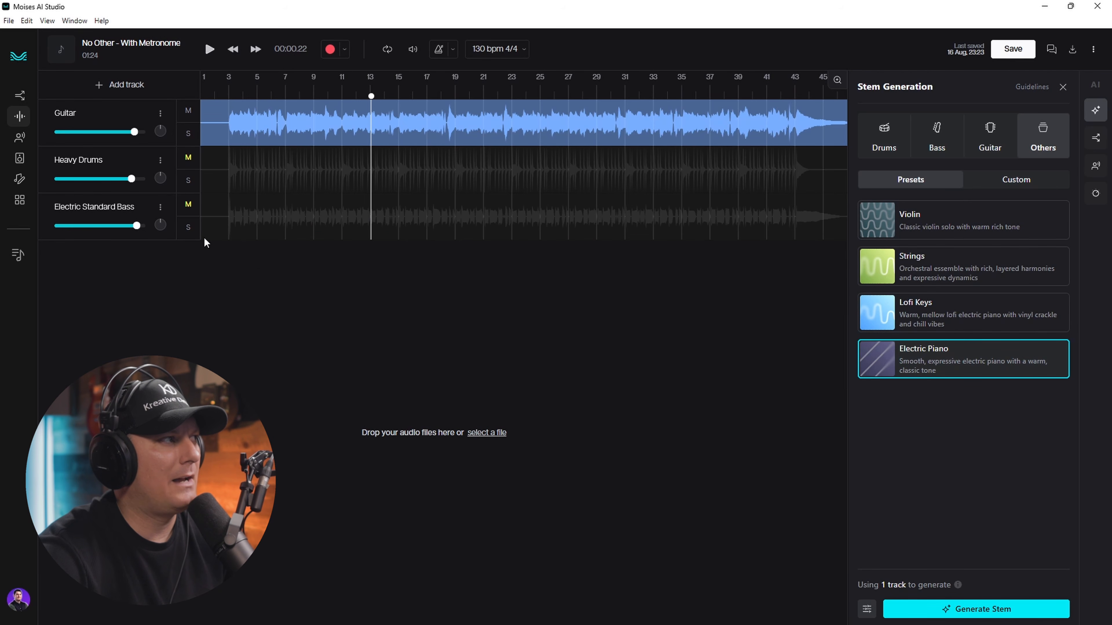
left_click(188, 205)
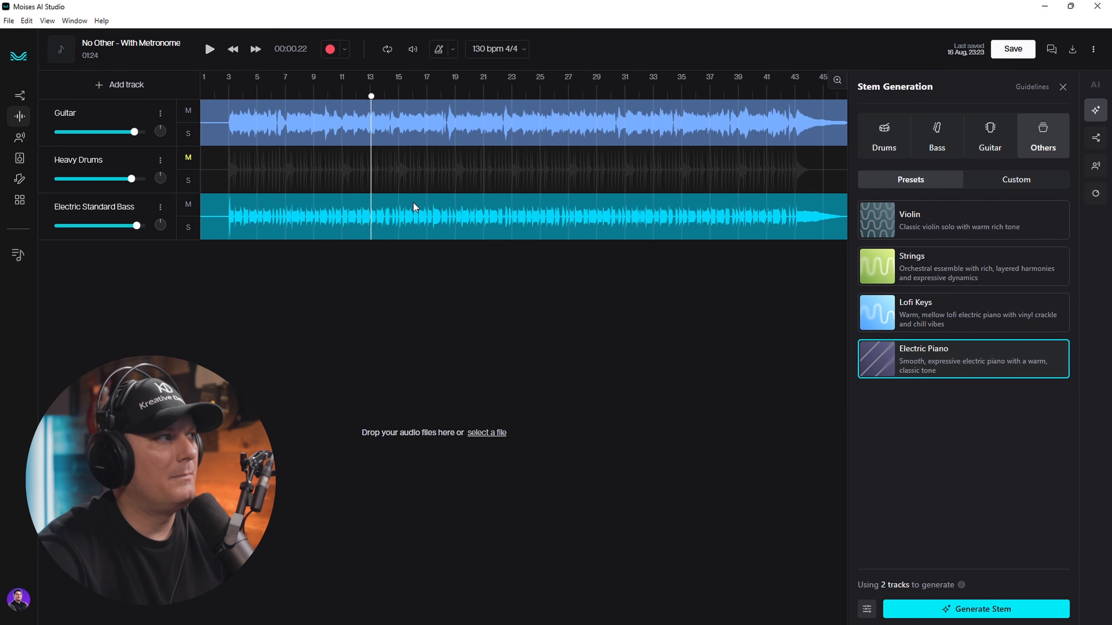
left_click(221, 89)
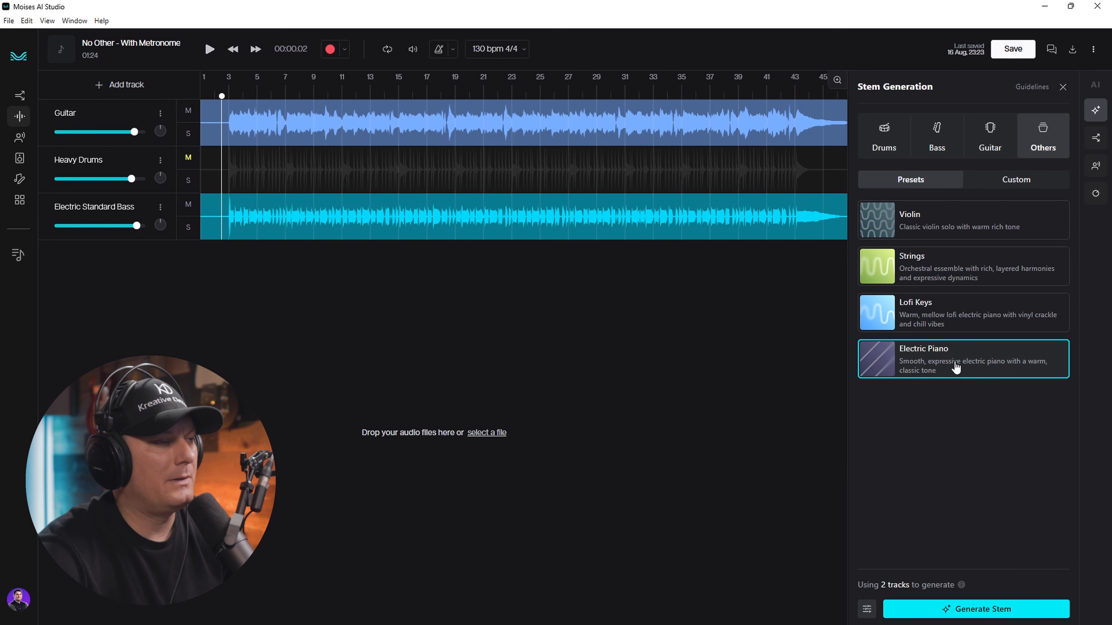
left_click(990, 605)
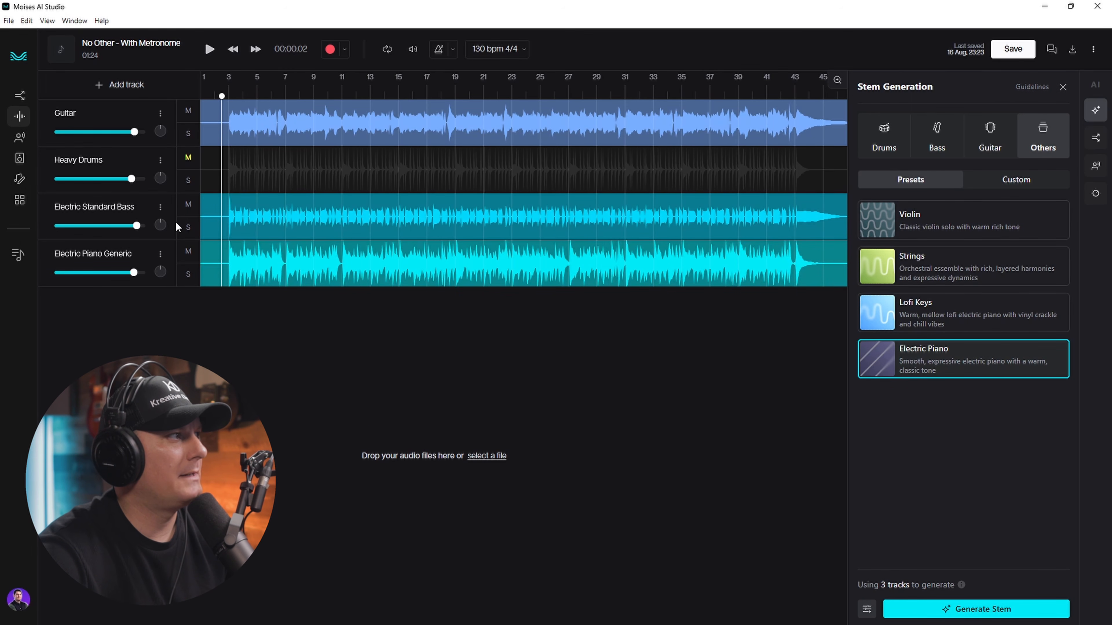
left_click(189, 205)
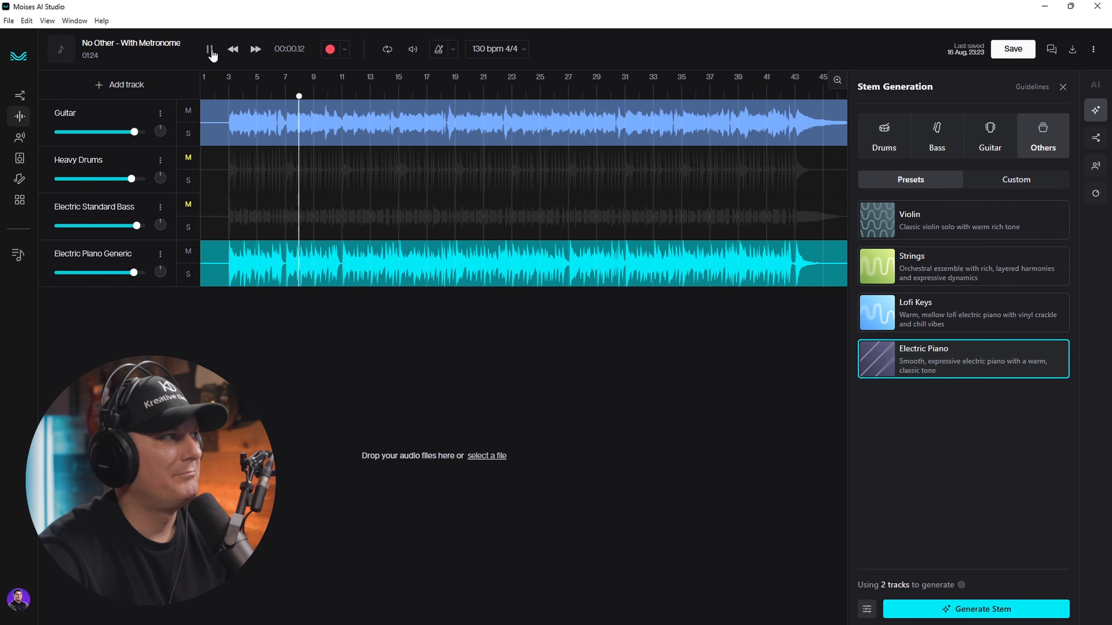
- Unmute bass and drums, set Electric Piano Generic to -4.4 dB, raise Guitar slightly, and pick Strings
left_click(188, 204)
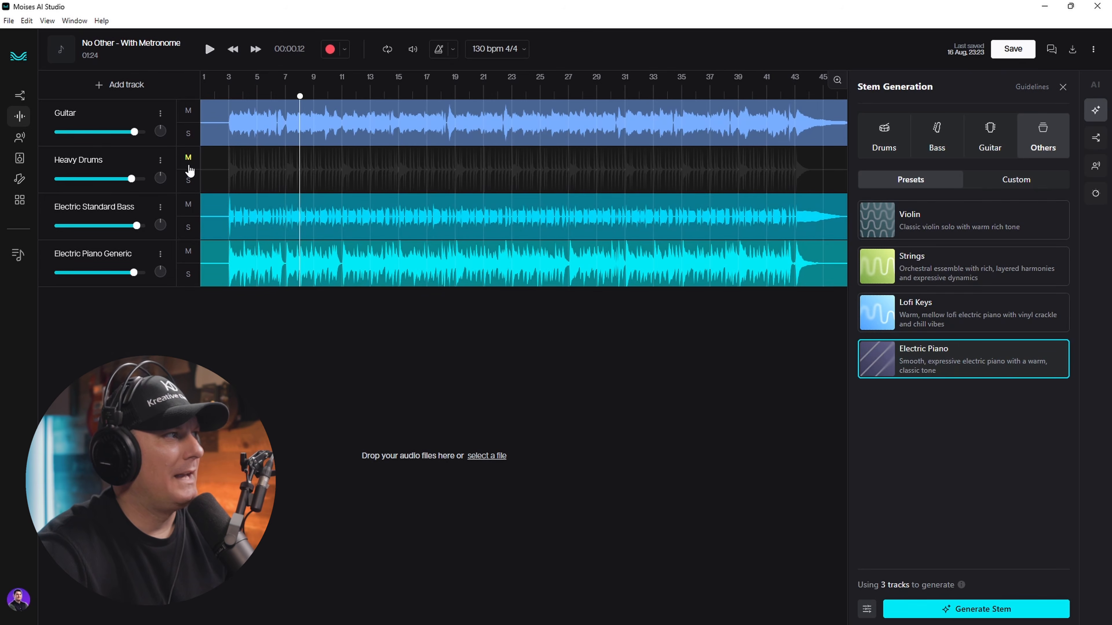
left_click(188, 157)
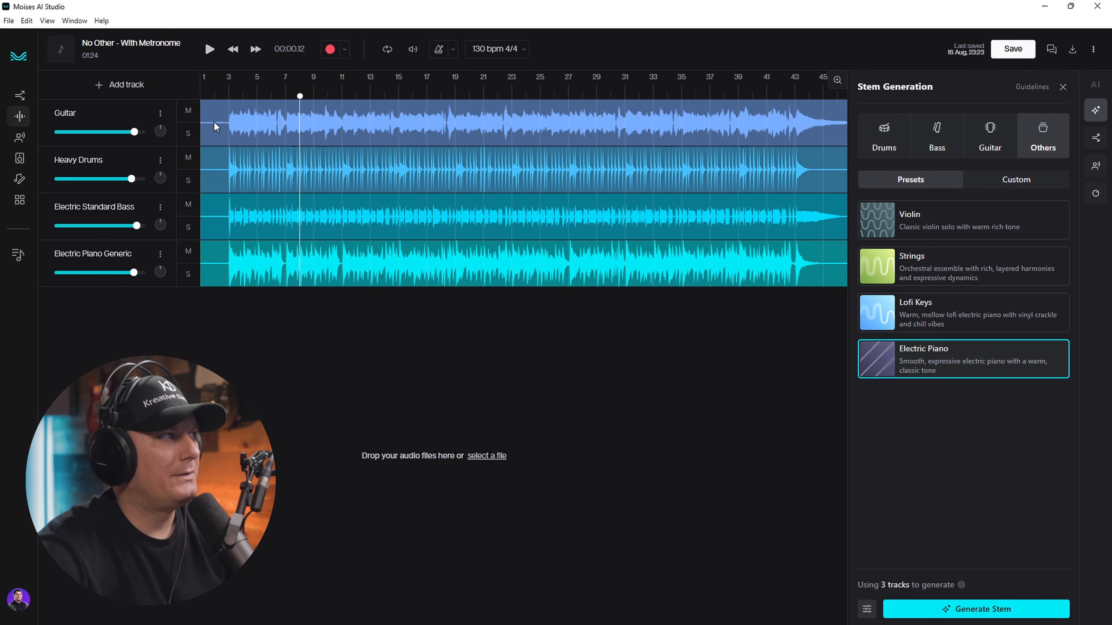
left_click(210, 50)
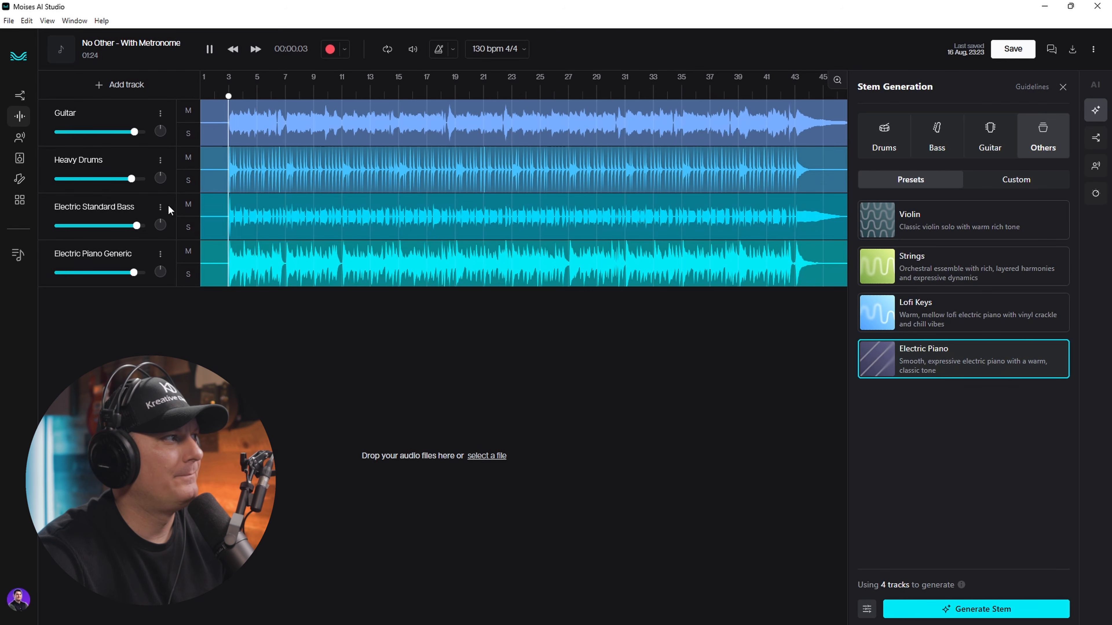
left_click_drag(136, 276, 127, 275)
left_click_drag(138, 134, 141, 138)
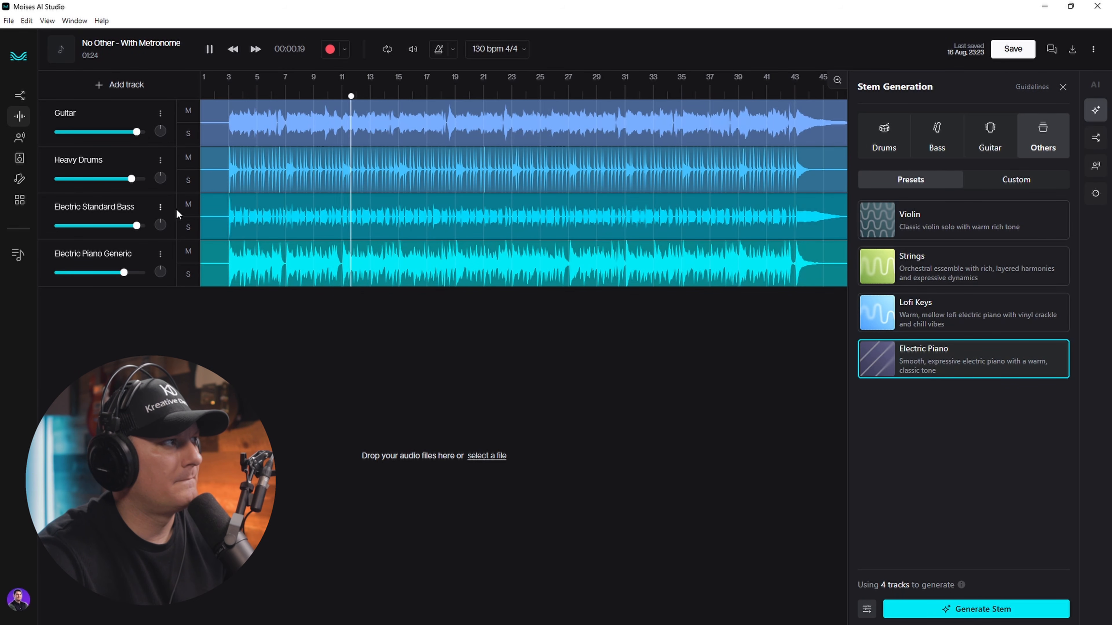
left_click(211, 49)
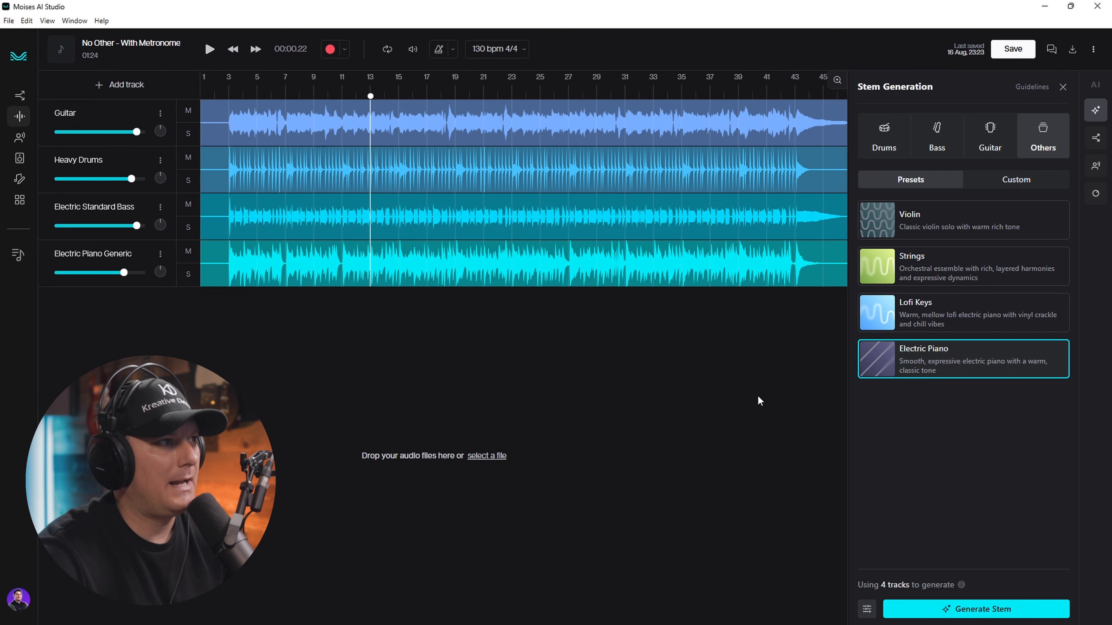
left_click(948, 280)
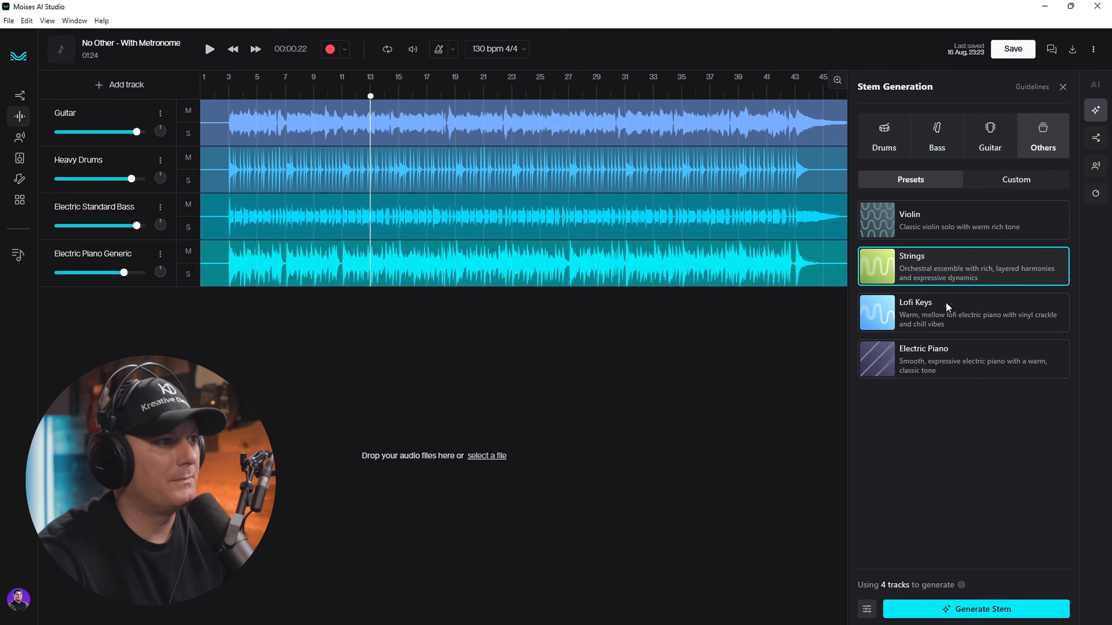
- Generate a Strings Generic track, play it soloed, then unsolo it and play all five tracks
left_click(1017, 594)
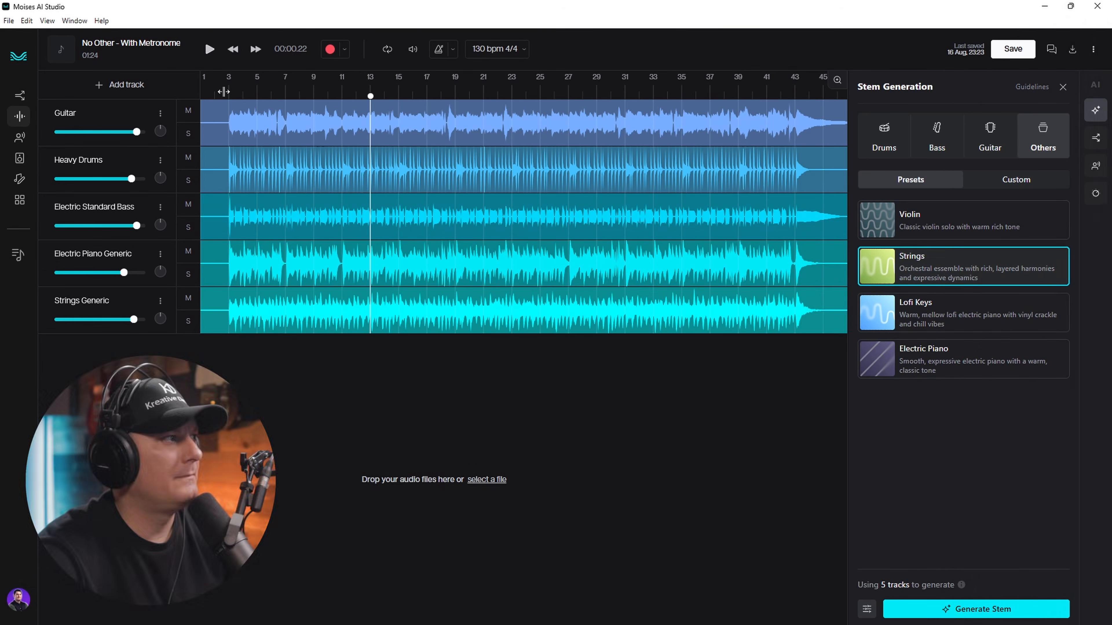
left_click(188, 322)
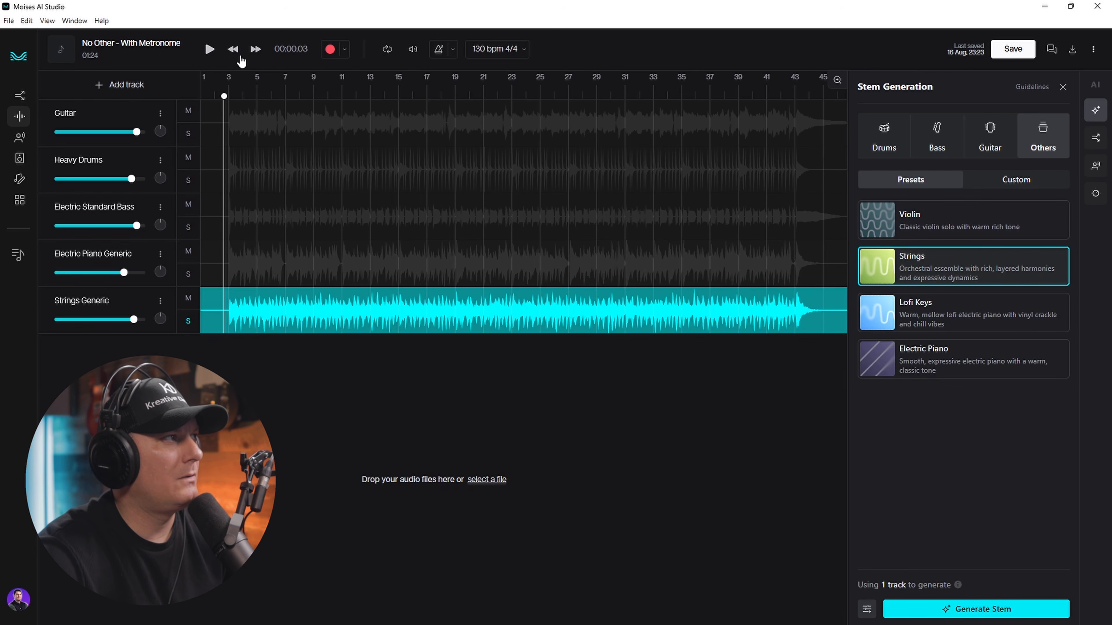
left_click(209, 50)
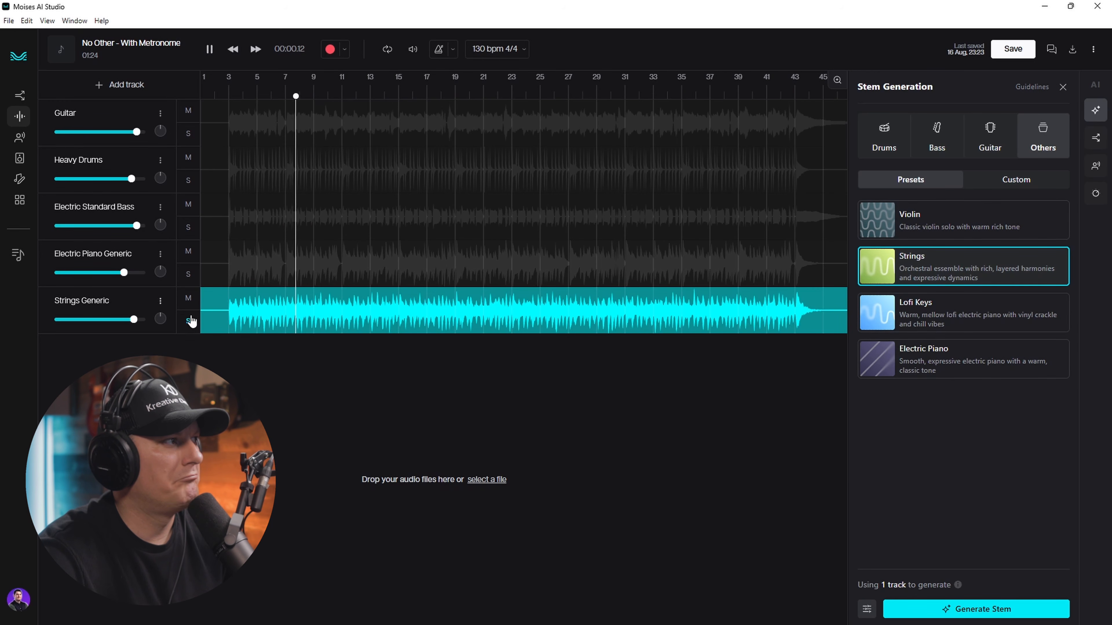
key("space")
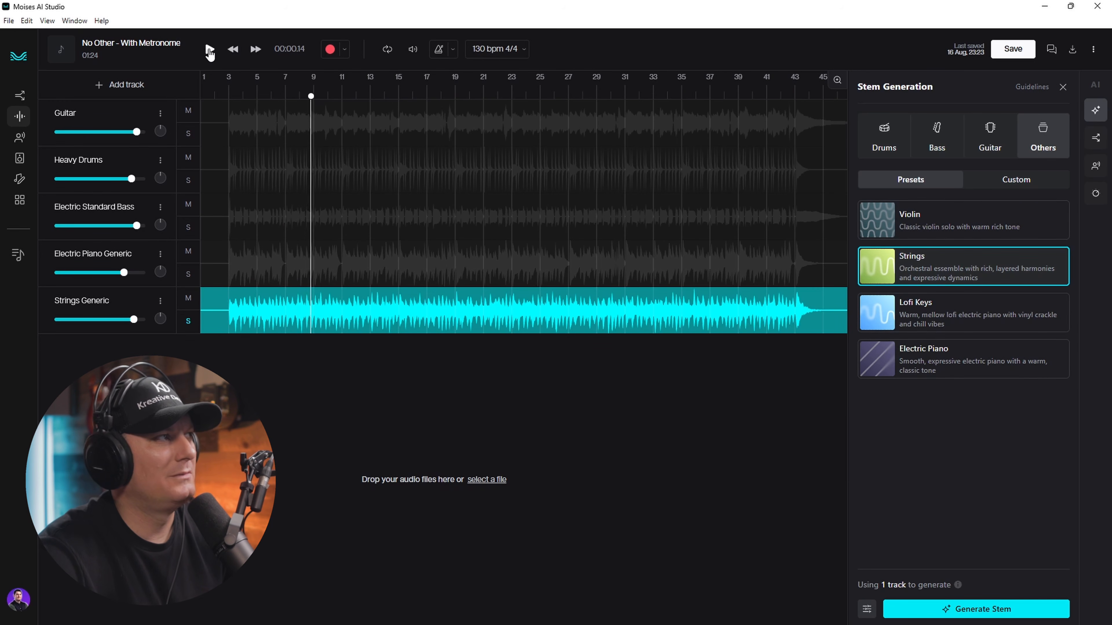
left_click(189, 321)
key("space")
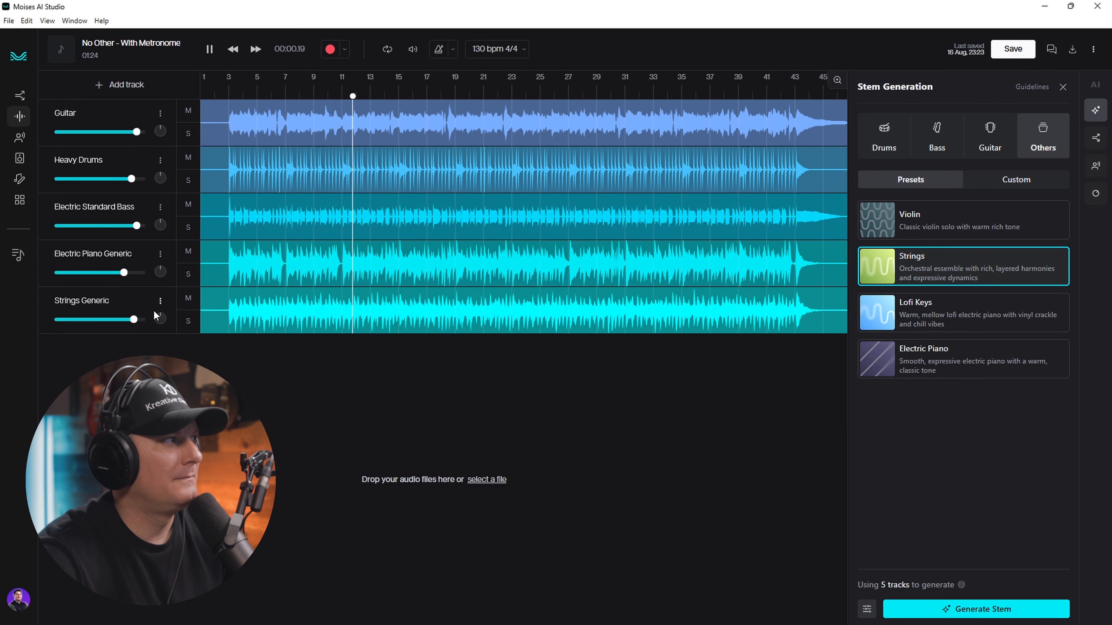
- Set Heavy Drums to 0.2 dB and Strings Generic to -3.1 dB, then stop playback
mouse_move(135, 182)
left_click_drag(134, 180, 138, 180)
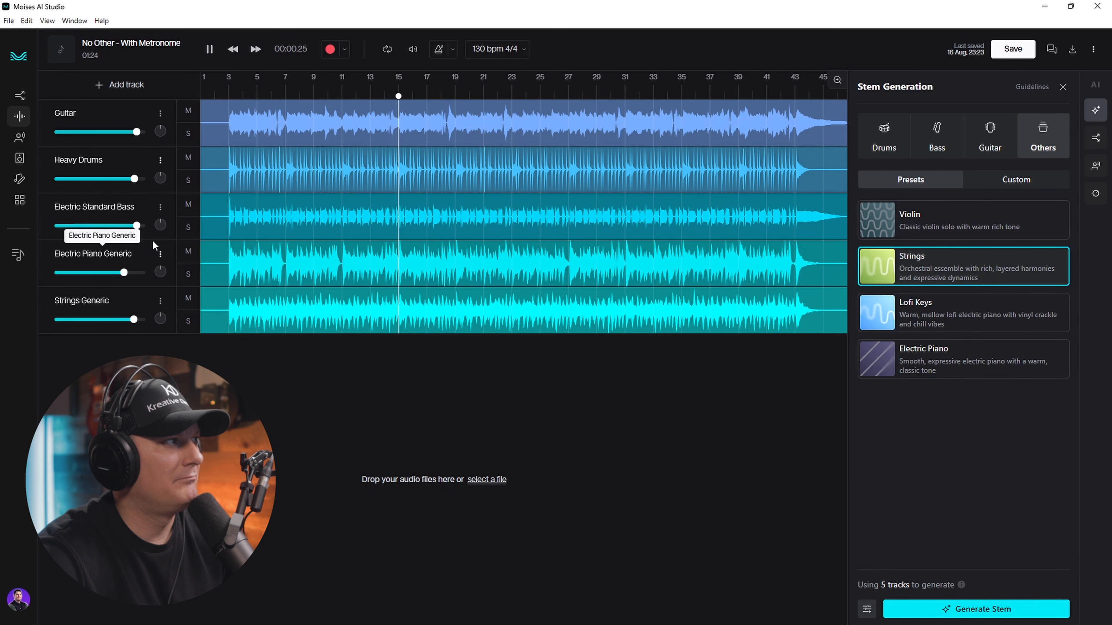
mouse_move(139, 134)
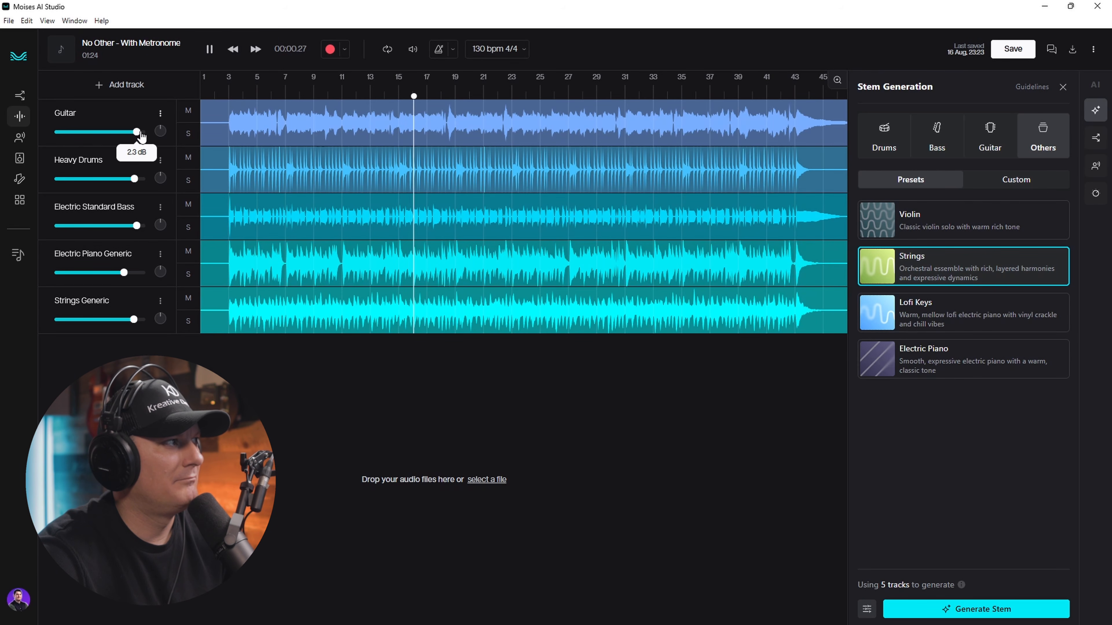
left_click_drag(134, 319, 129, 320)
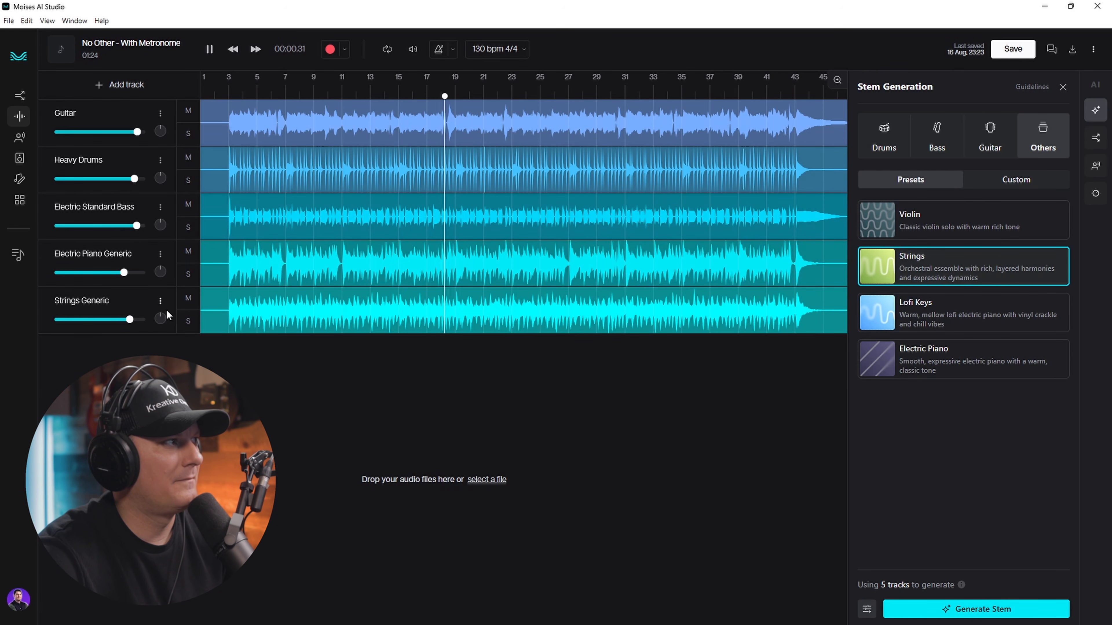
left_click(209, 49)
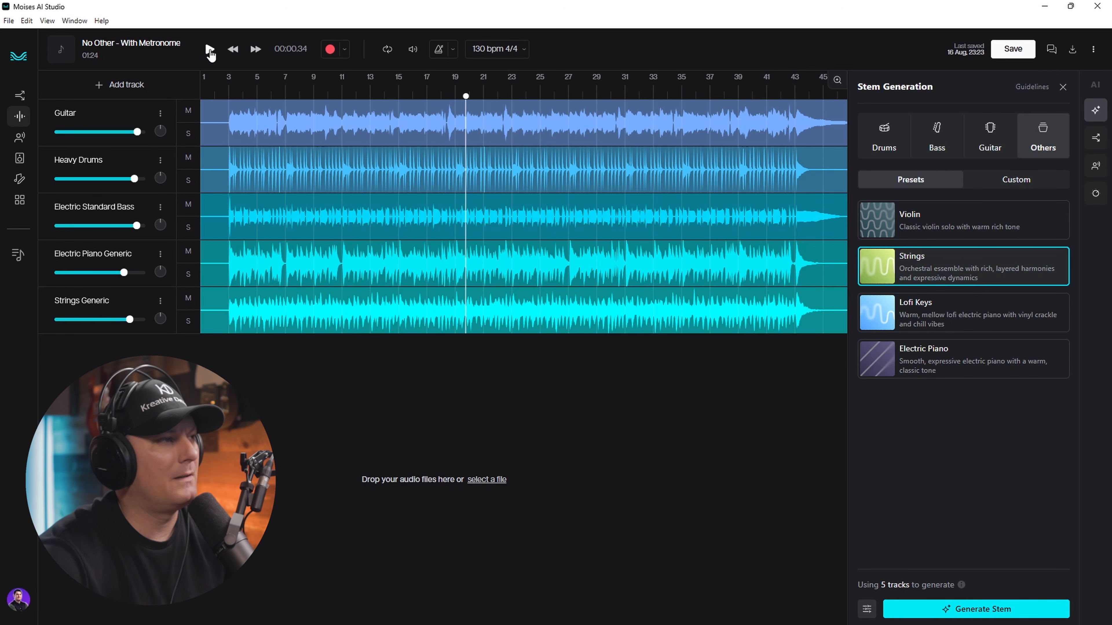
- Browse the Guitar, Bass and Drums preset lists, scrolling through drum presets like Nashville
left_click(990, 131)
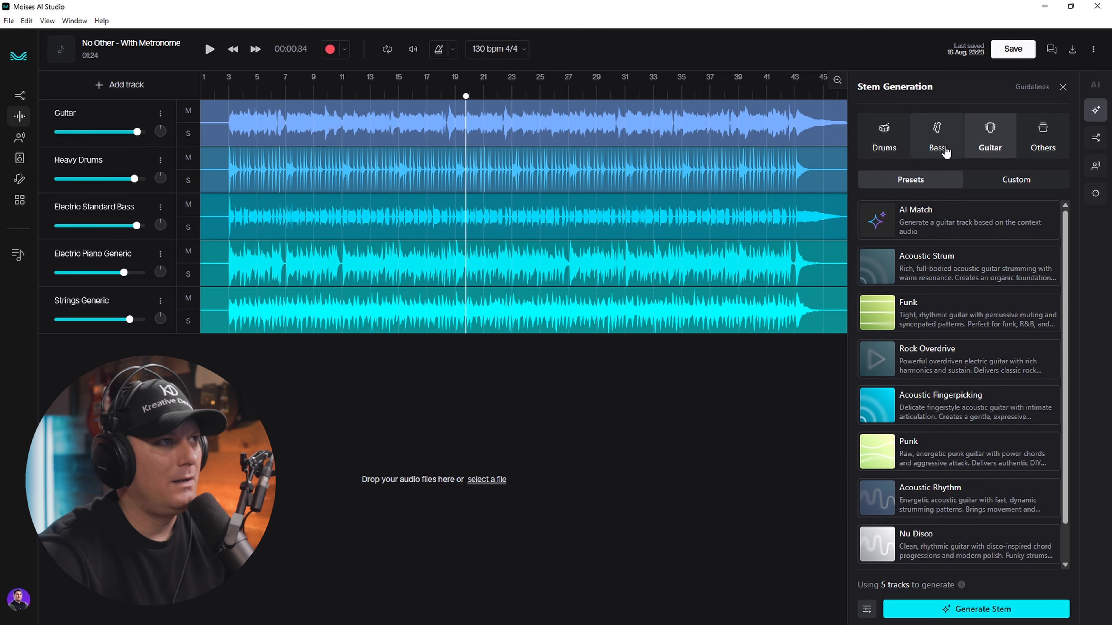
left_click(939, 136)
left_click(884, 133)
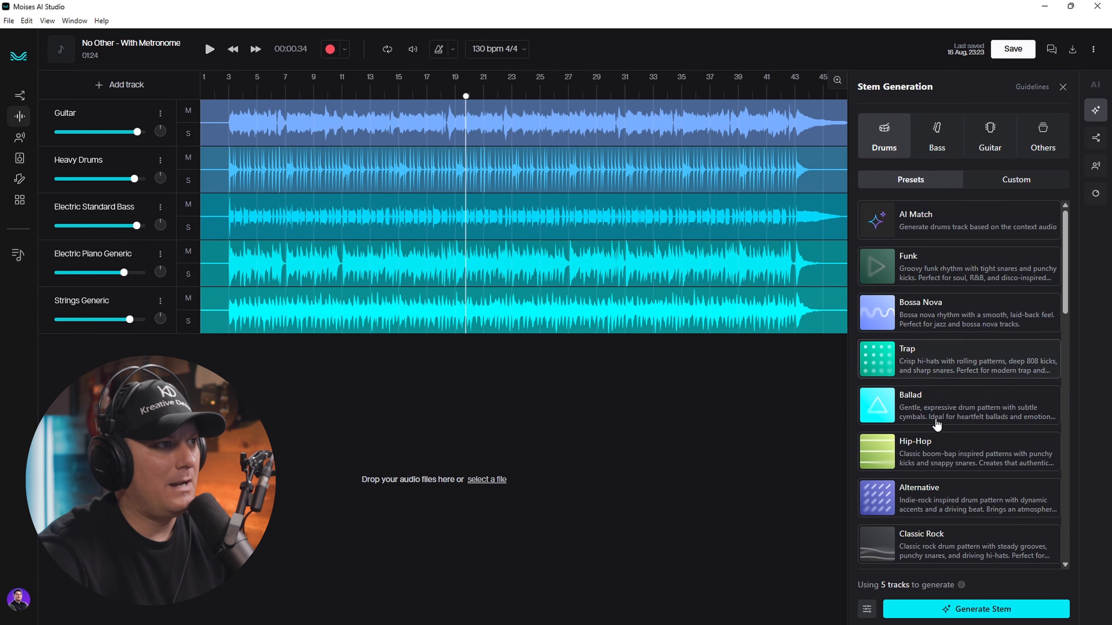
scroll(963, 433, "down", 3)
scroll(935, 457, "down", 8)
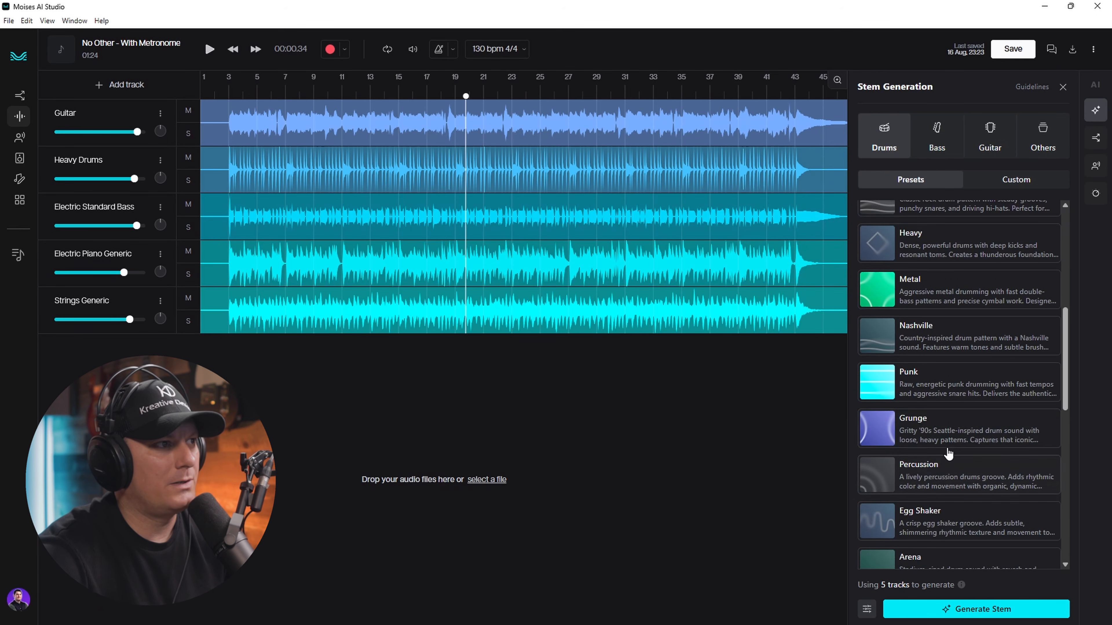
scroll(948, 452, "down", 1)
scroll(947, 451, "down", 6)
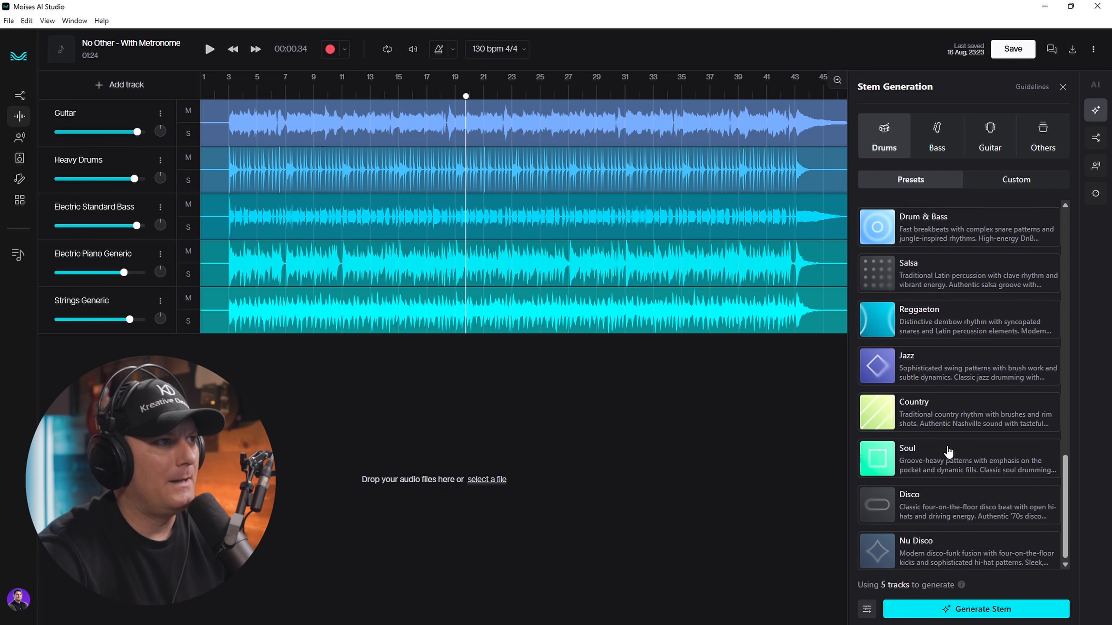
scroll(948, 451, "up", 12)
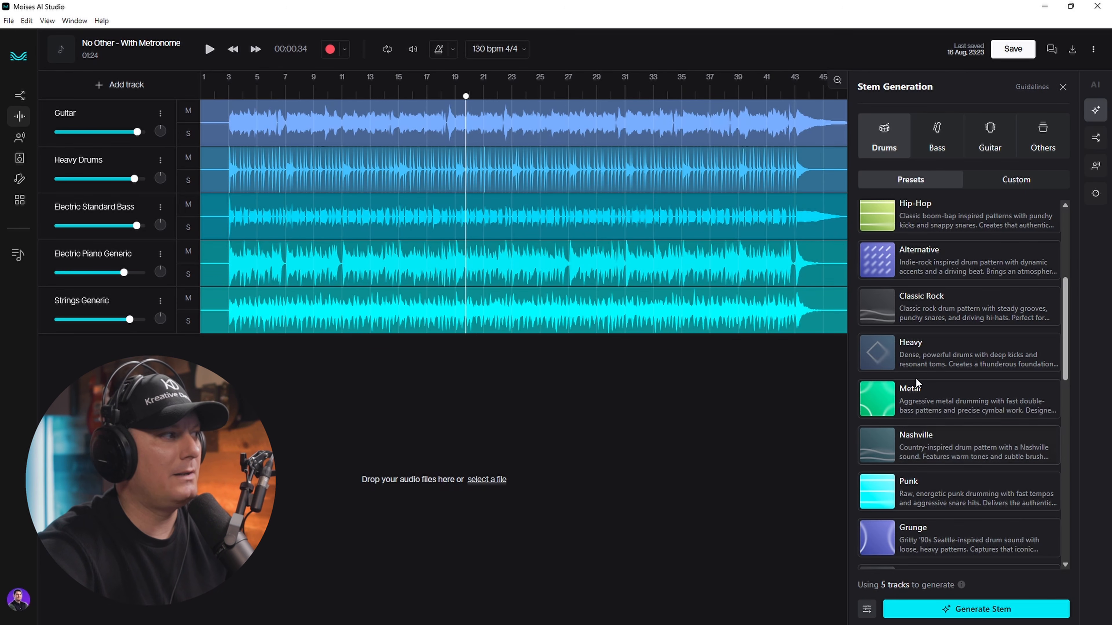
- Move the playhead to just past bar 3 and open the Guitar track's options
left_click(218, 132)
left_click(237, 111)
left_click(241, 110)
left_click(160, 114)
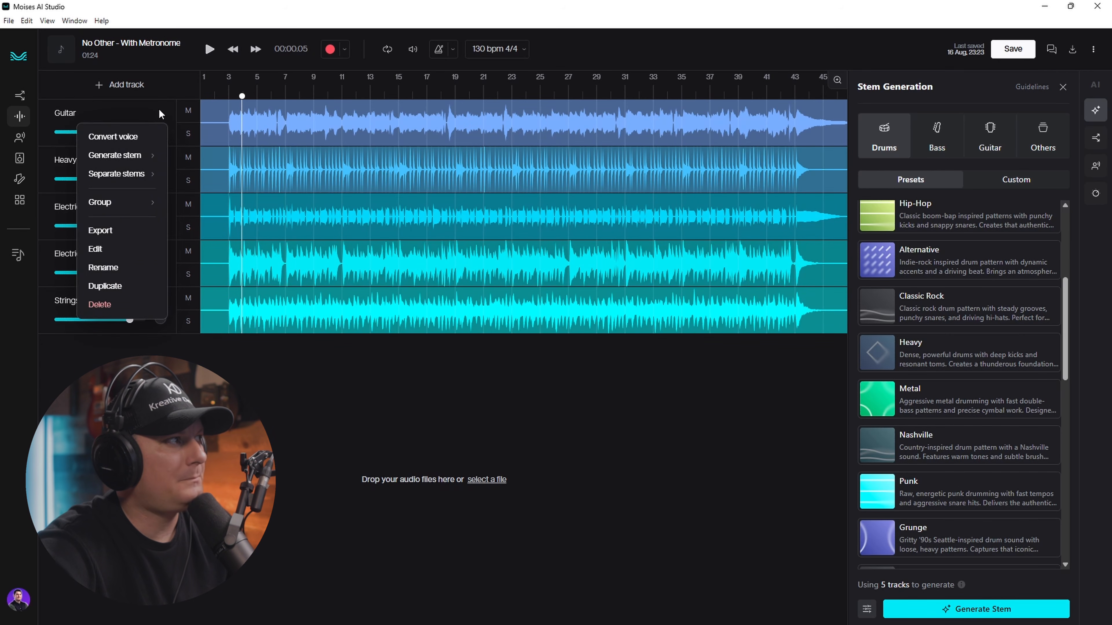
- In the Guitar stem editor, silence 00:11–00:20, then undo the silence
left_click(111, 249)
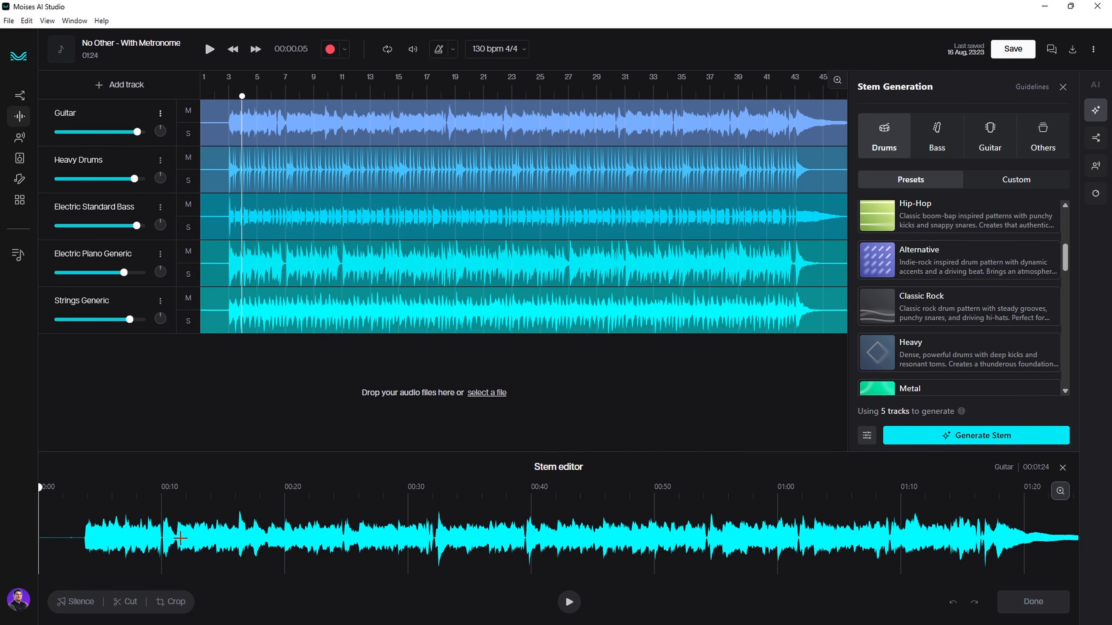
left_click_drag(176, 552, 285, 559)
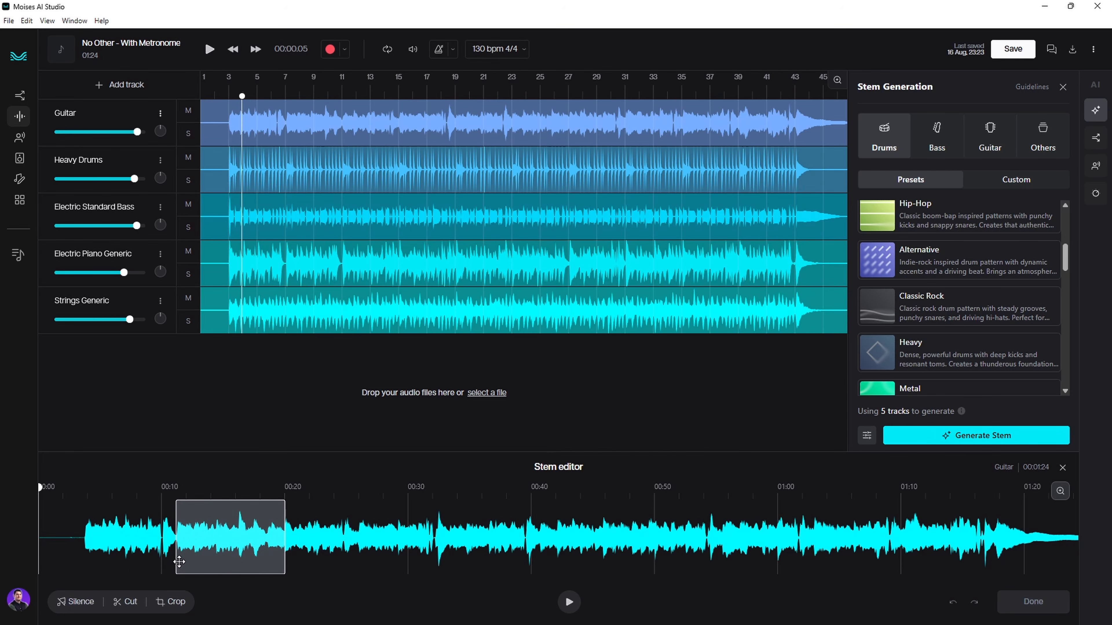
left_click(79, 602)
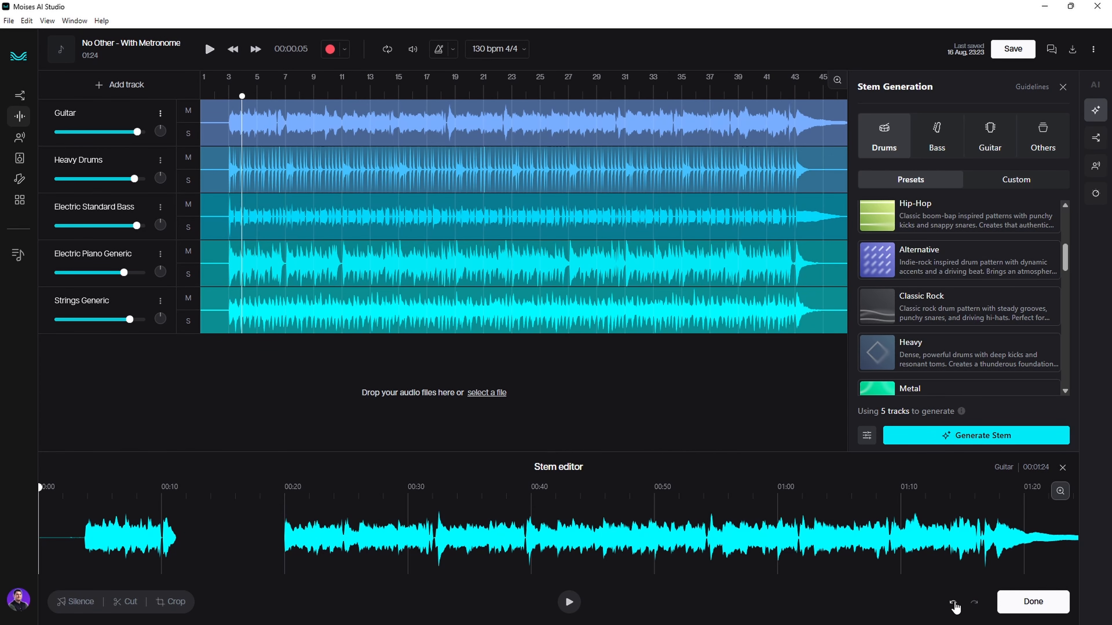
left_click(953, 605)
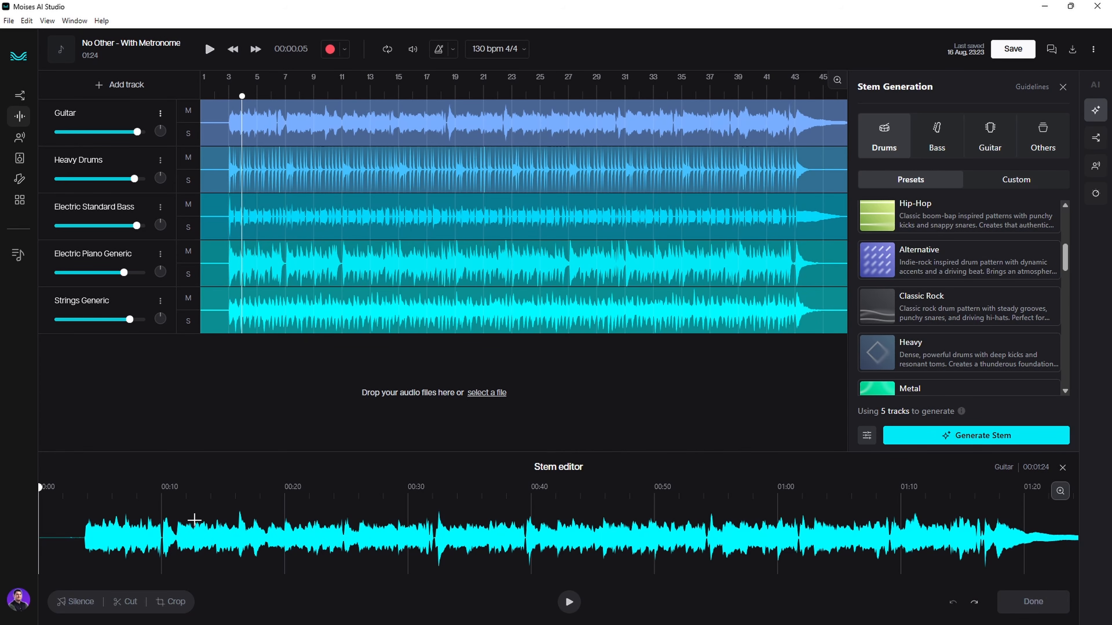
- Cut 00:11–00:20 out of the guitar, then undo the cut
left_click_drag(176, 538, 285, 553)
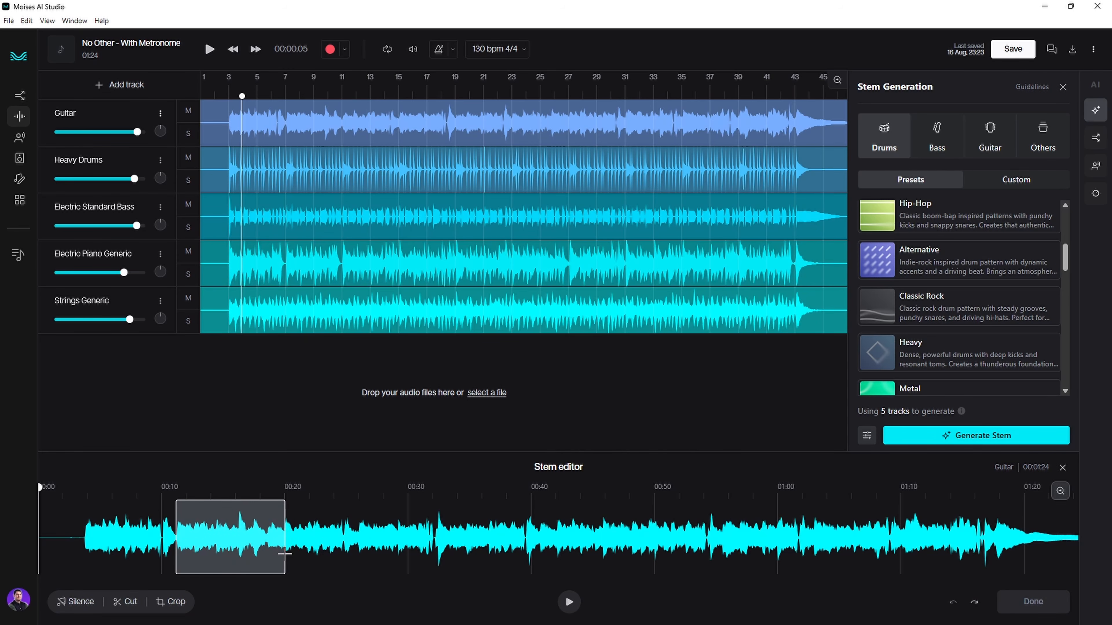
left_click(124, 601)
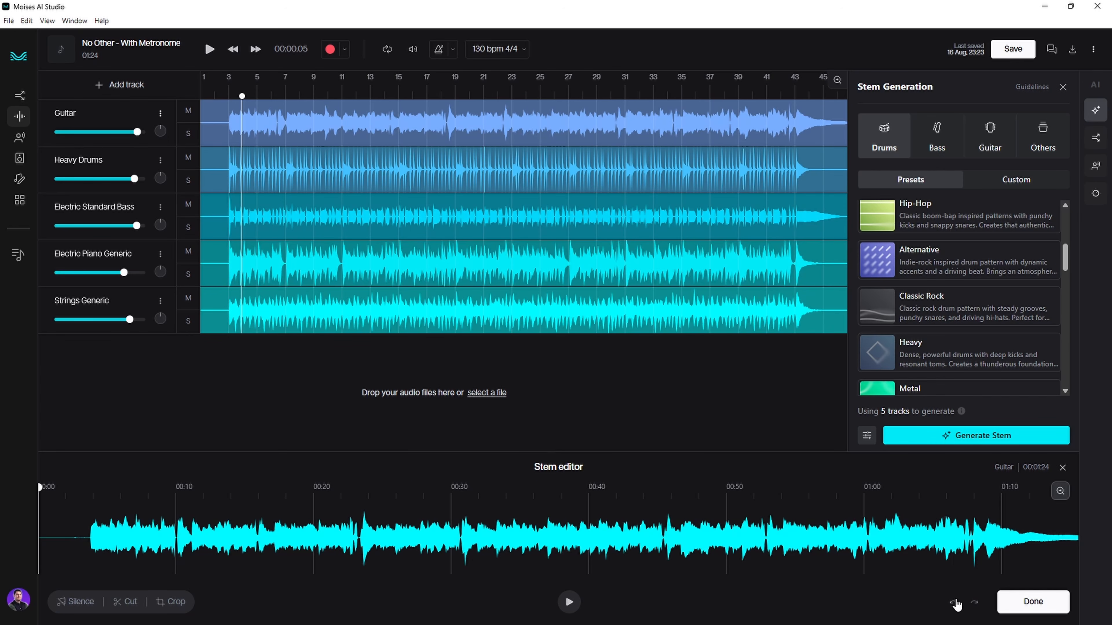
left_click(953, 602)
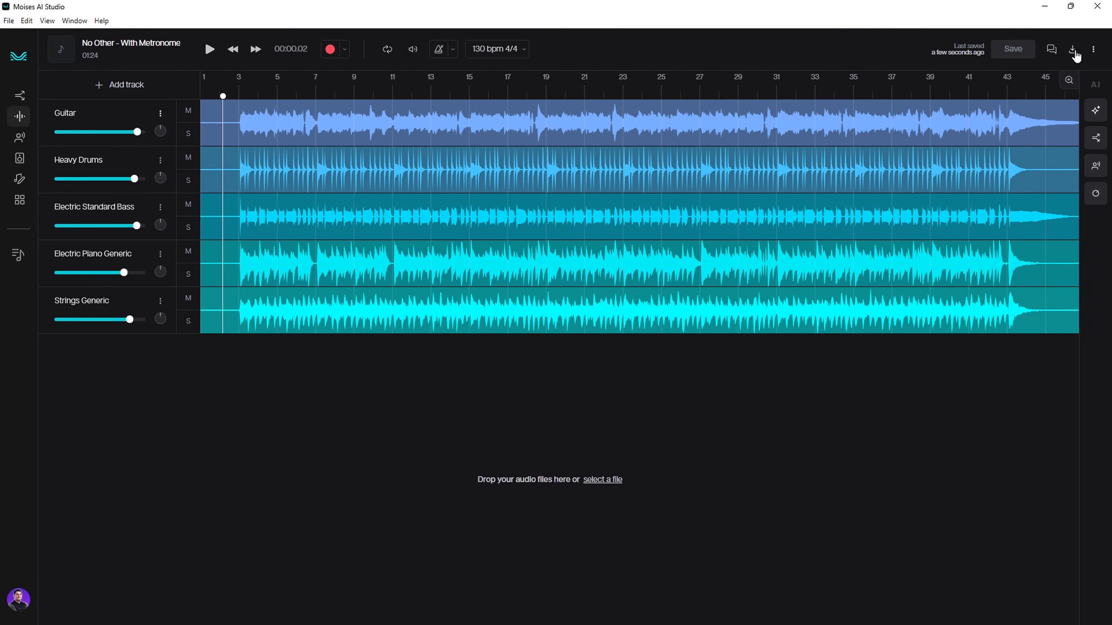
- Switch the export setting from Mix to Tracks and close the stem generation options
left_click(1072, 50)
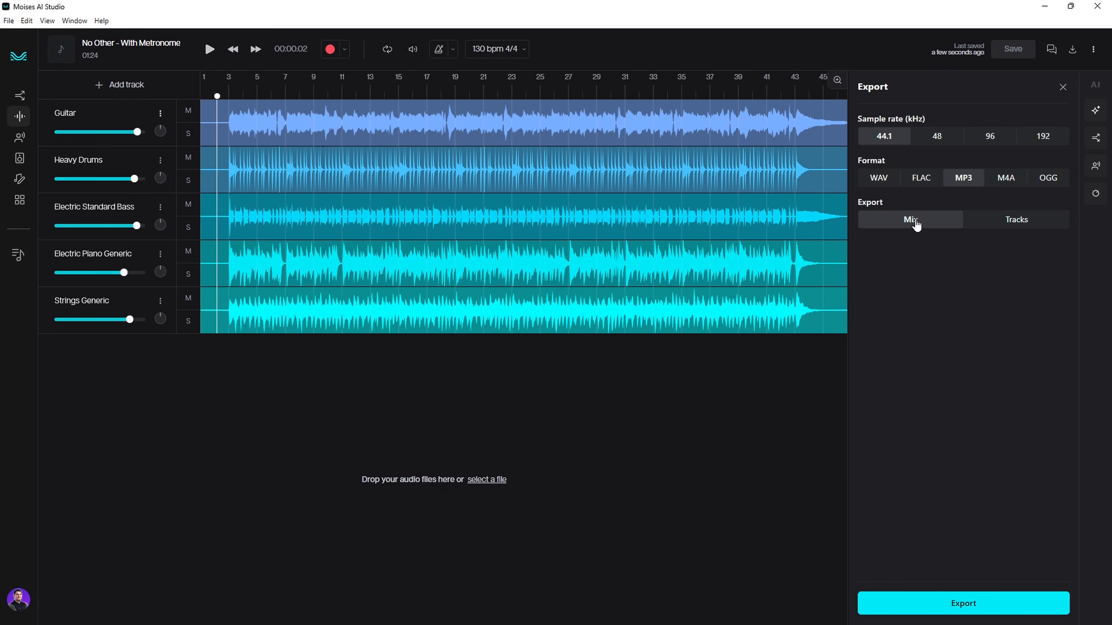
left_click(1016, 221)
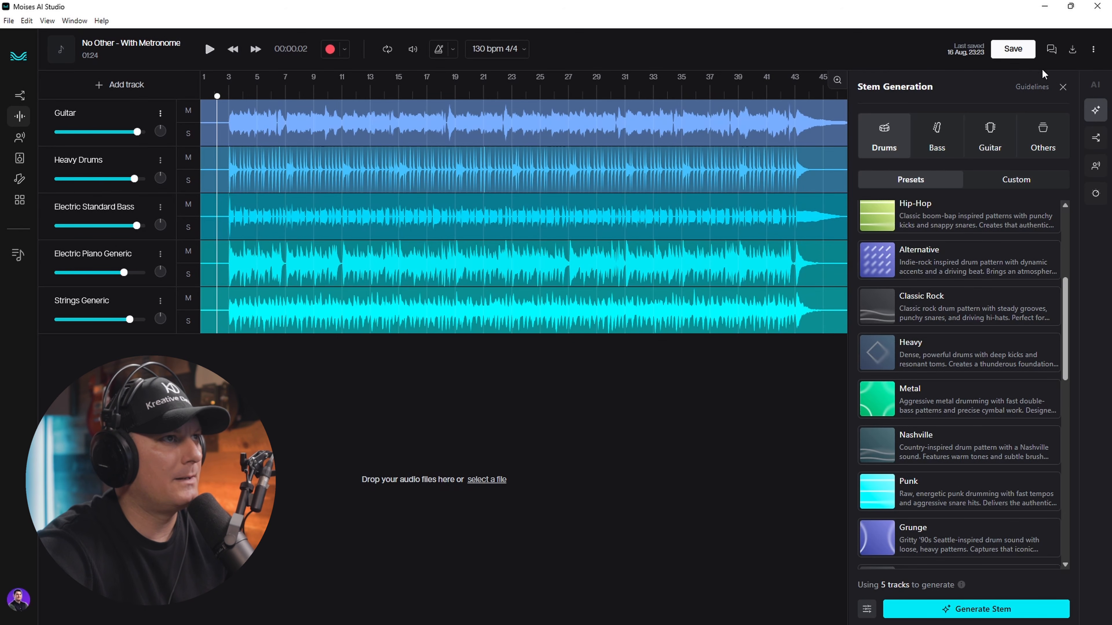
left_click(1063, 87)
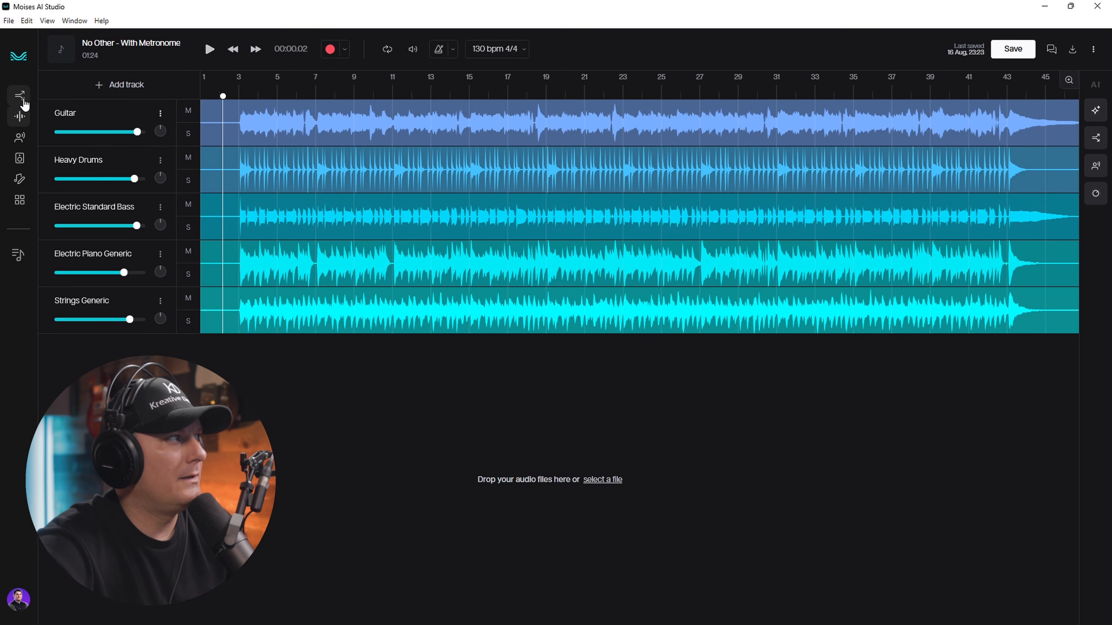
- Save the No Other project before leaving it for the AI Studio home
left_click(20, 115)
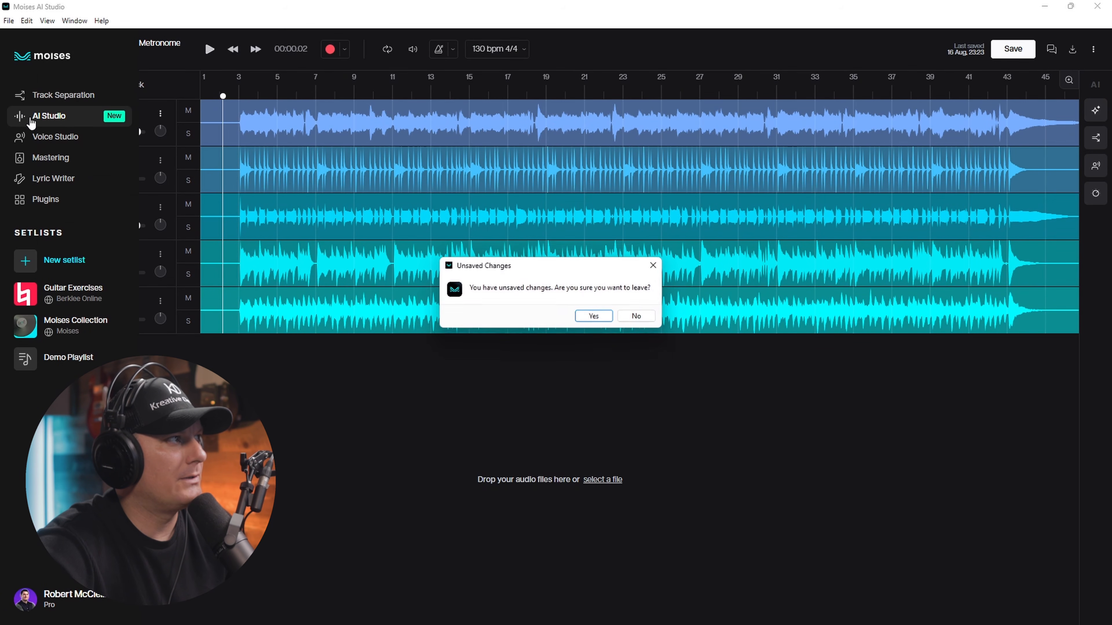
left_click(645, 320)
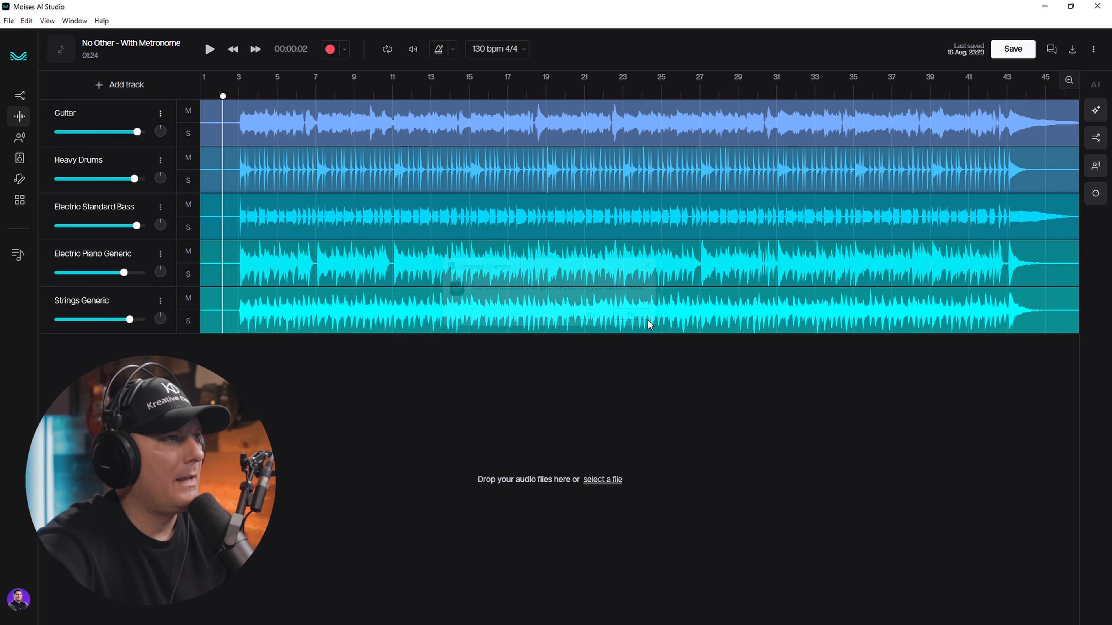
left_click(1013, 49)
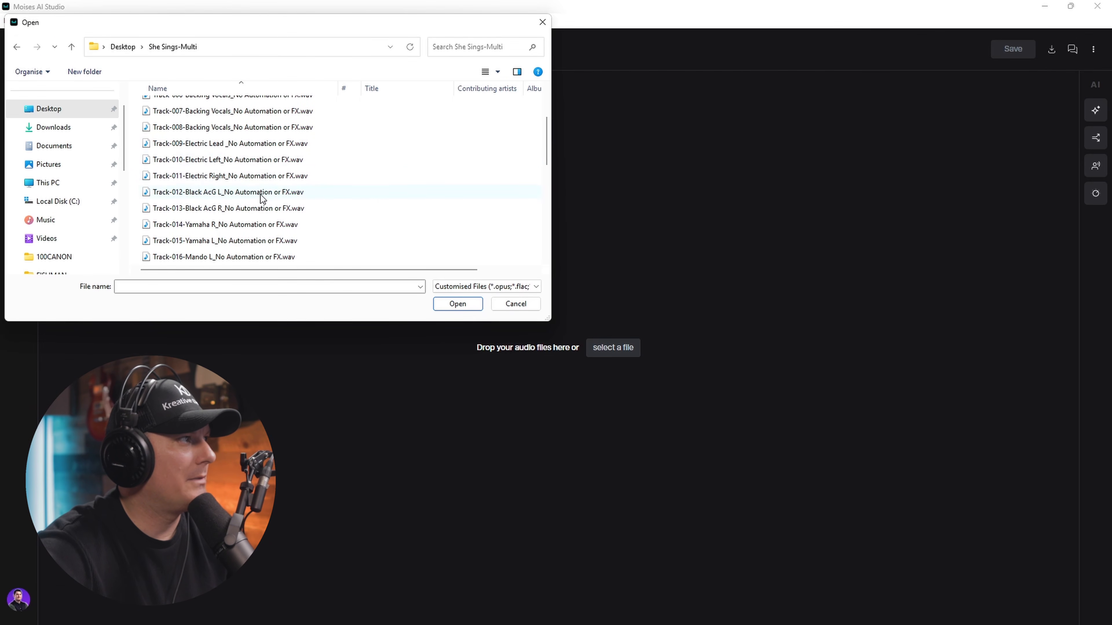
- Start the She Sings project by importing Track-014 Yamaha R and Track-015 Yamaha L
left_click(261, 225)
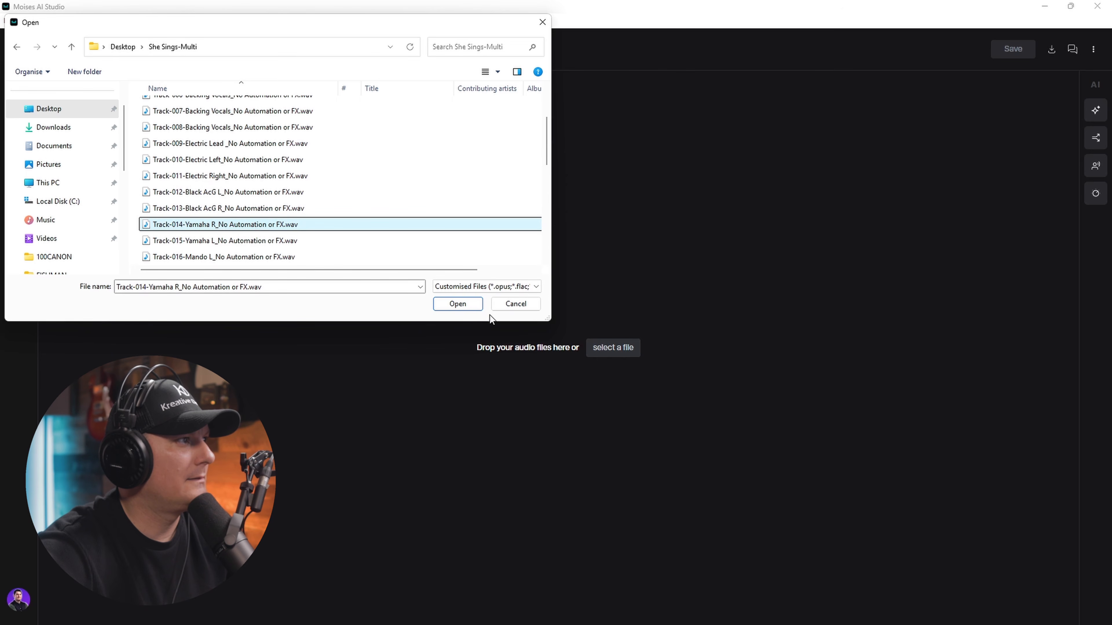
left_click(289, 242, "ctrl")
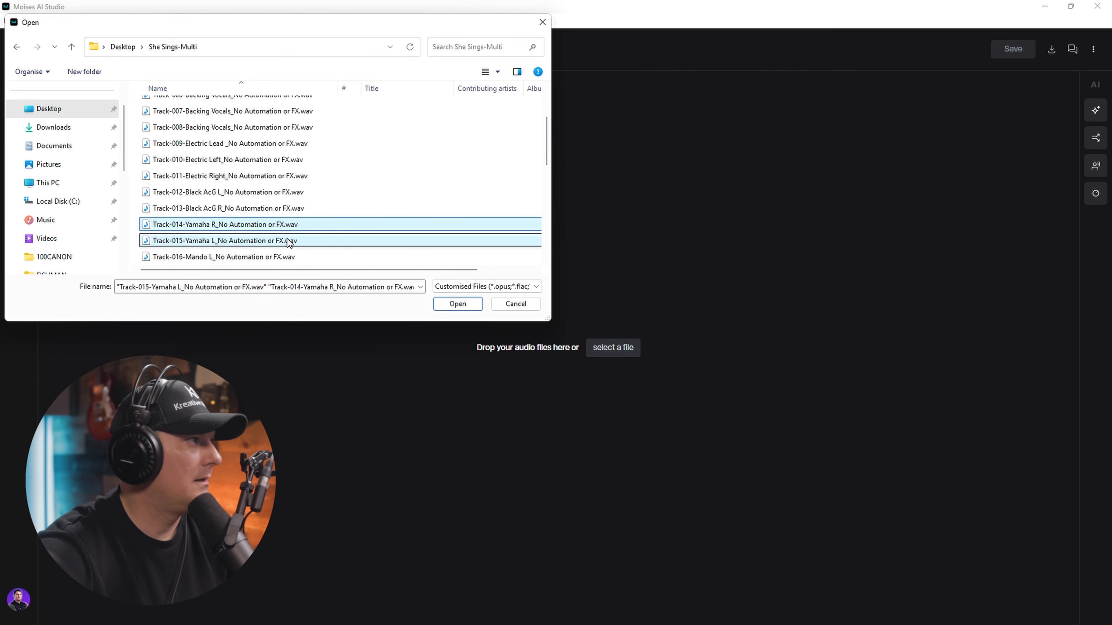
left_click(458, 304)
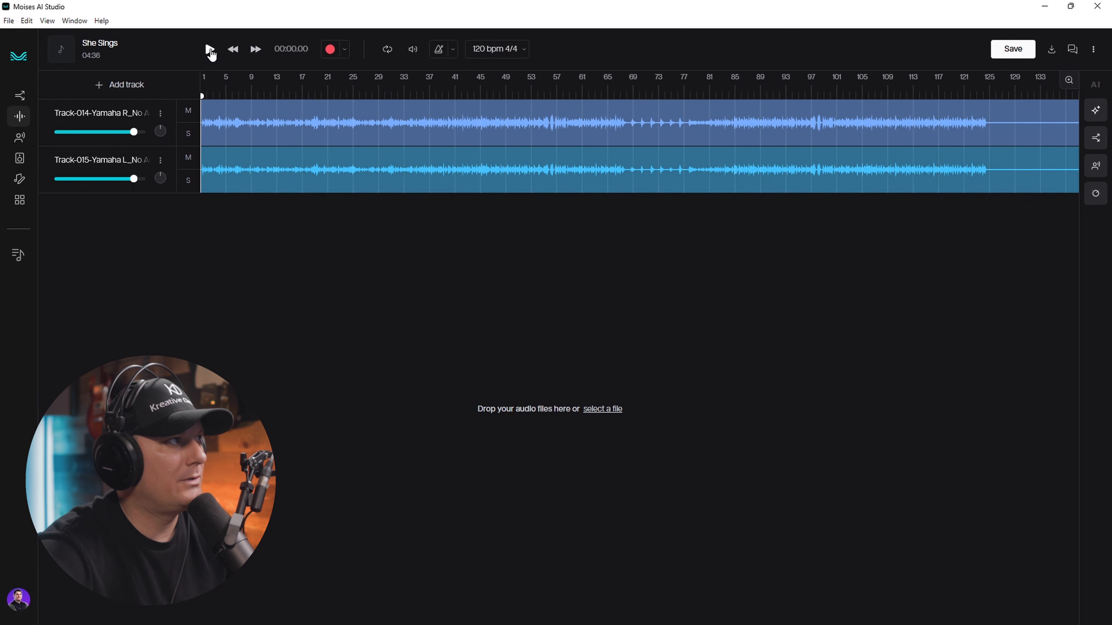
- During playback, adjust Track-014's pan and pan Track-015 left to about -40
left_click(210, 49)
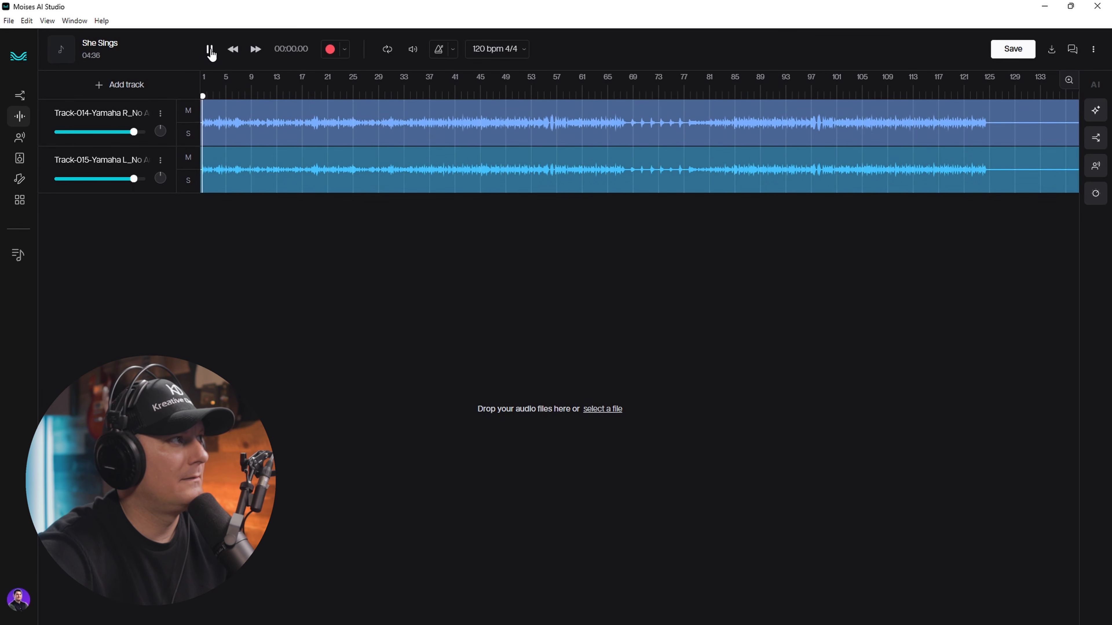
left_click_drag(161, 130, 166, 100)
left_click_drag(164, 173, 146, 205)
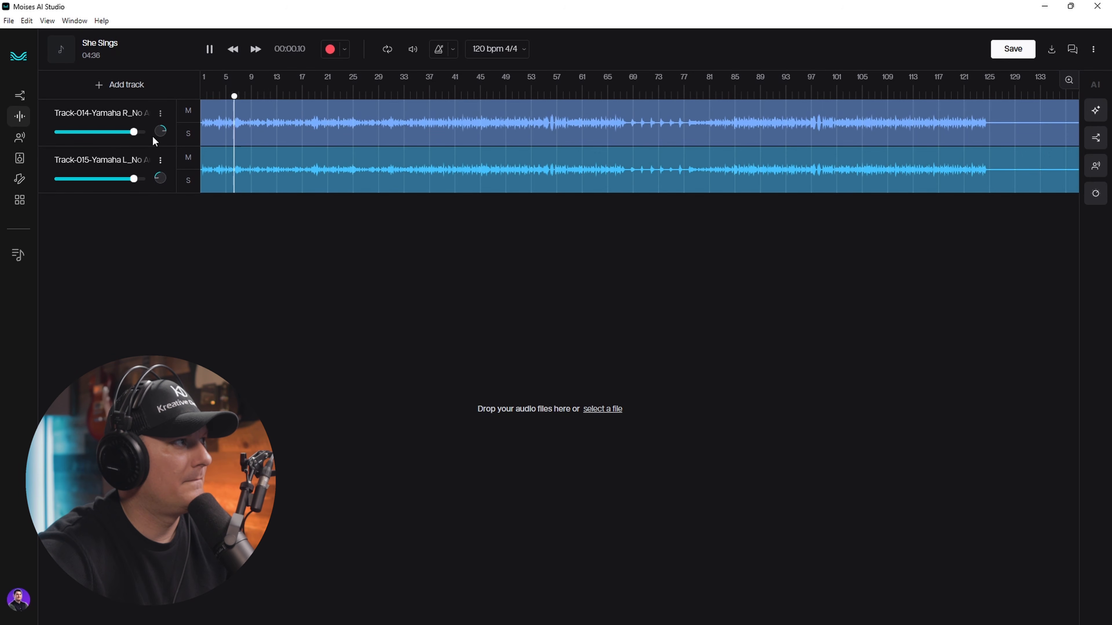
mouse_move(158, 174)
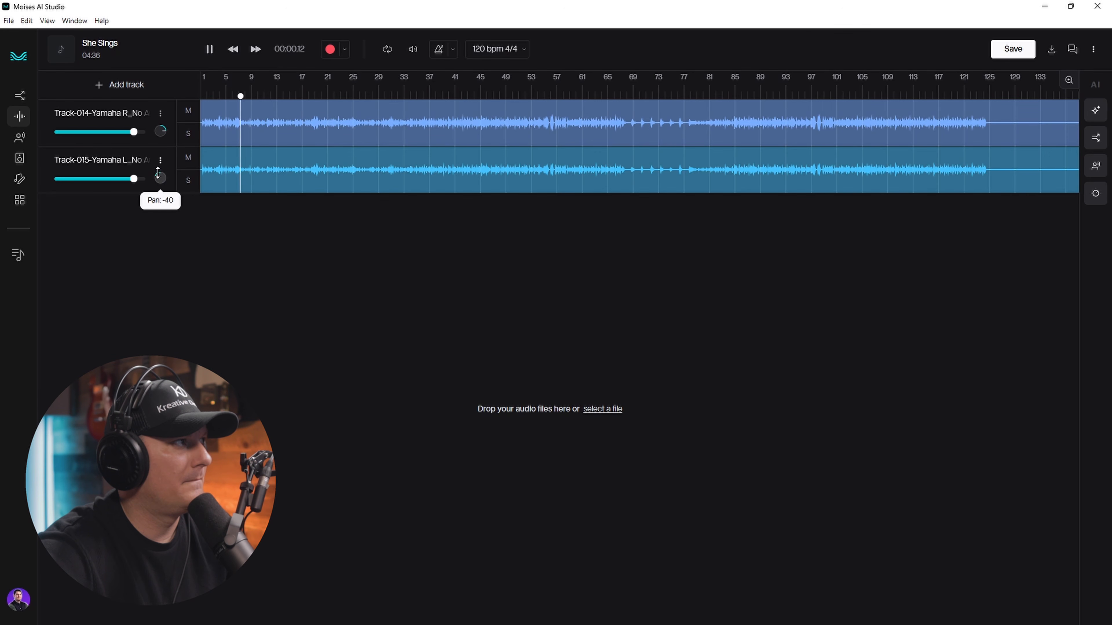
- Stop playback, rewind to the song start, and bring up AI stem generation for drums
left_click(209, 48)
left_click(235, 52)
left_click(235, 51)
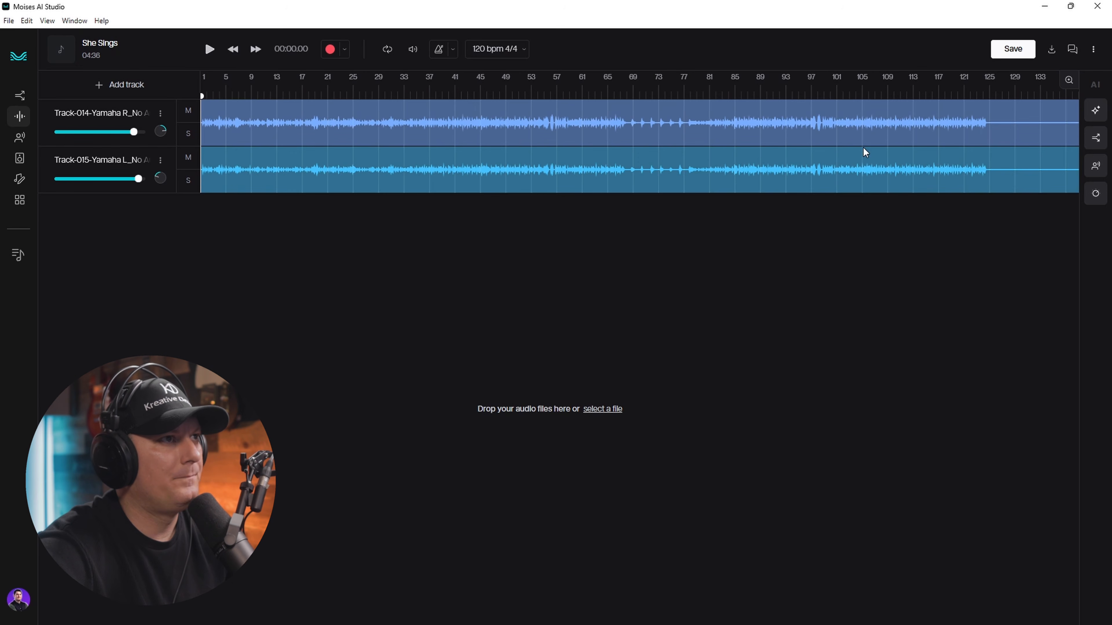
left_click(1095, 110)
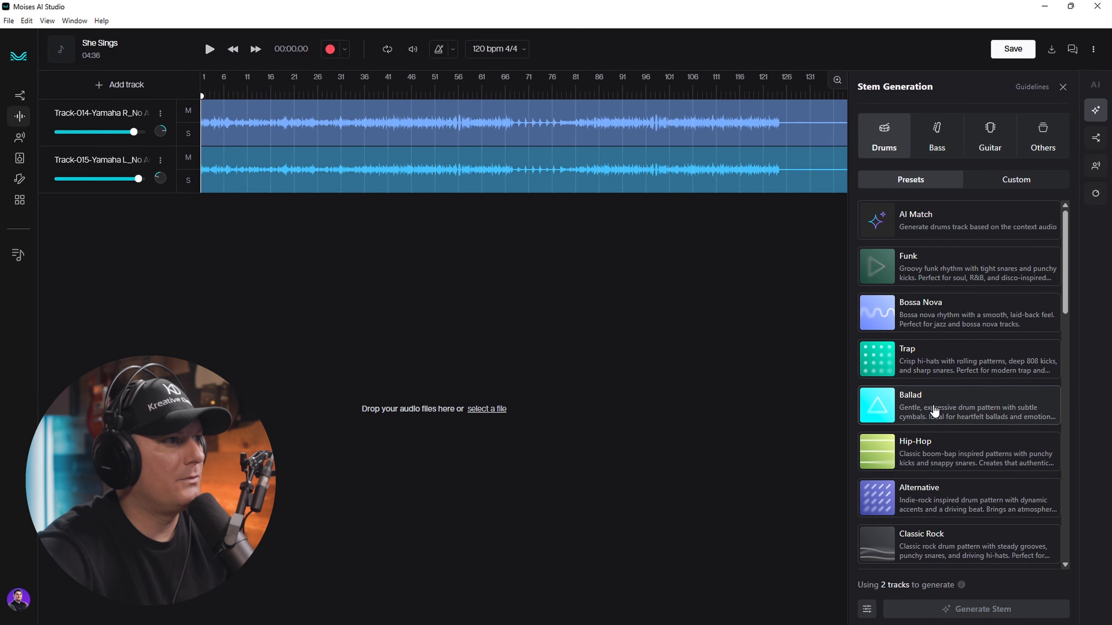
- Generate a Nashville drum stem and play the project to audition it
scroll(934, 411, "down", 9)
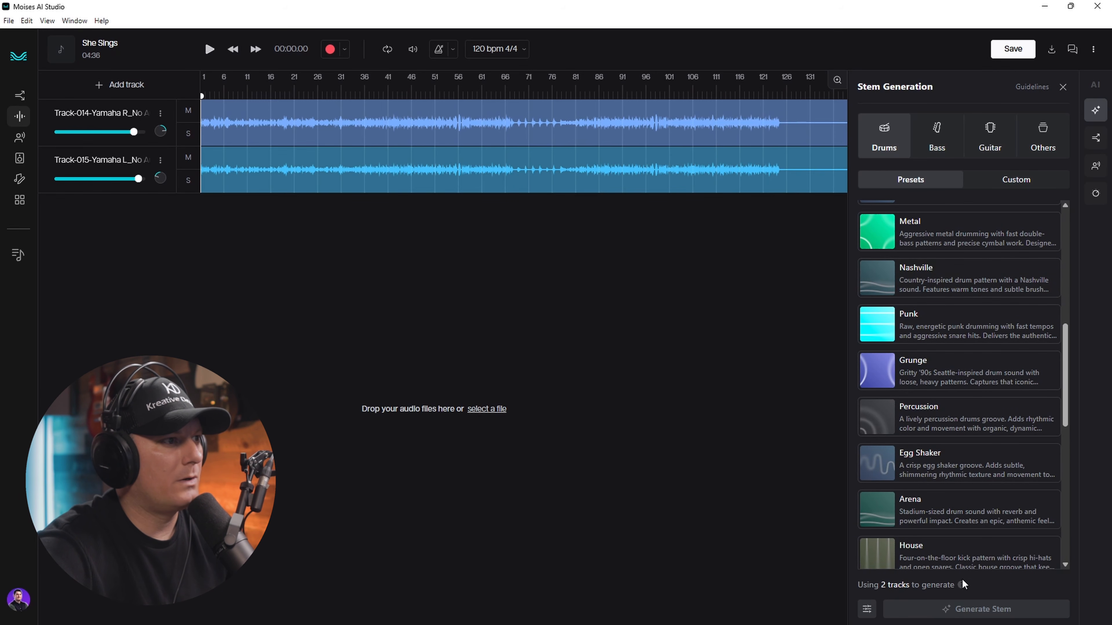
left_click(934, 282)
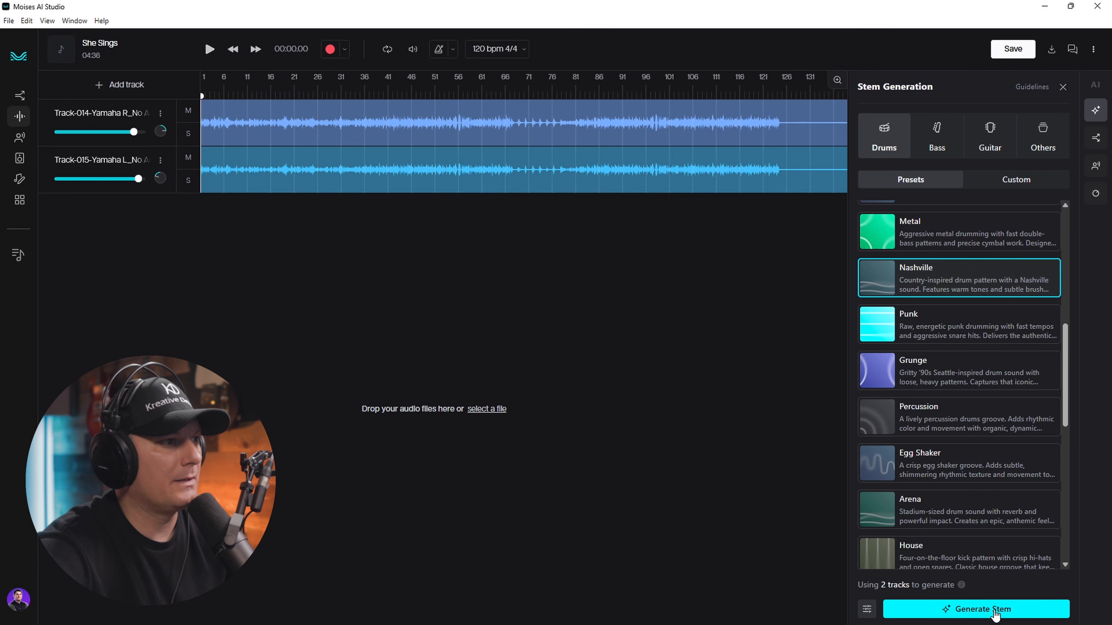
left_click(995, 609)
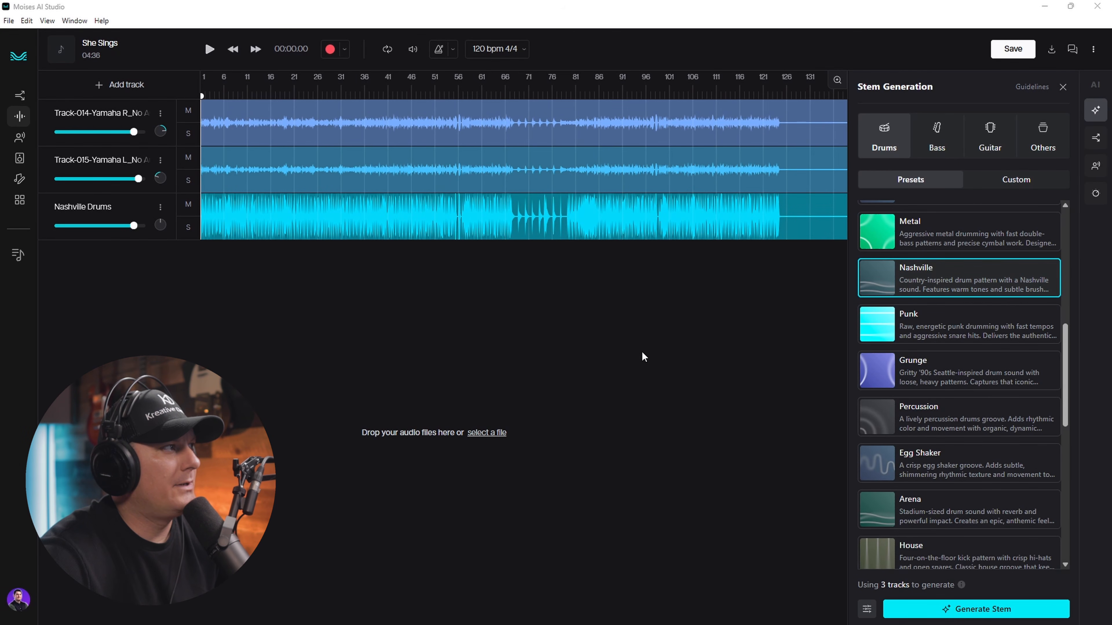
left_click(209, 50)
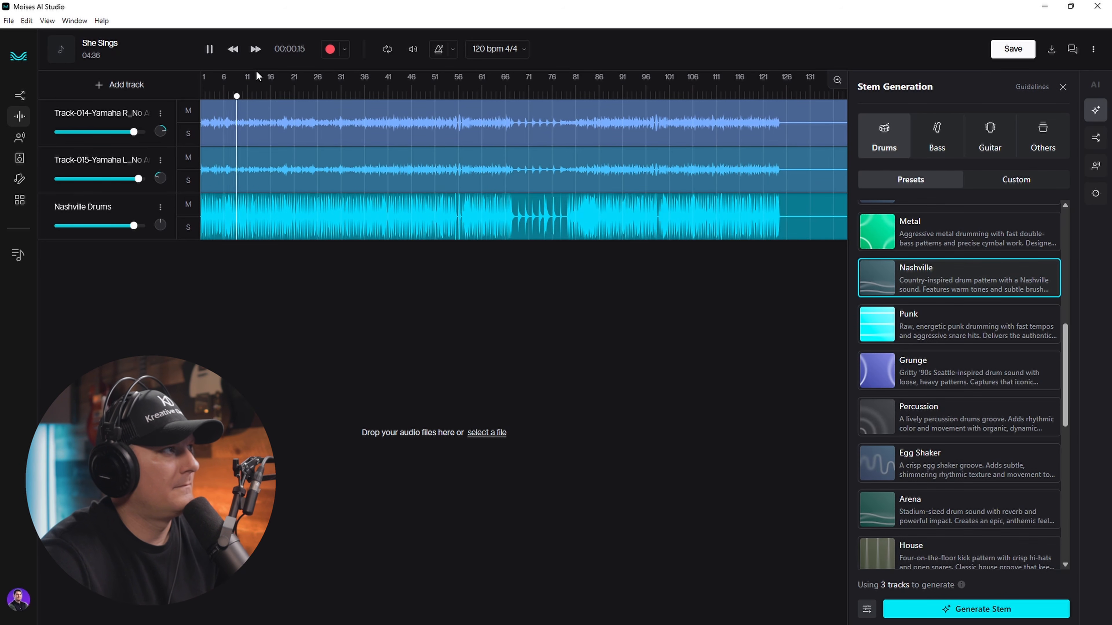
left_click(210, 51)
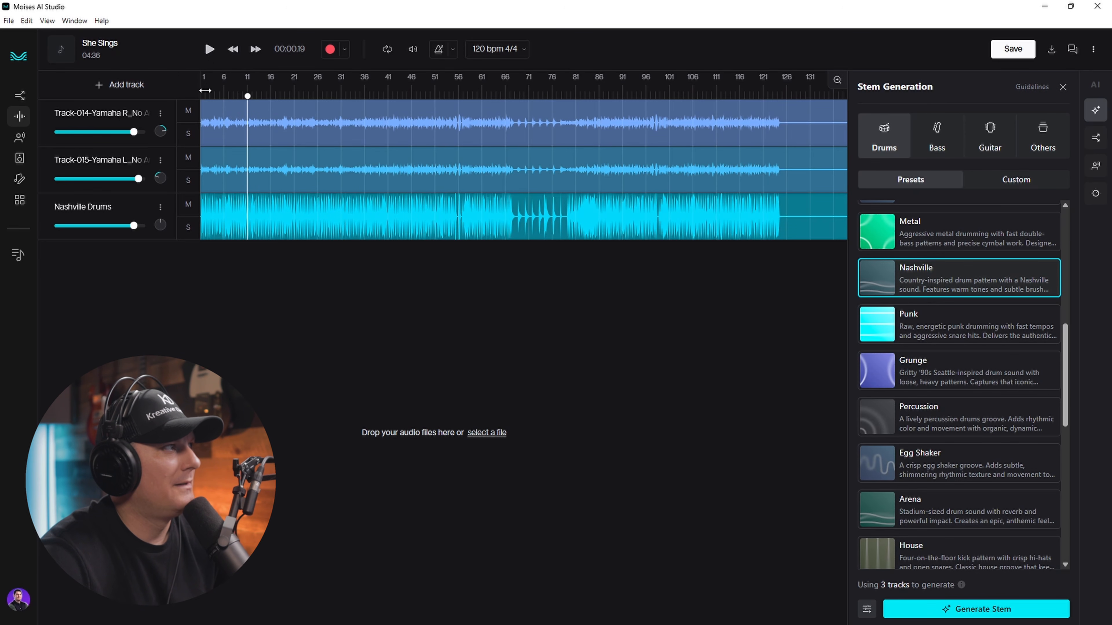
- Rewind to bar 1 and generate an Upright Acoustic bass stem
left_click(209, 91)
left_click_drag(209, 94, 196, 97)
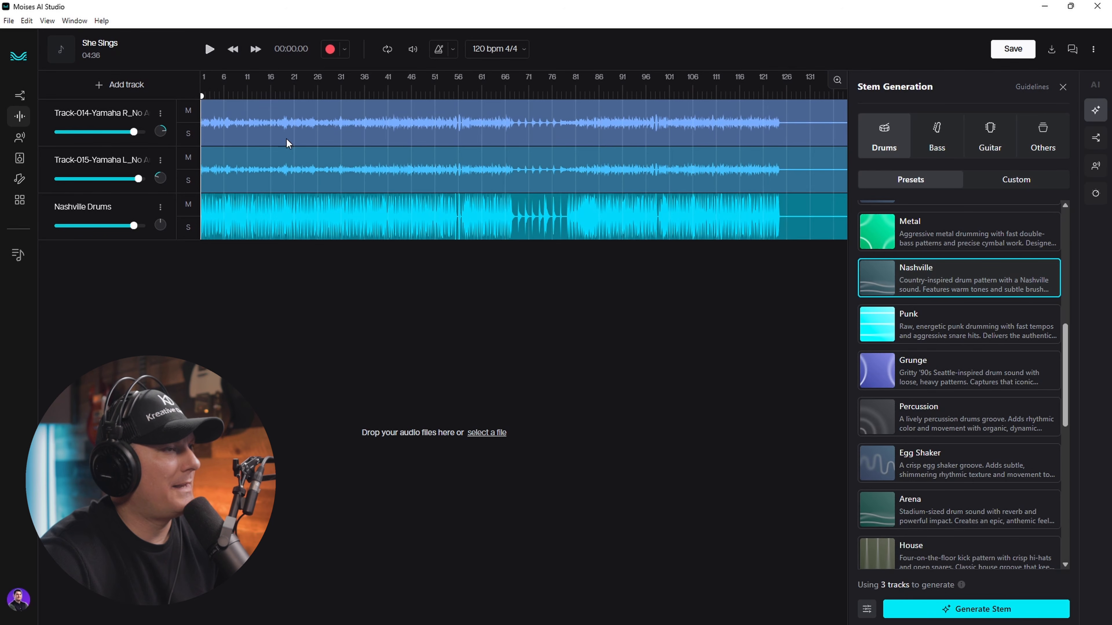
scroll(1027, 363, "up", 8)
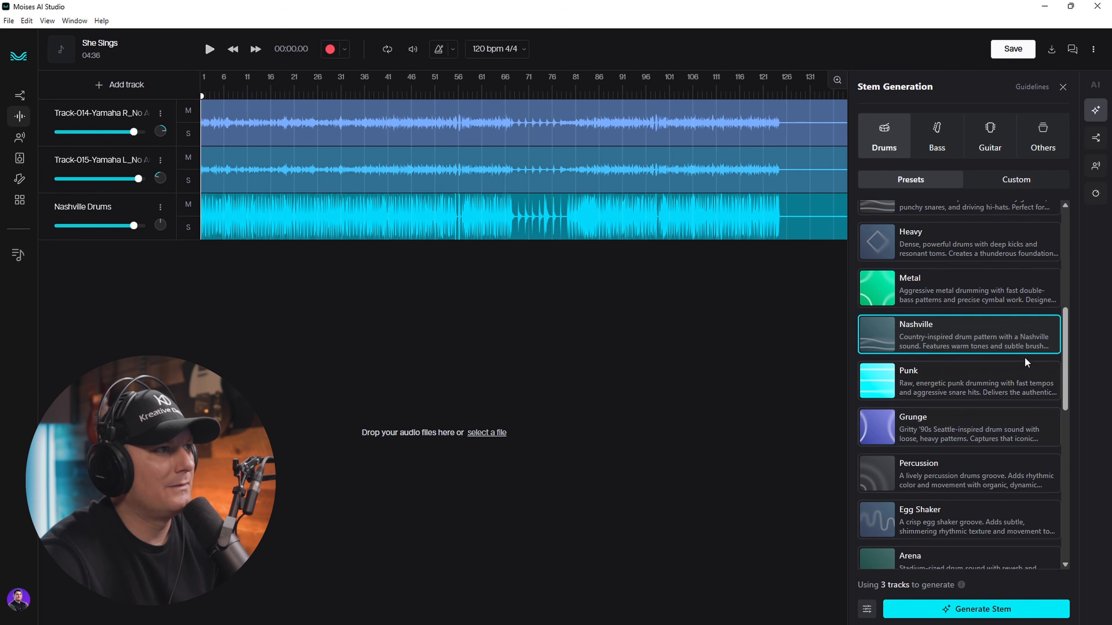
scroll(992, 302, "up", 2)
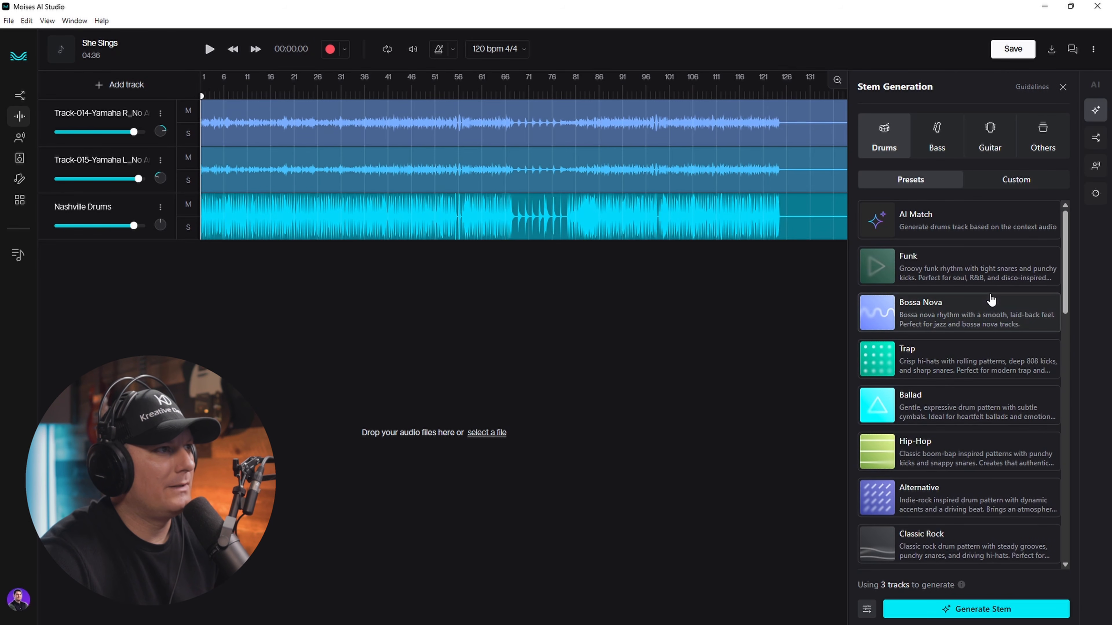
left_click(936, 147)
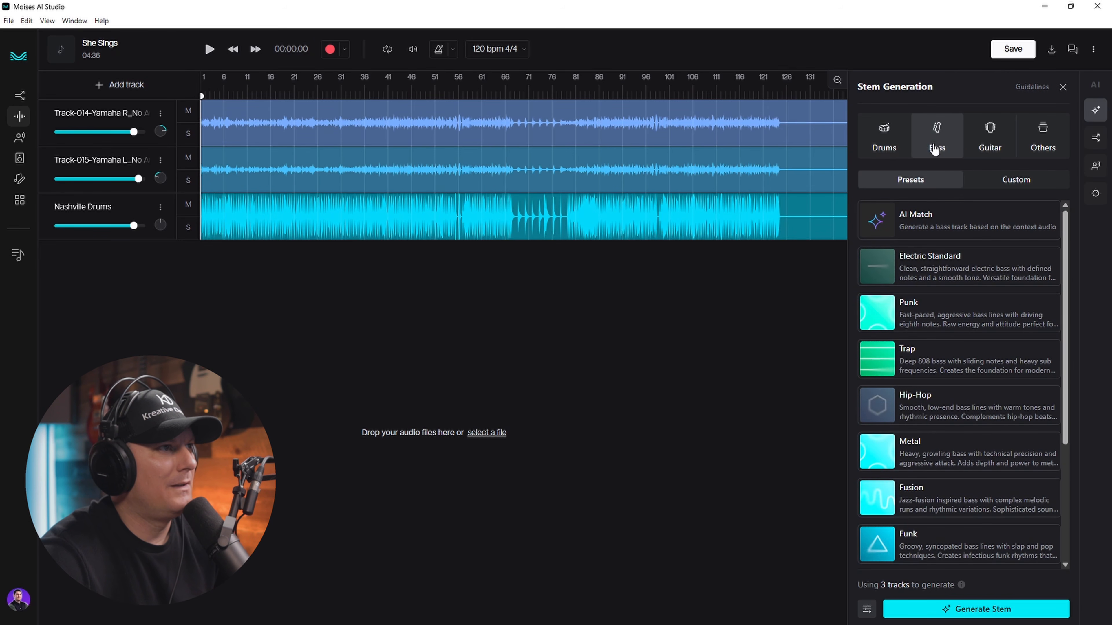
scroll(996, 381, "down", 4)
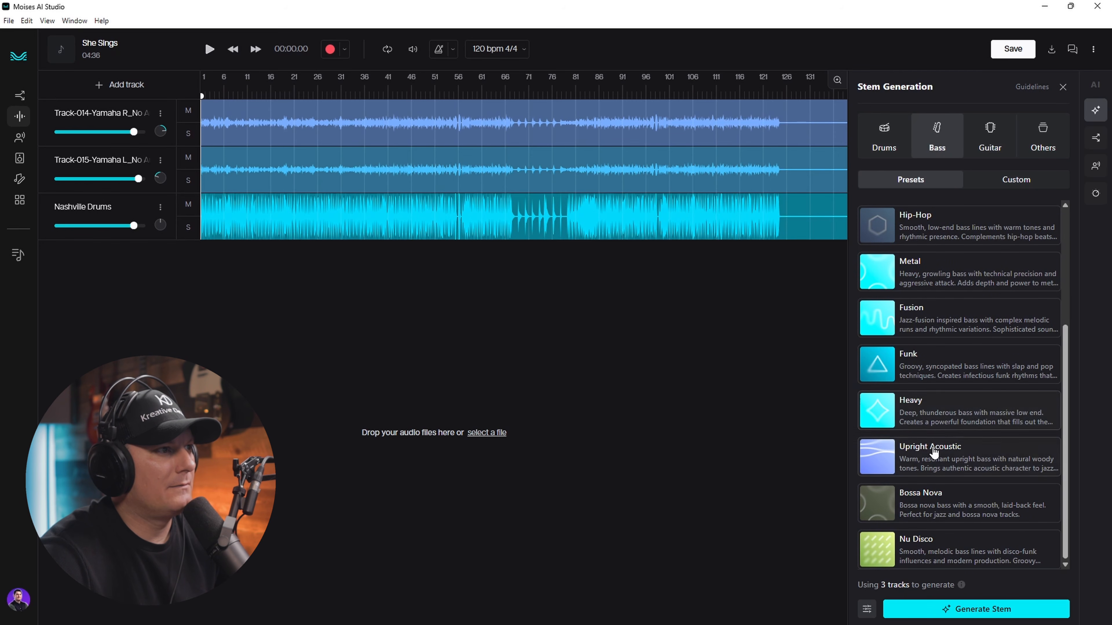
left_click(985, 456)
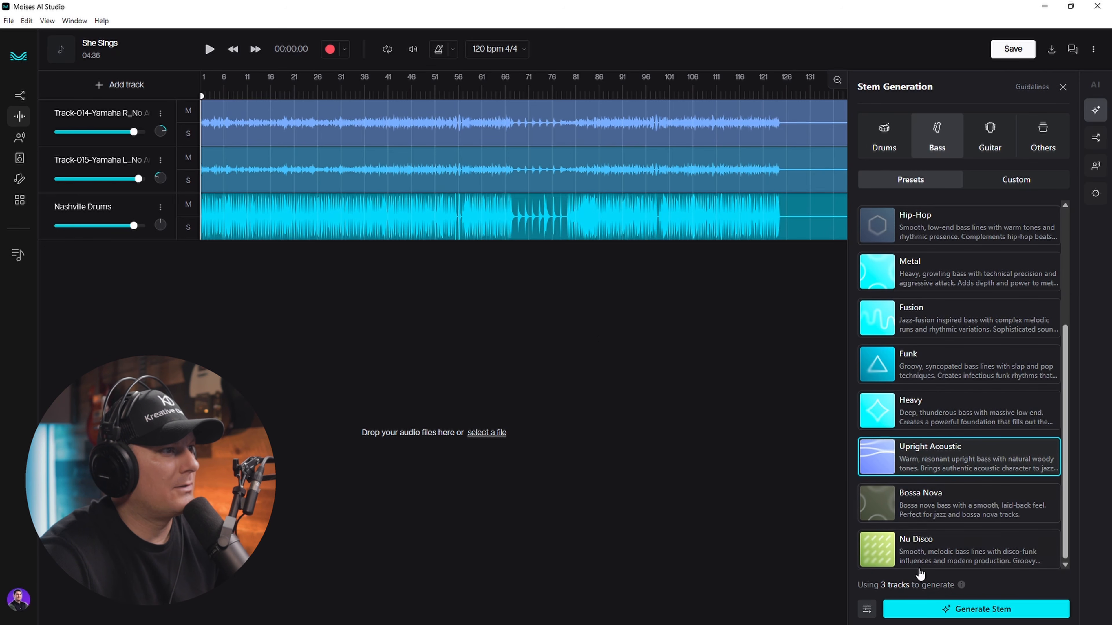
left_click(188, 204)
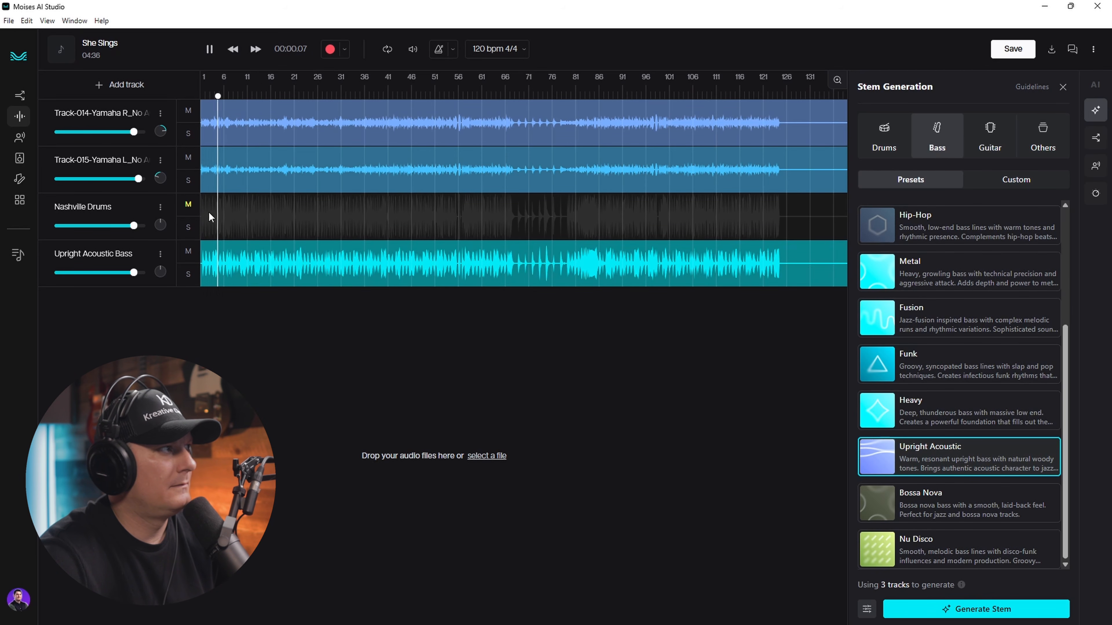
- Unmute the Nashville Drums track, switch to guitar stem styles, and stop playback
left_click(188, 206)
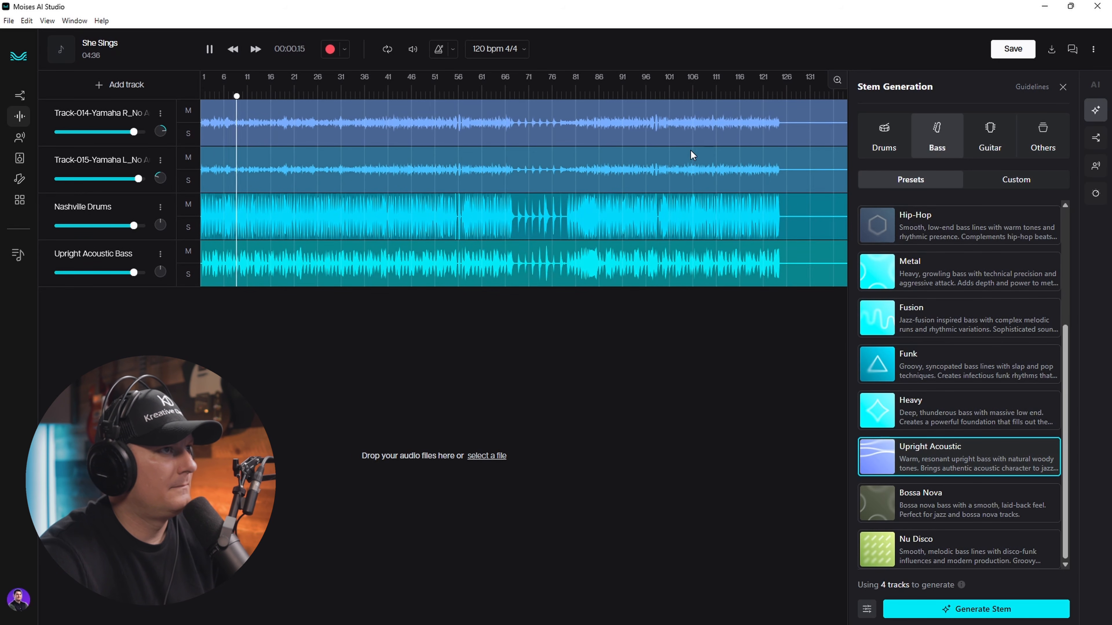
left_click(980, 151)
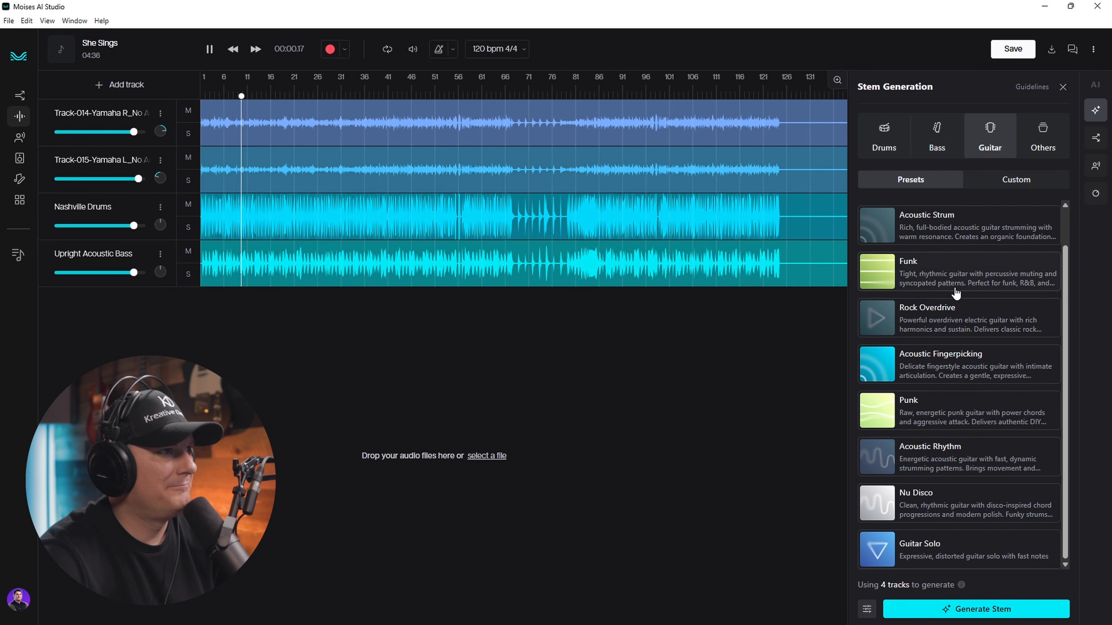
scroll(1023, 413, "up", 1)
scroll(1023, 413, "up", 1)
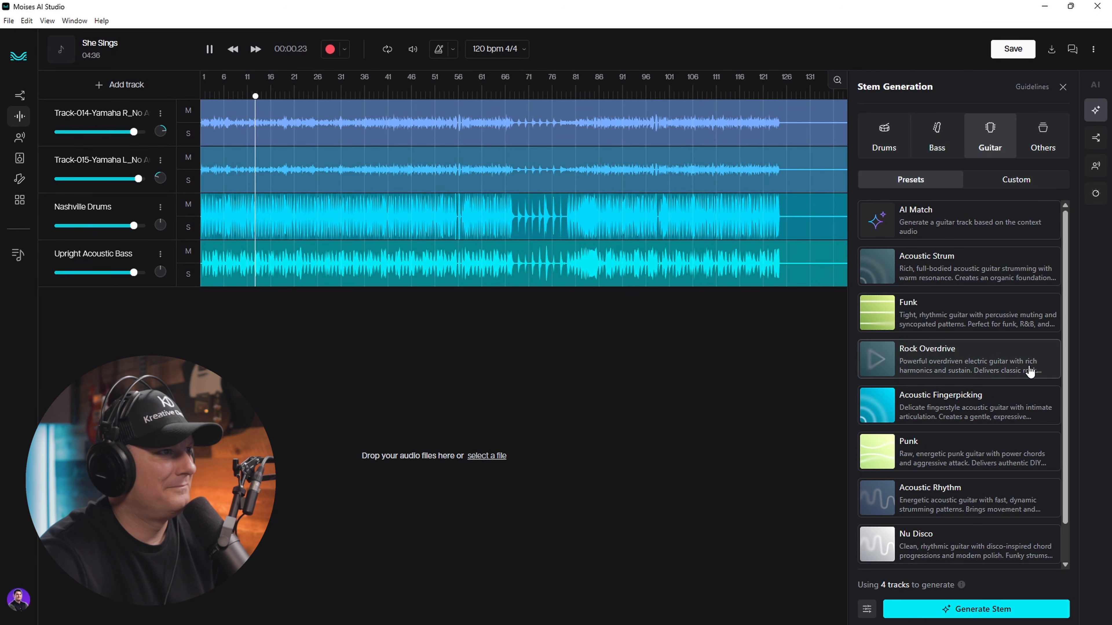
left_click(210, 50)
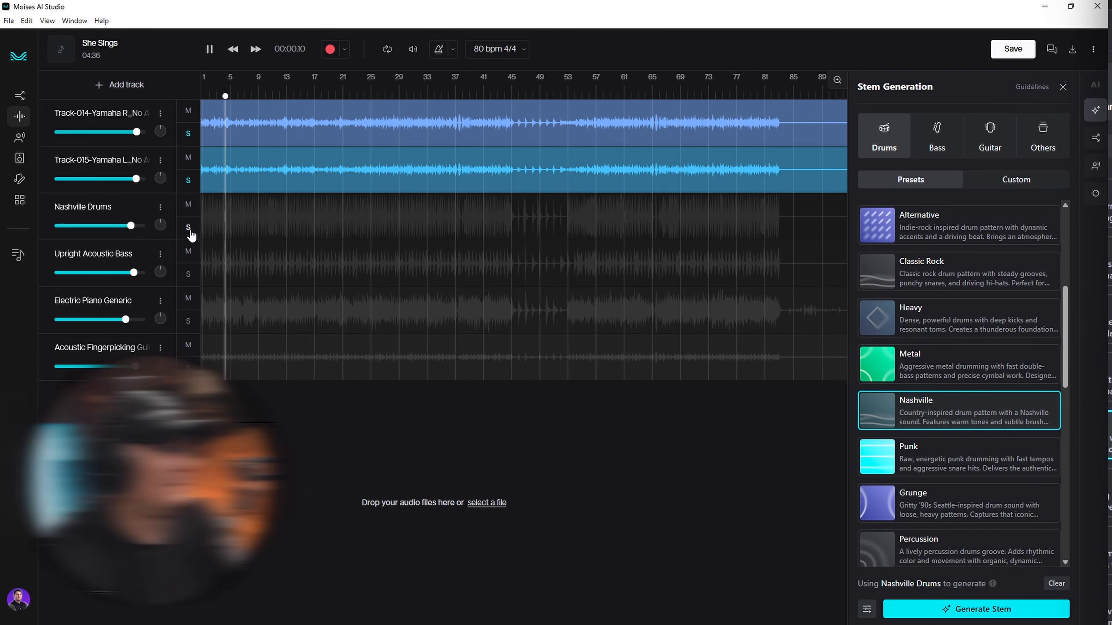
- Solo the drum, bass, piano and guitar stems, and set Upright Acoustic Bass to -6.1 dB
left_click(188, 227)
left_click(188, 273)
left_click(188, 321)
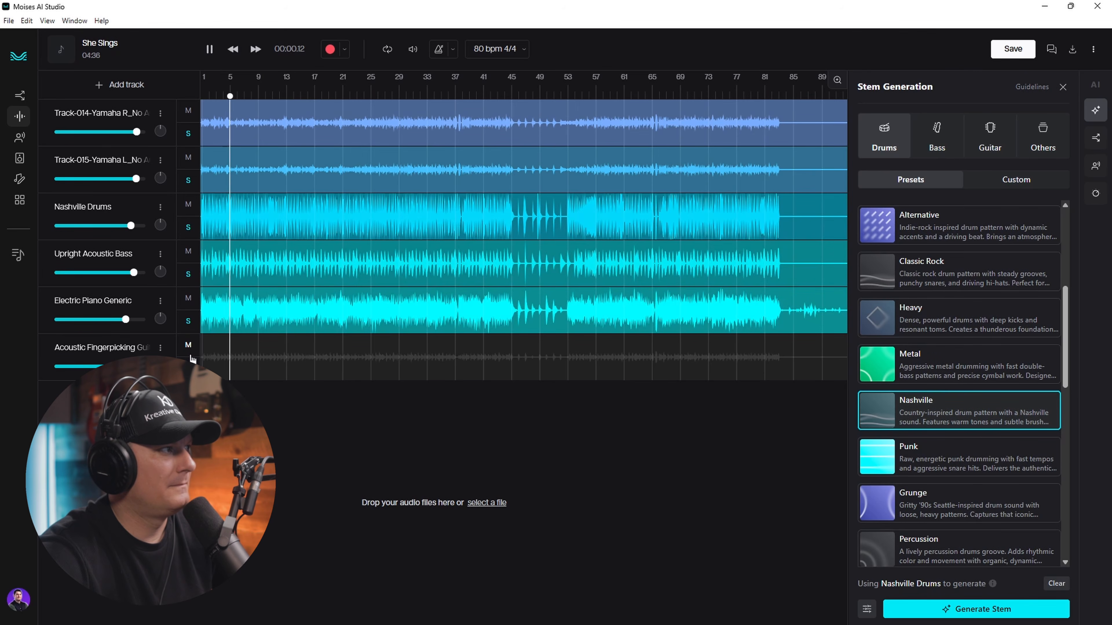
left_click(189, 368)
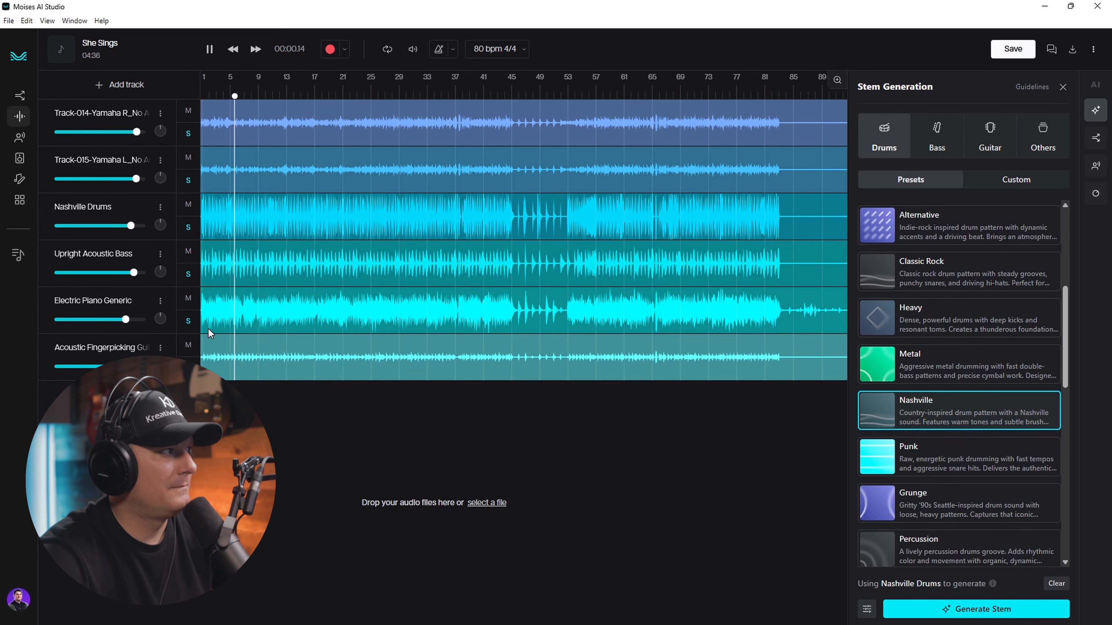
left_click(188, 321)
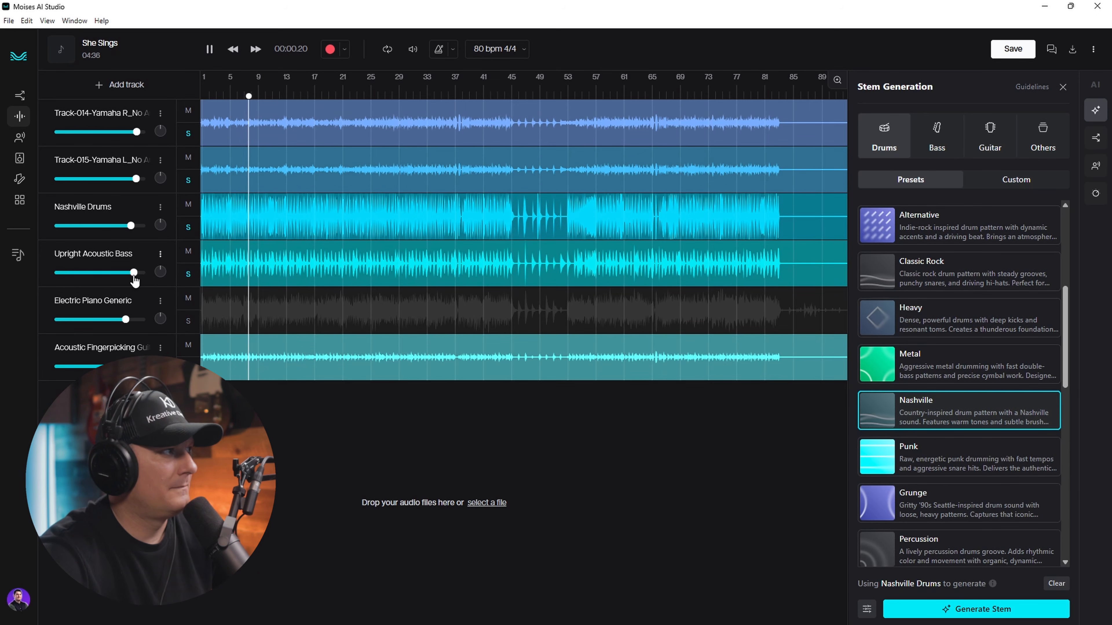
left_click_drag(134, 272, 126, 273)
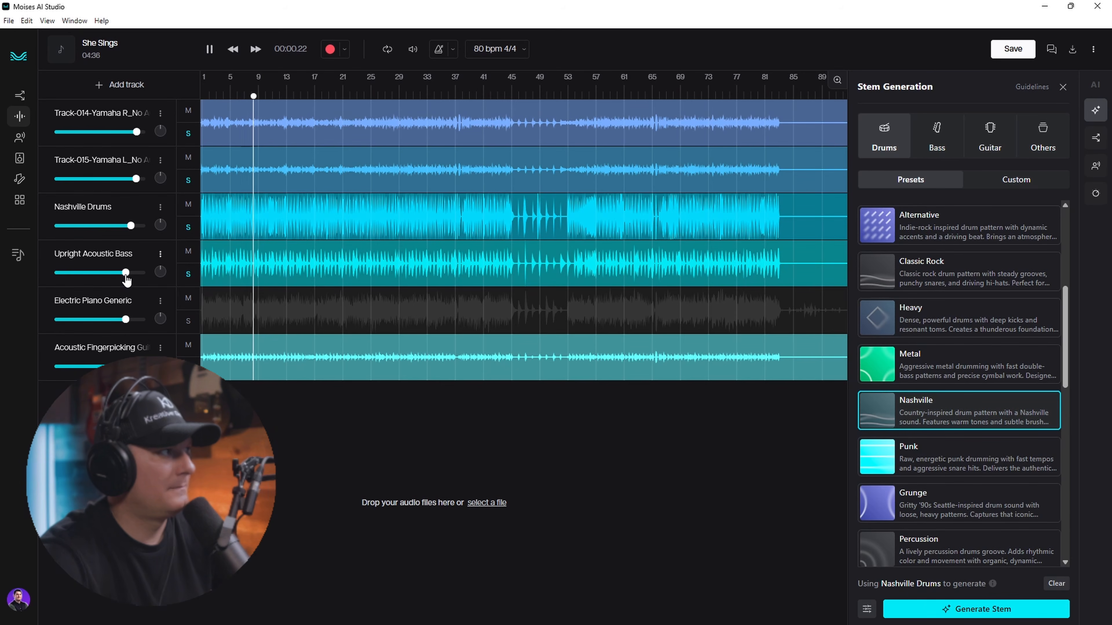
left_click_drag(127, 273, 133, 277)
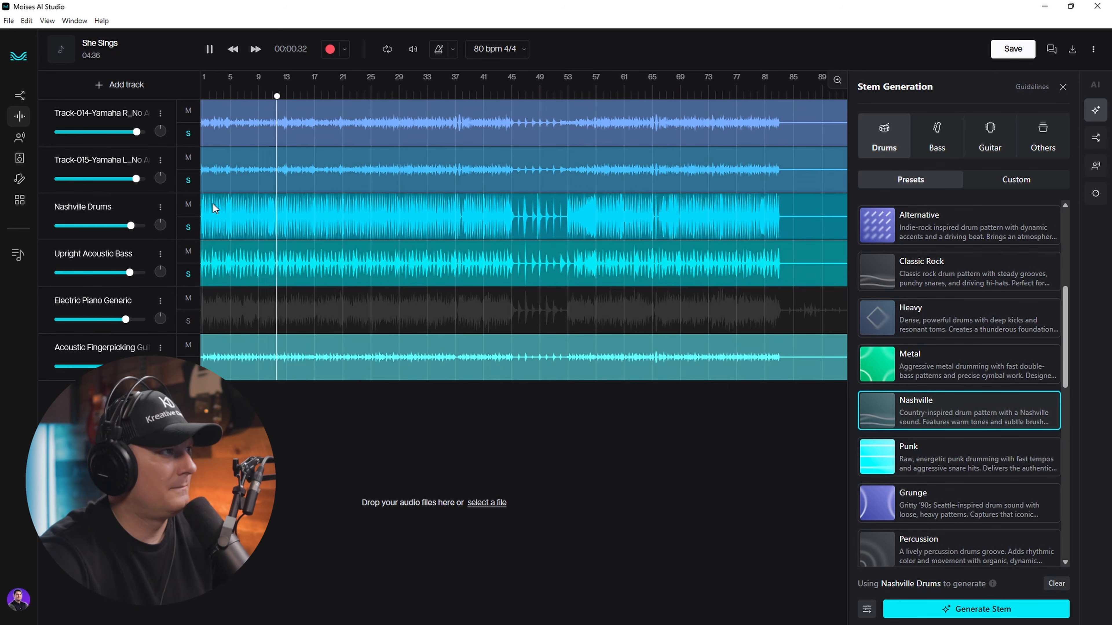
- Solo Electric Piano Generic again, lower it to -11.6 dB, and pan it right to 23
left_click(188, 321)
left_click_drag(130, 320, 123, 320)
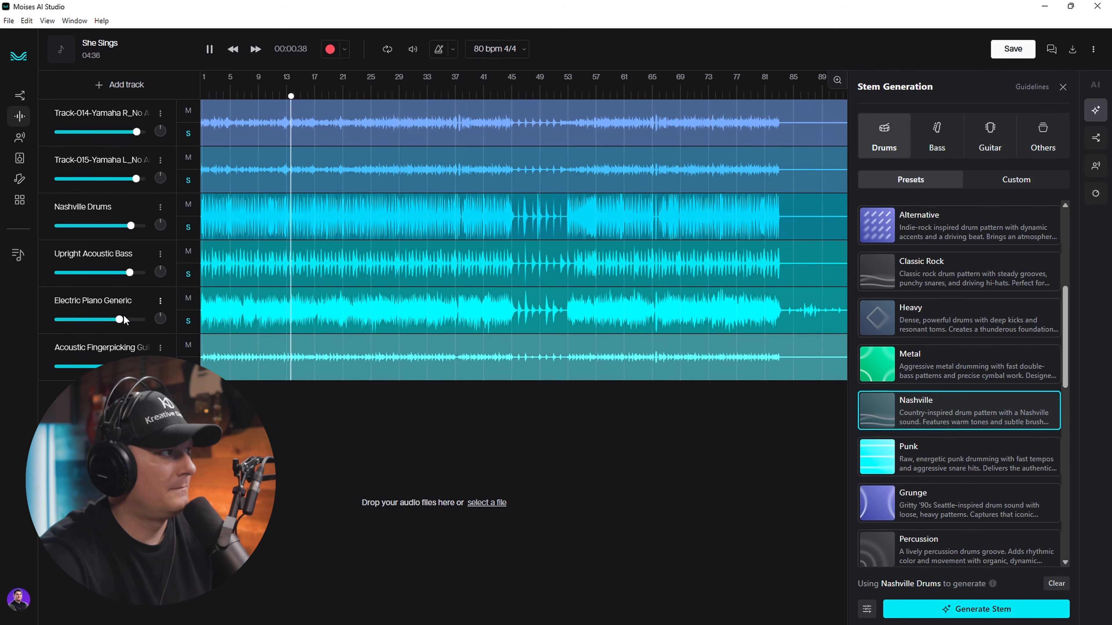
left_click_drag(160, 318, 159, 303)
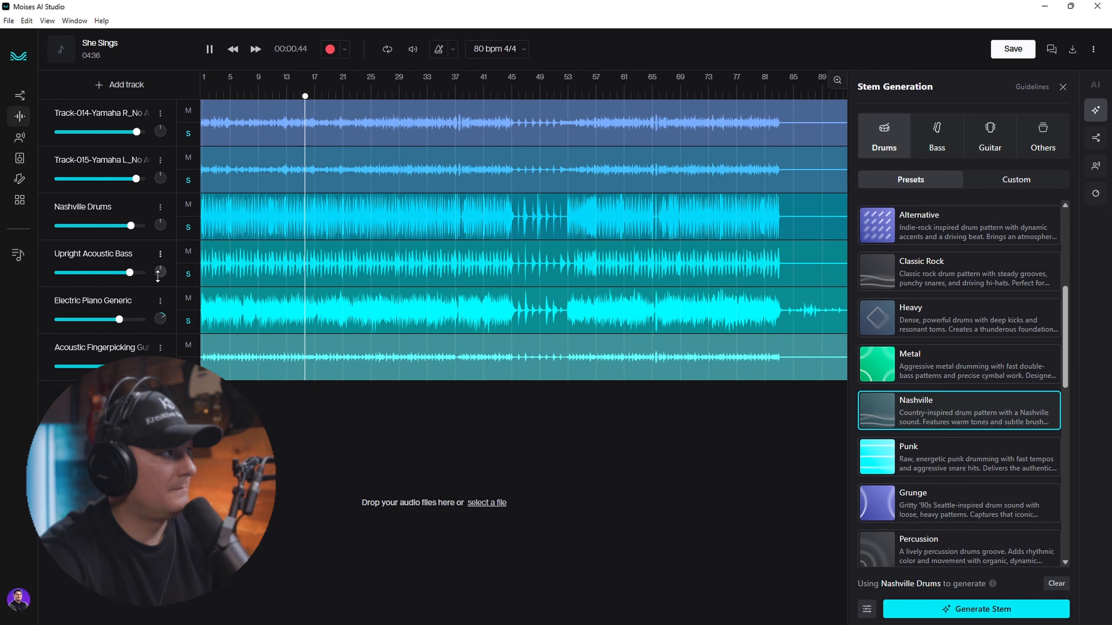